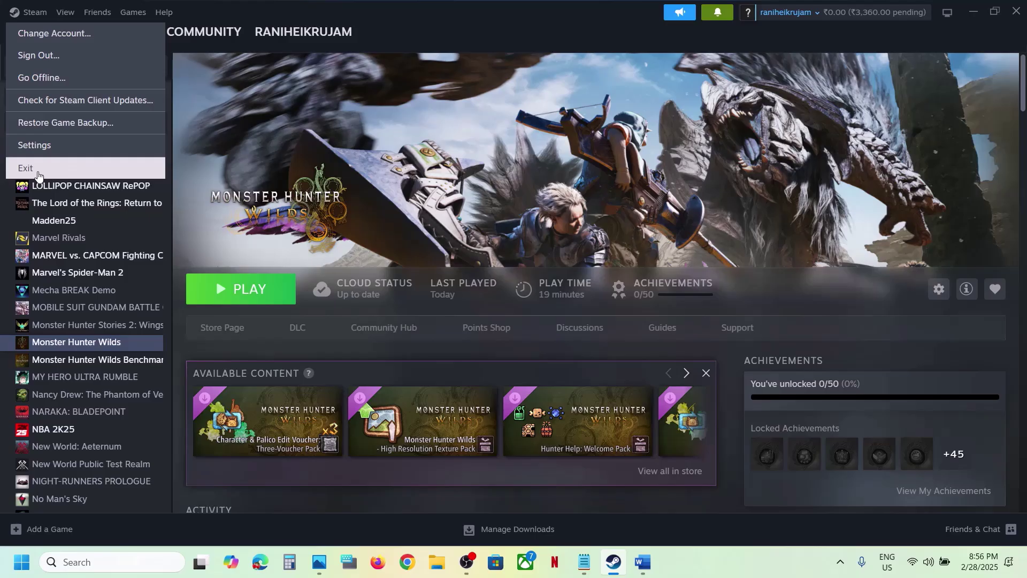
click(94, 559)
text(team)
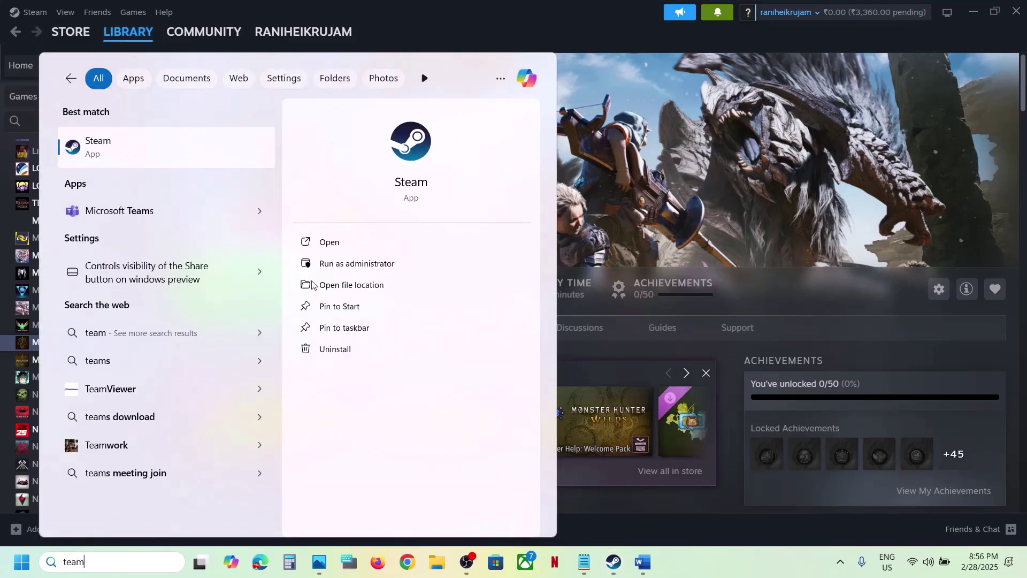
click(686, 151)
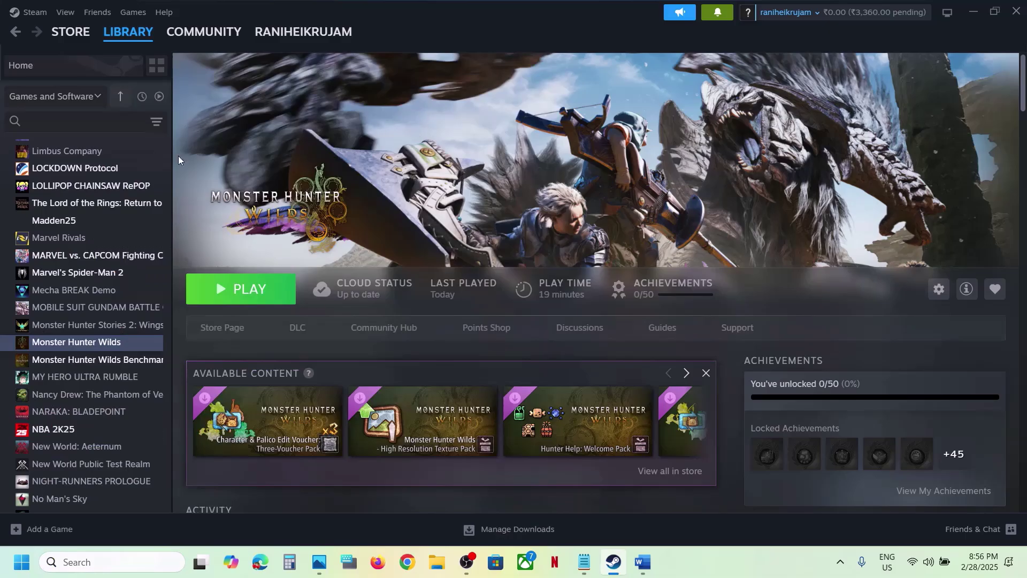
click(33, 11)
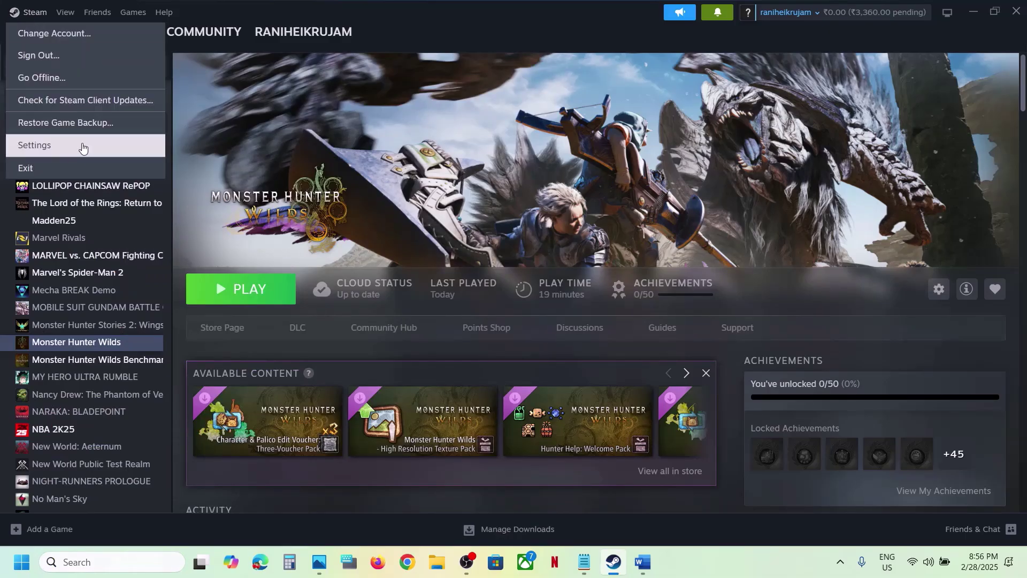
click(298, 178)
Search Windows for steam and look at the Steam app's option to run as administrator.
click(90, 561)
text(steam)
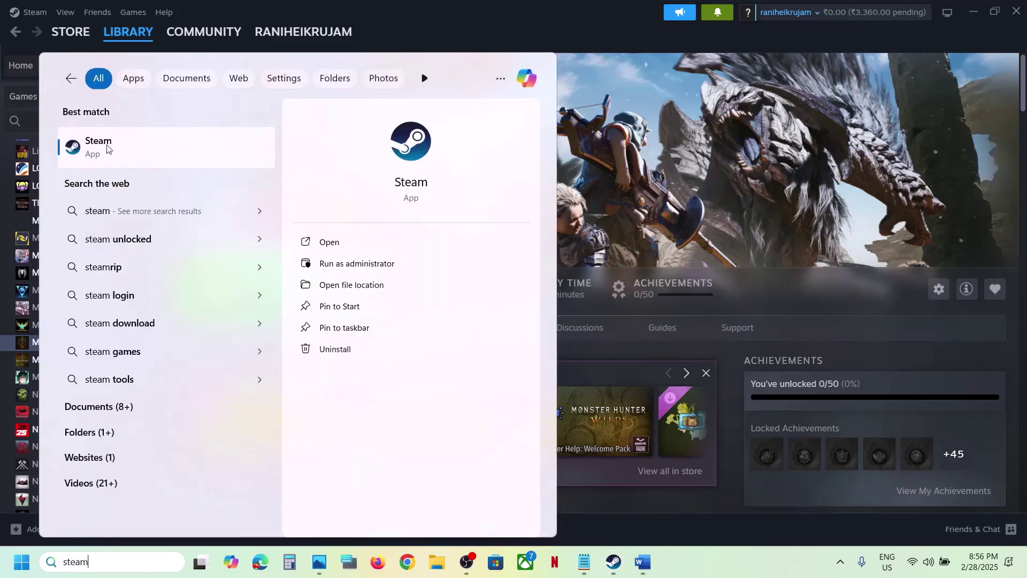
right_click(107, 148)
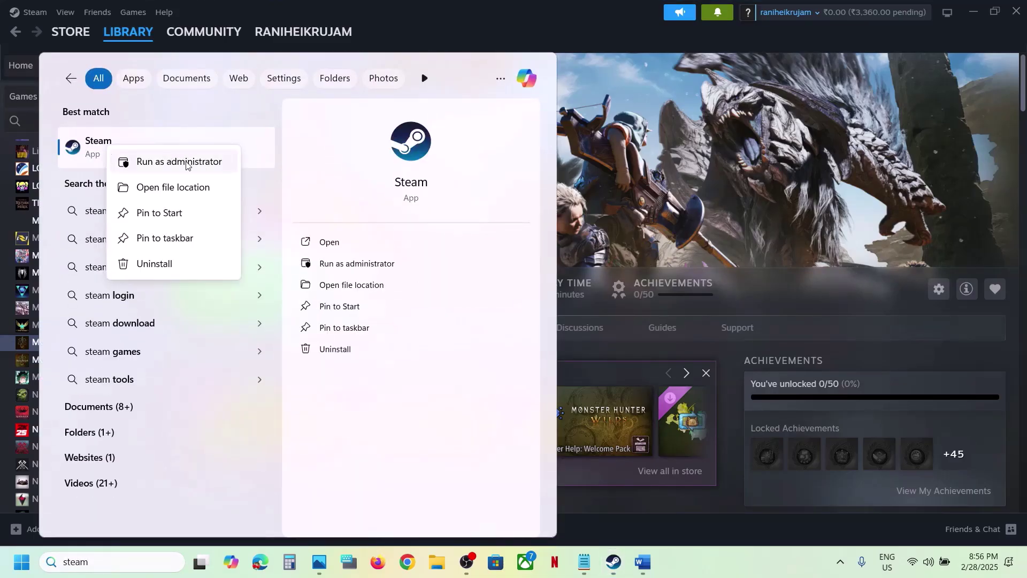
click(674, 146)
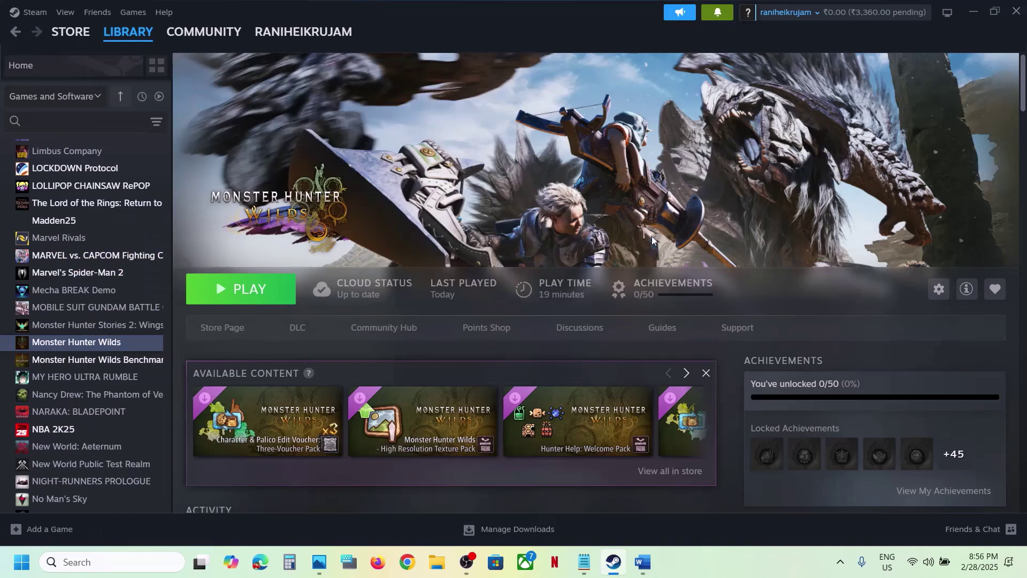
Switch to the Word checklist, highlight "restart your PC", and bring up the computer's power options.
click(646, 571)
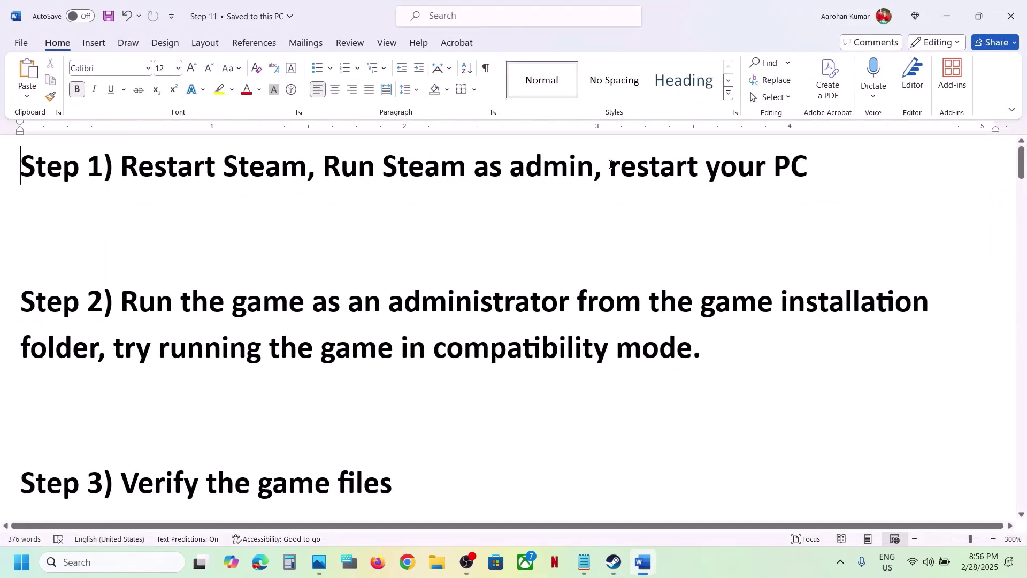
drag(610, 165, 824, 170)
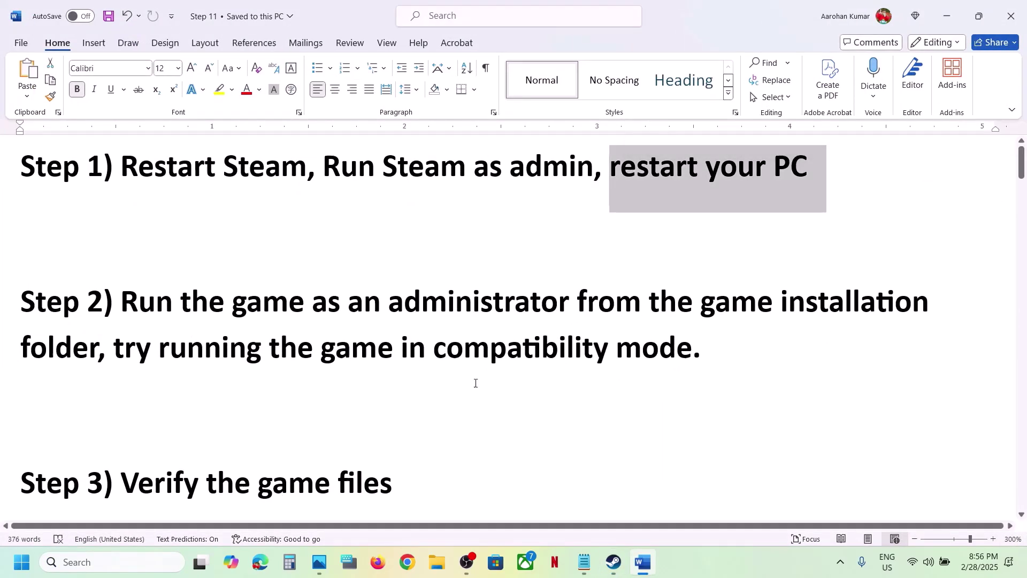
click(11, 574)
click(390, 518)
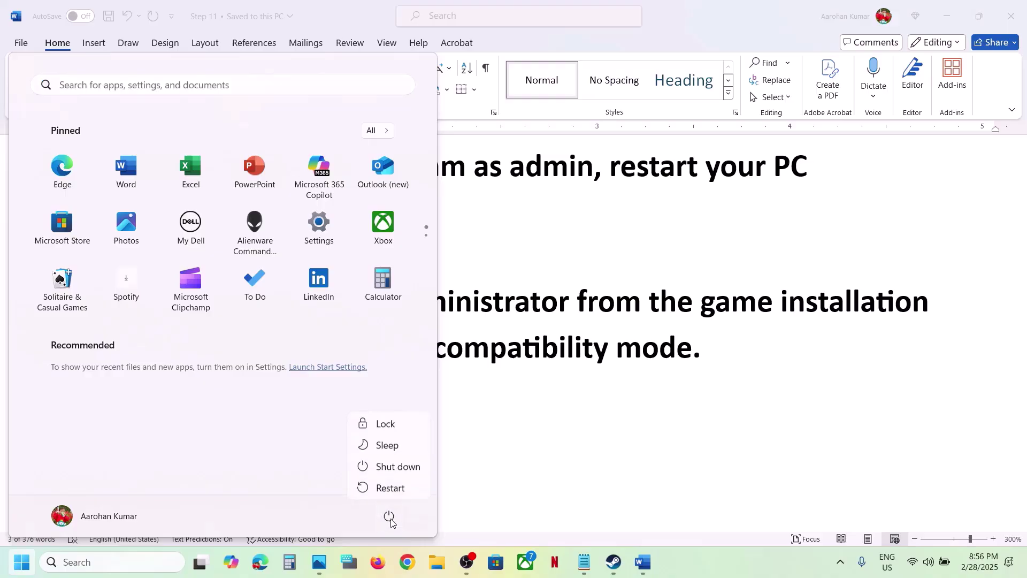
Return to the Word checklist and highlight Step 2 about running the game as administrator and in compatibility mode.
click(614, 570)
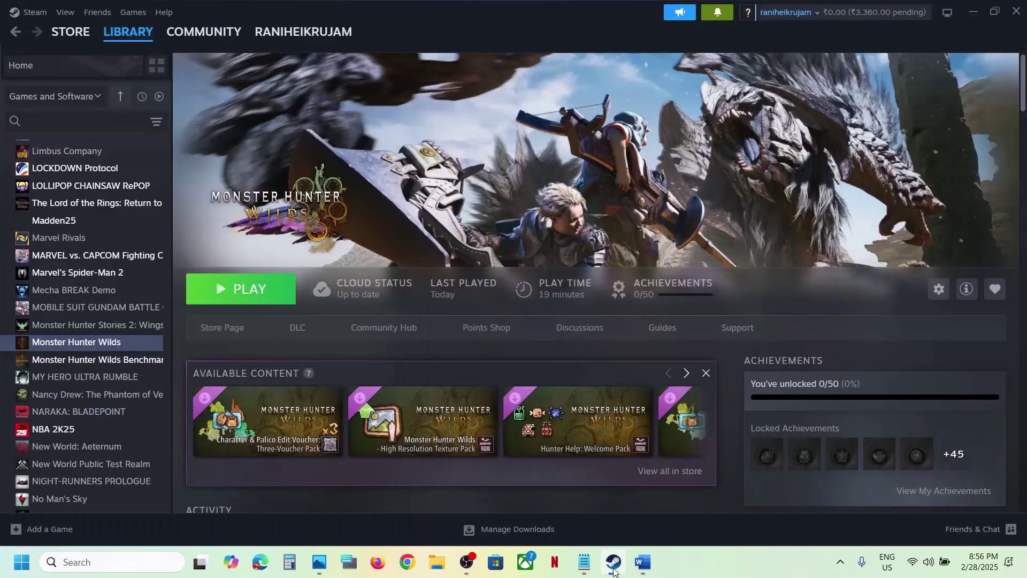
click(645, 561)
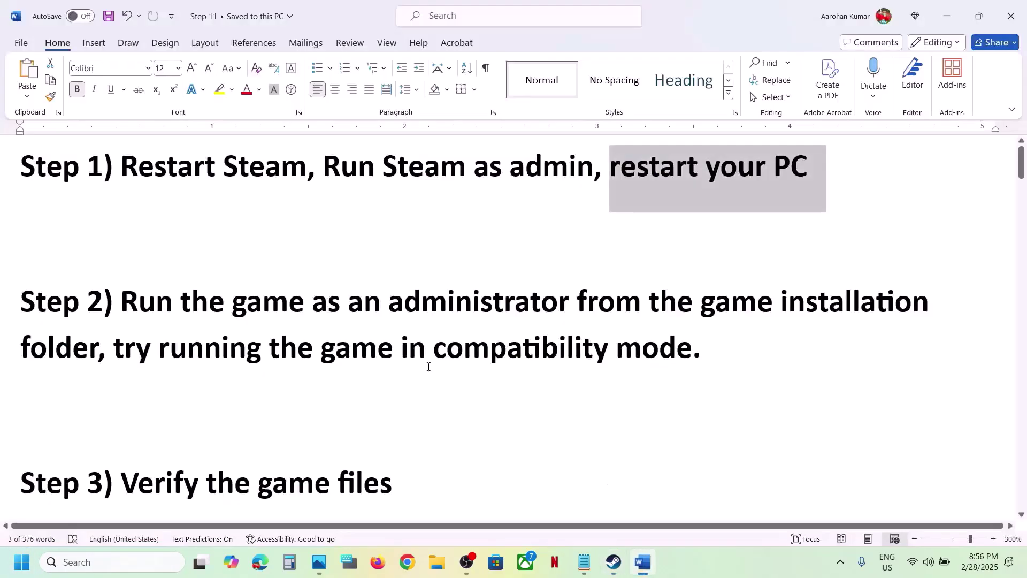
drag(143, 306, 98, 375)
Switch to Steam and open the local installation folder of Monster Hunter Wilds.
click(614, 562)
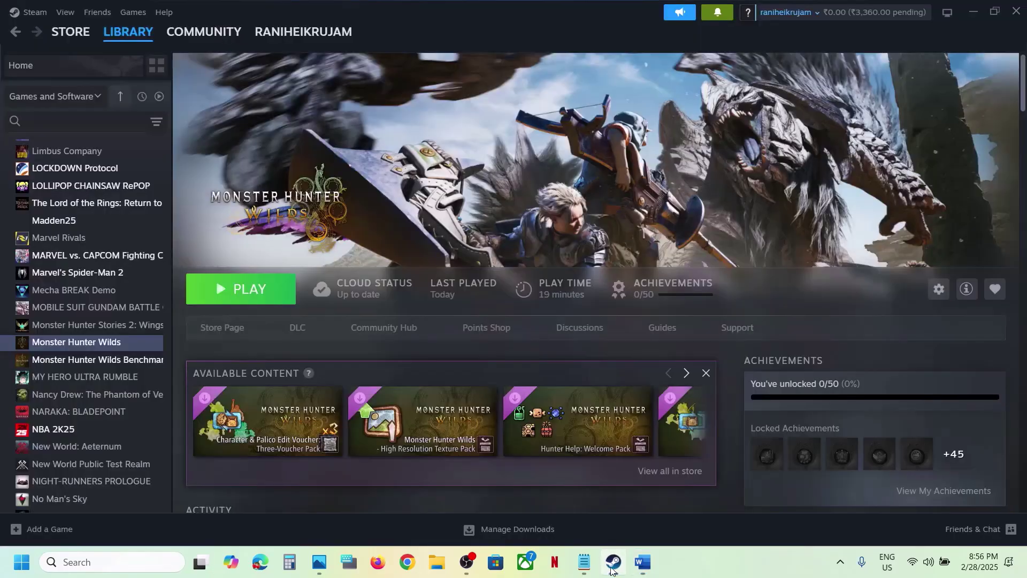
right_click(79, 345)
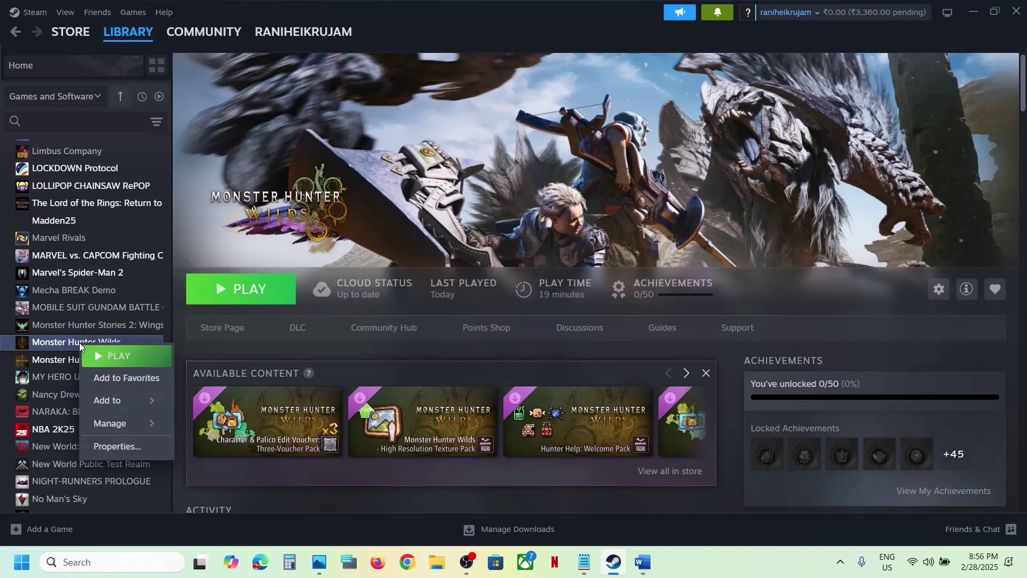
mouse_move(123, 423)
click(217, 333)
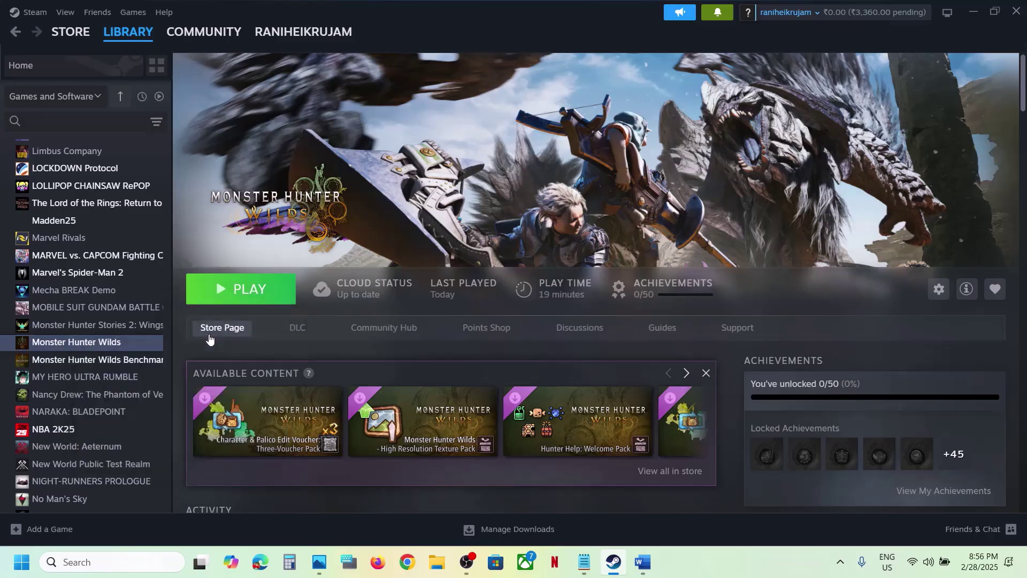
scroll(198, 353, down, 3)
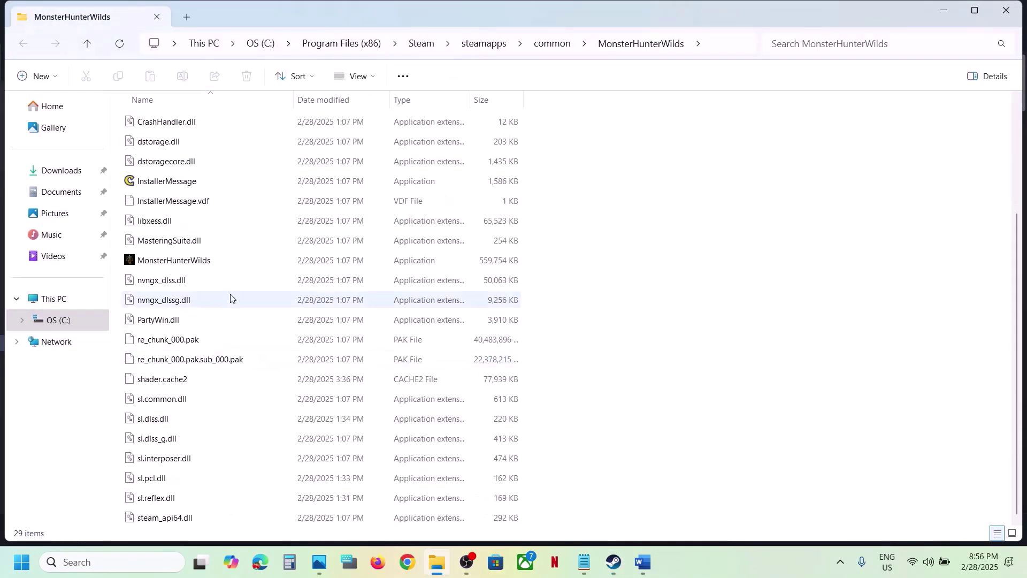
Set the MonsterHunterWilds application to run as an administrator in its compatibility properties.
mouse_move(195, 265)
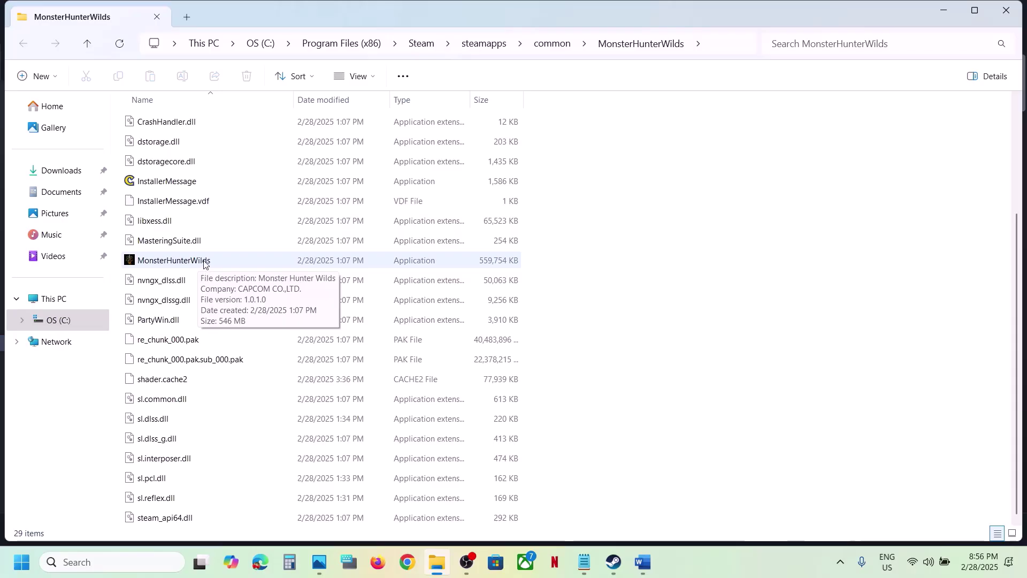
right_click(205, 262)
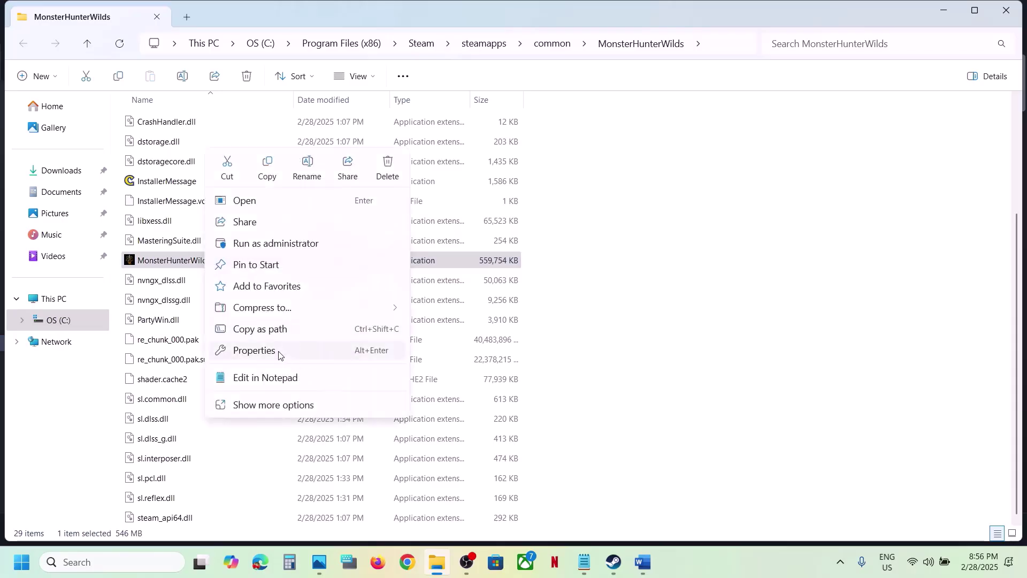
click(279, 353)
click(337, 212)
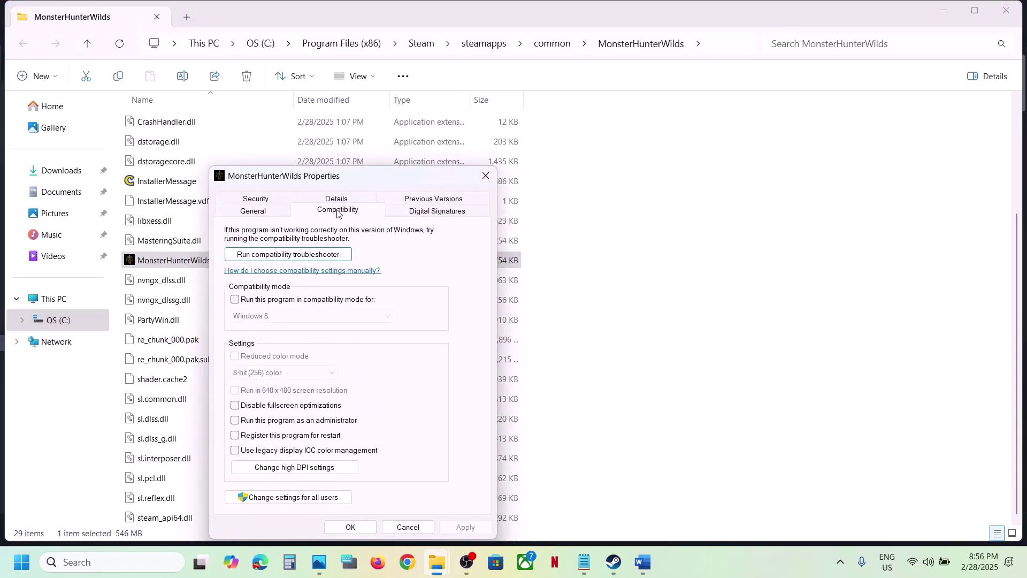
click(236, 422)
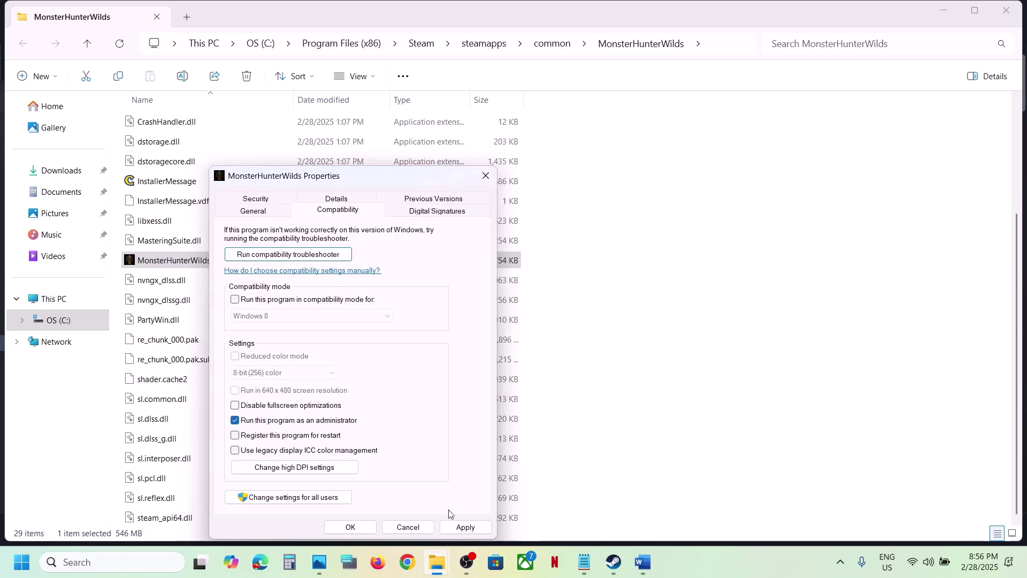
click(460, 527)
click(359, 527)
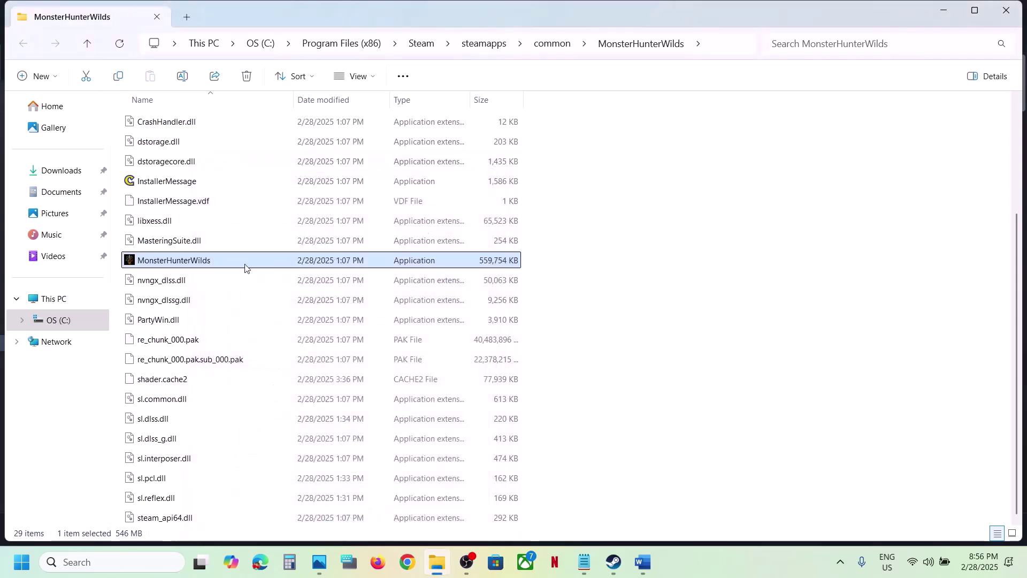
Enable compatibility mode for Windows 8 on the MonsterHunterWilds application and apply it.
right_click(231, 264)
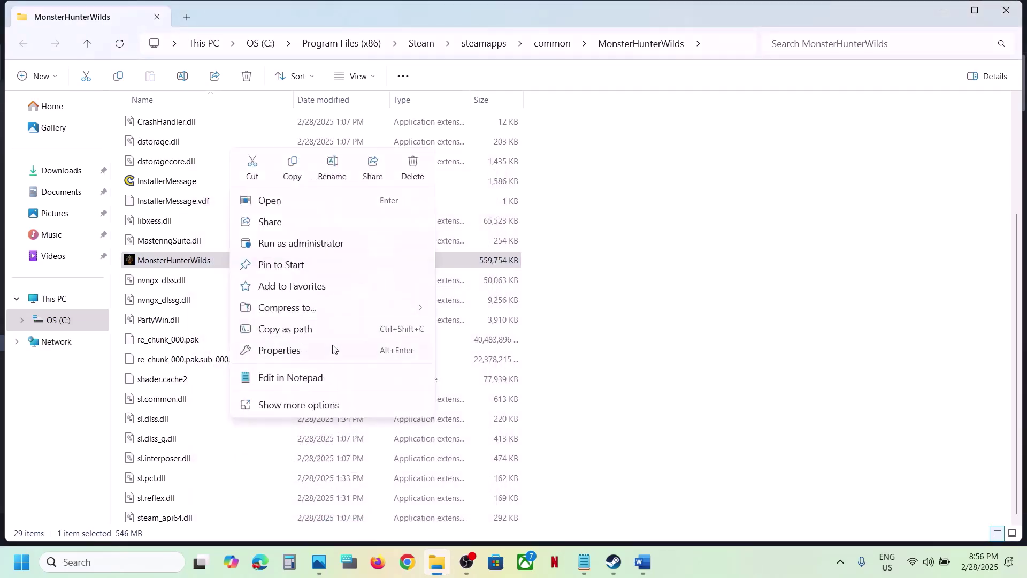
click(310, 353)
click(363, 210)
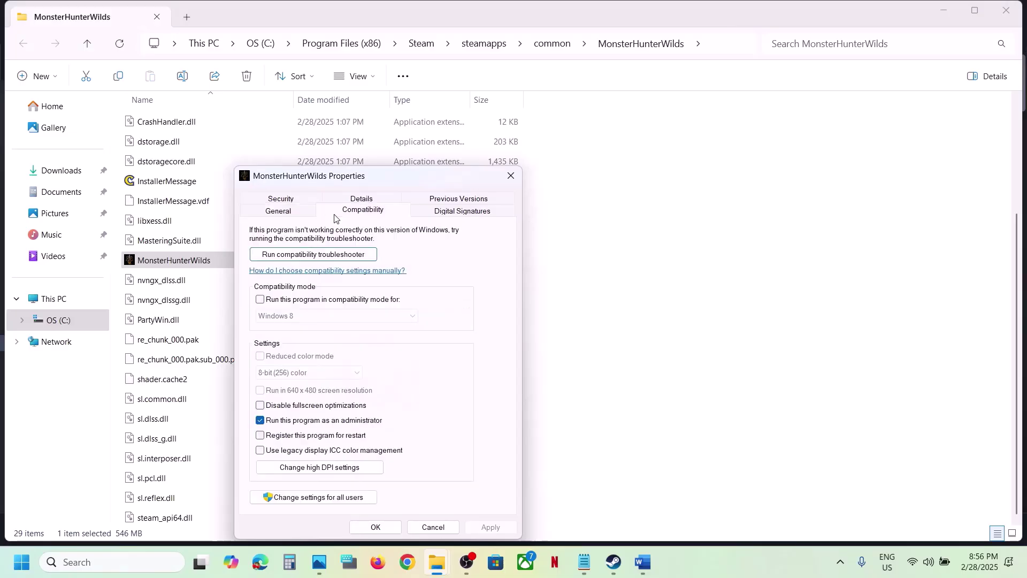
click(260, 300)
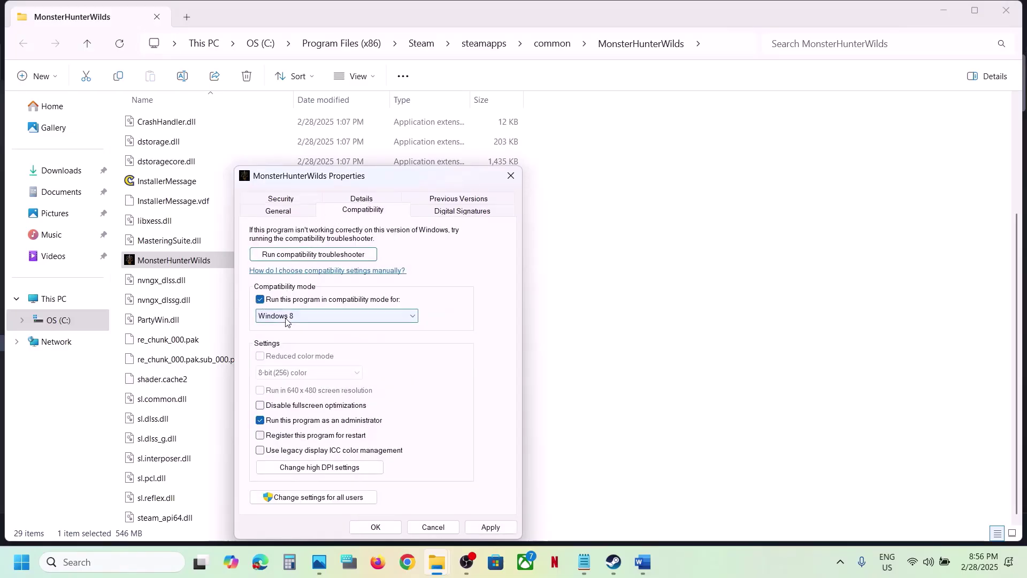
click(488, 527)
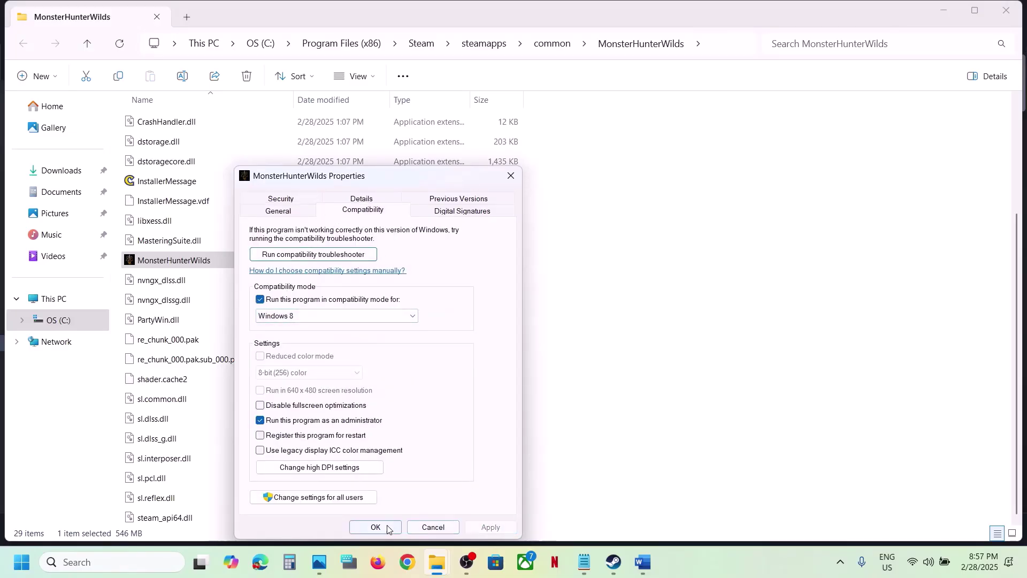
click(384, 527)
Change the MonsterHunterWilds application's compatibility mode to Windows 7 and apply it.
right_click(202, 264)
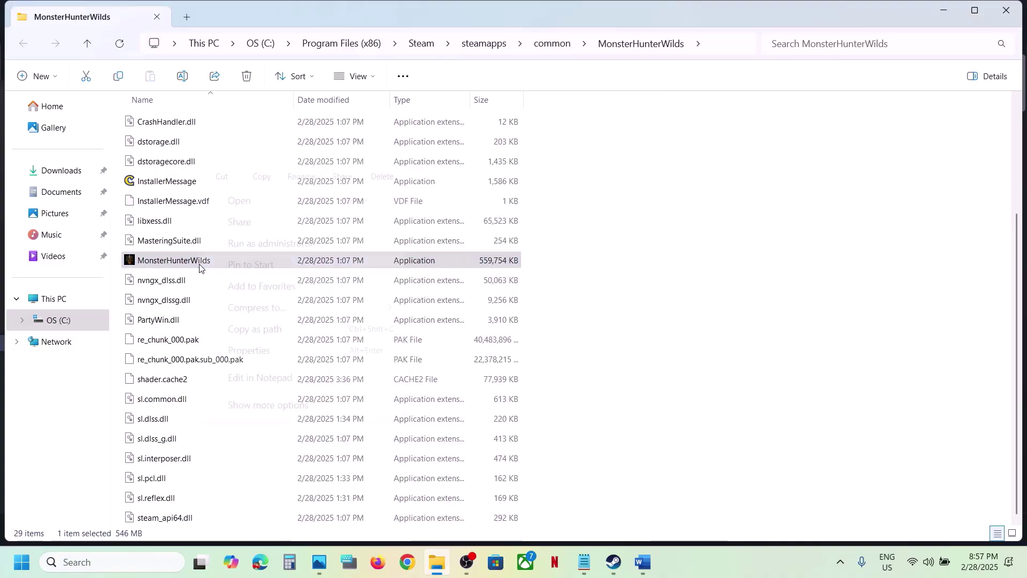
click(254, 351)
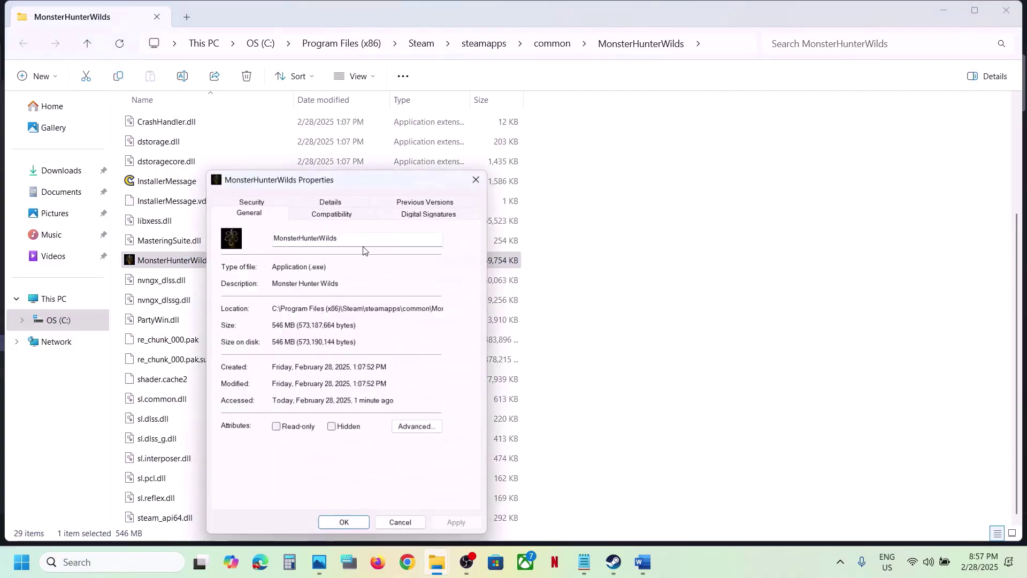
click(341, 210)
click(259, 319)
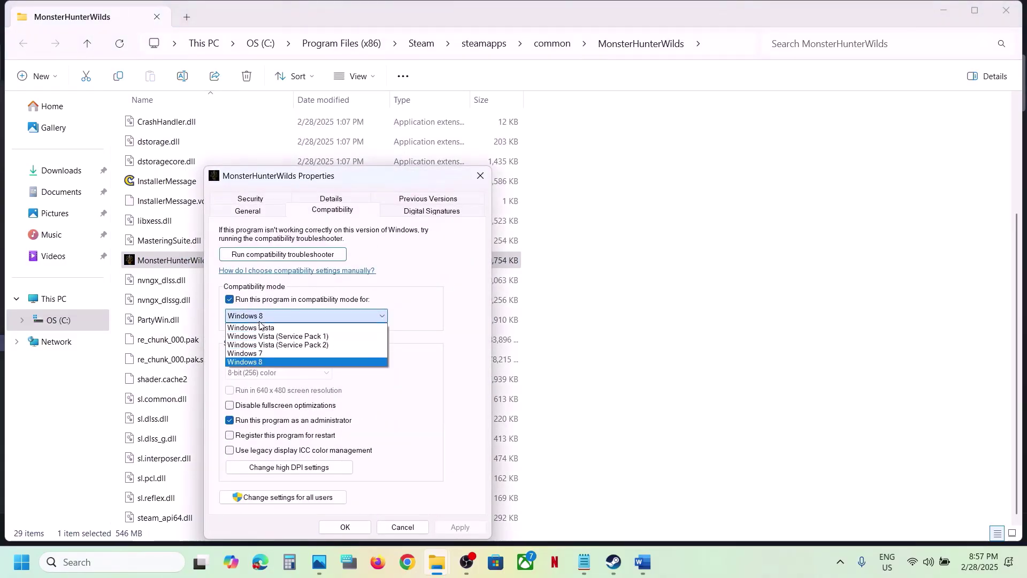
click(265, 353)
click(460, 528)
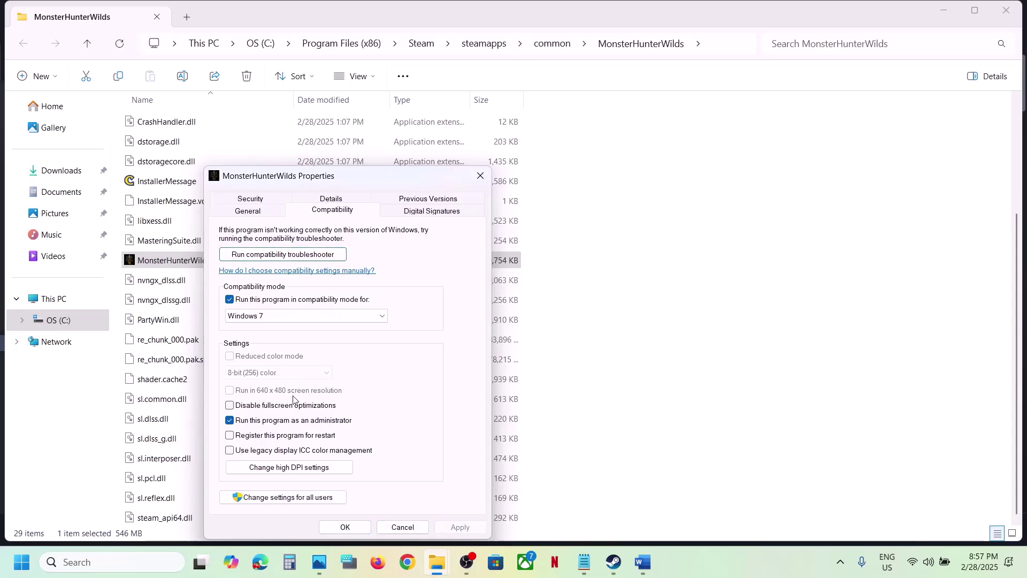
Disable fullscreen optimizations for the MonsterHunterWilds application and save its properties.
click(265, 405)
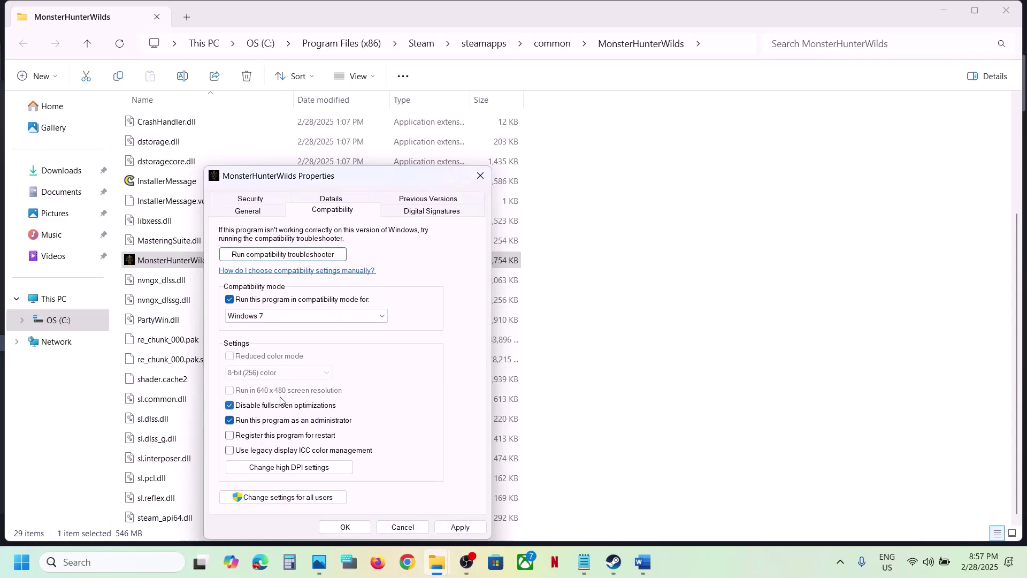
click(454, 529)
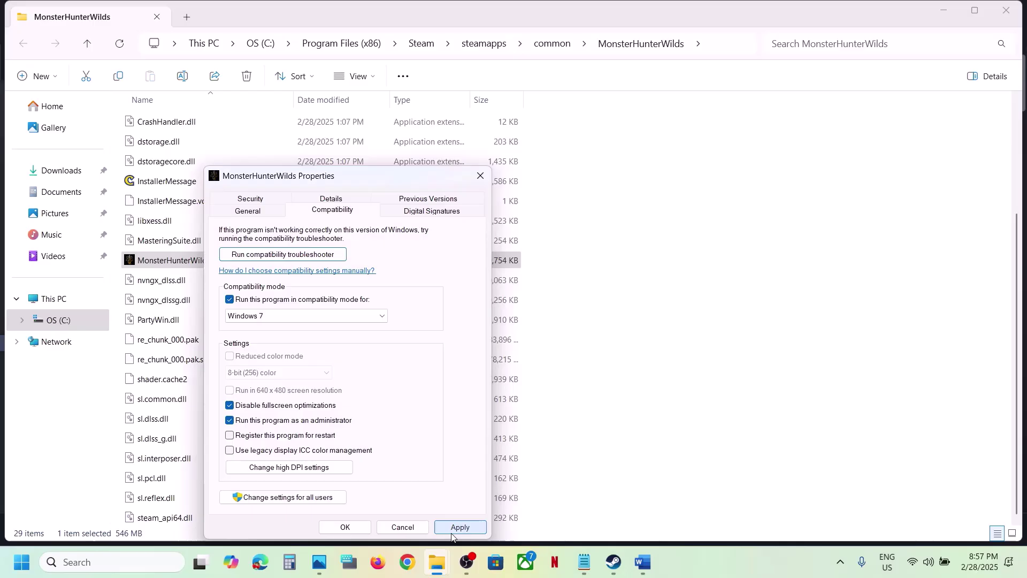
click(351, 527)
Turn off compatibility mode, disabled fullscreen optimizations and run as administrator for the MonsterHunterWilds application, and save.
right_click(231, 263)
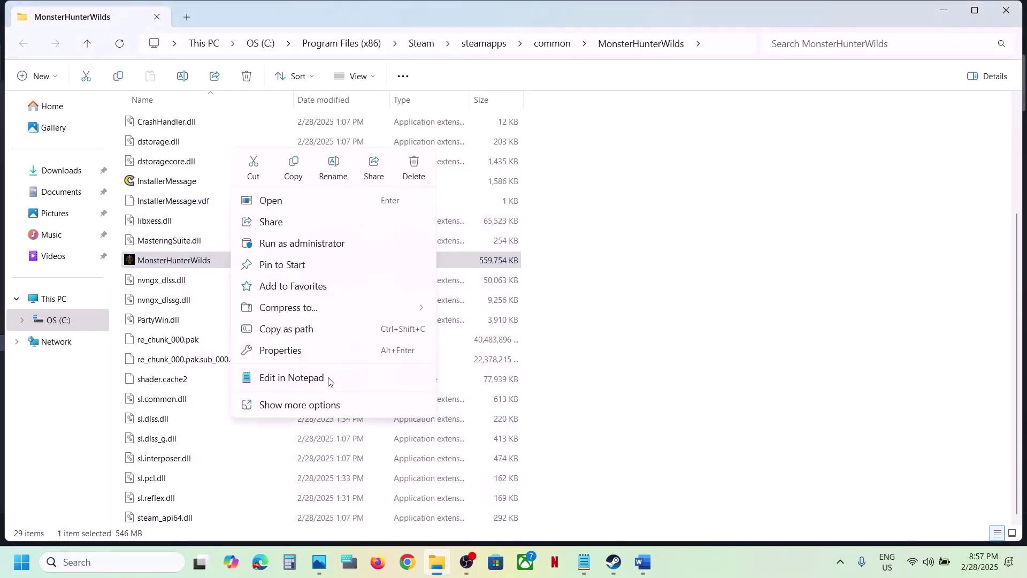
click(292, 351)
click(364, 210)
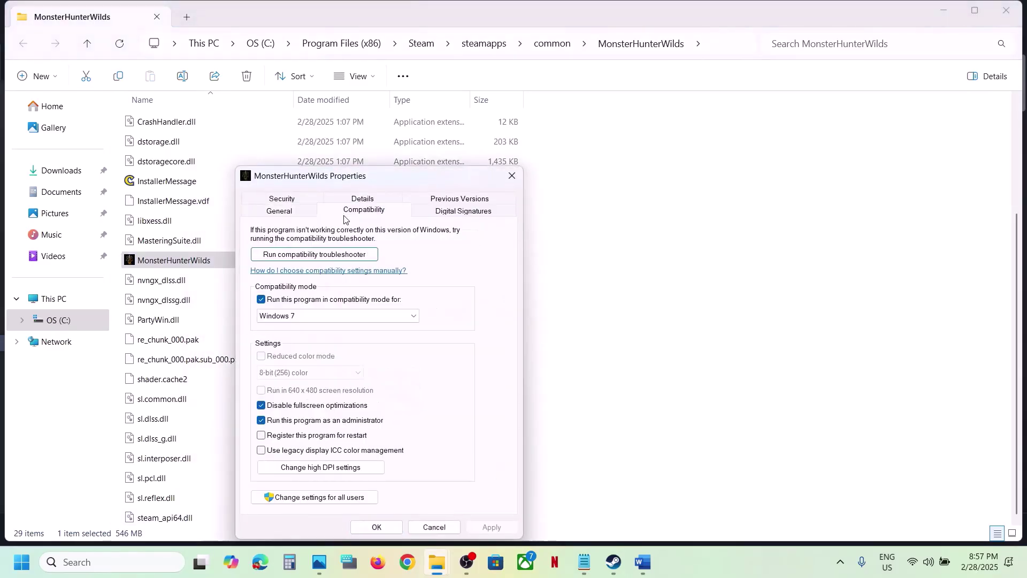
click(260, 300)
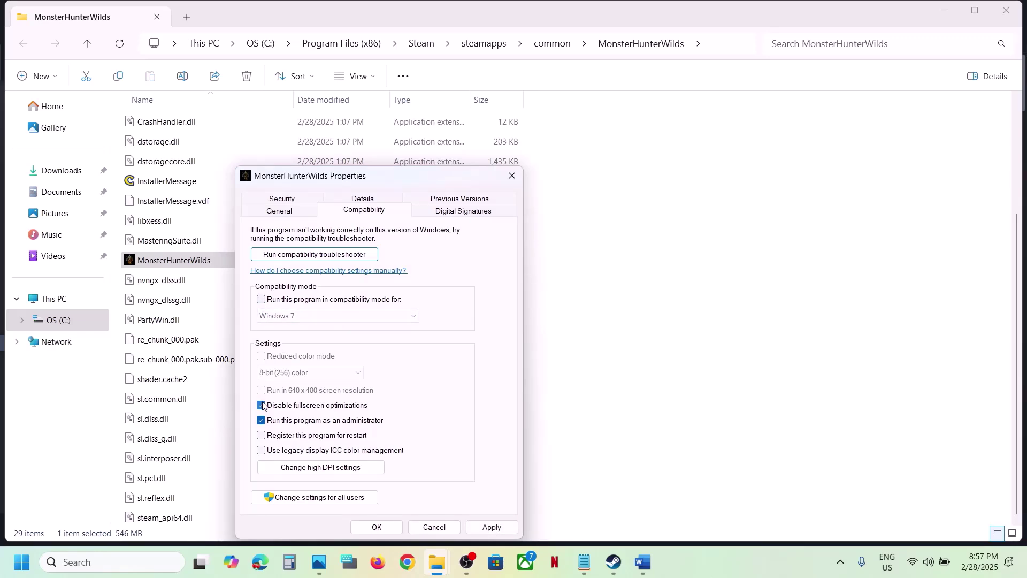
click(261, 405)
click(262, 420)
click(486, 527)
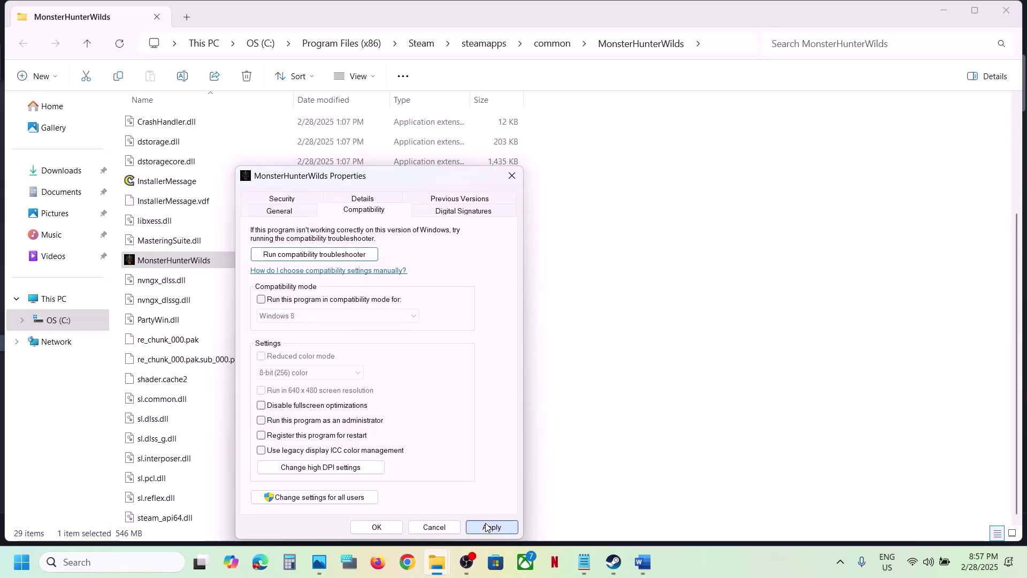
click(376, 527)
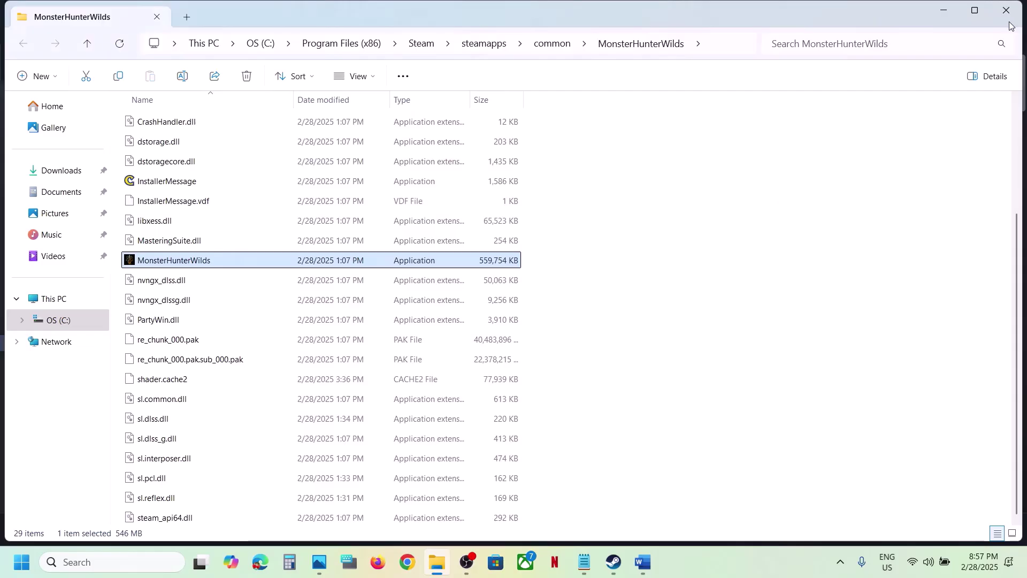
Close the game folder, switch to the Word notes and highlight the Step 3 line about verifying the game files.
click(1006, 11)
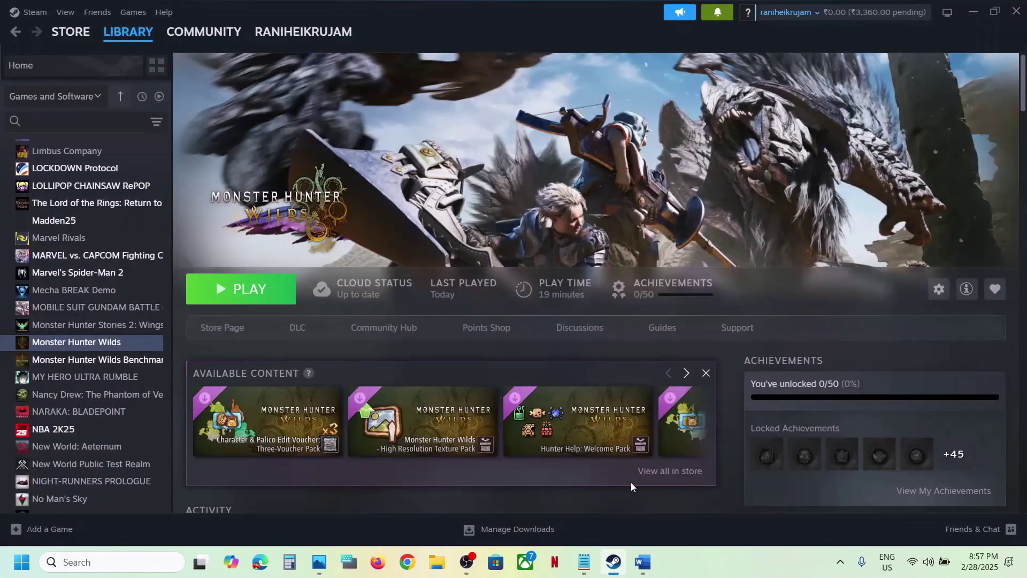
click(641, 562)
scroll(268, 413, down, 2)
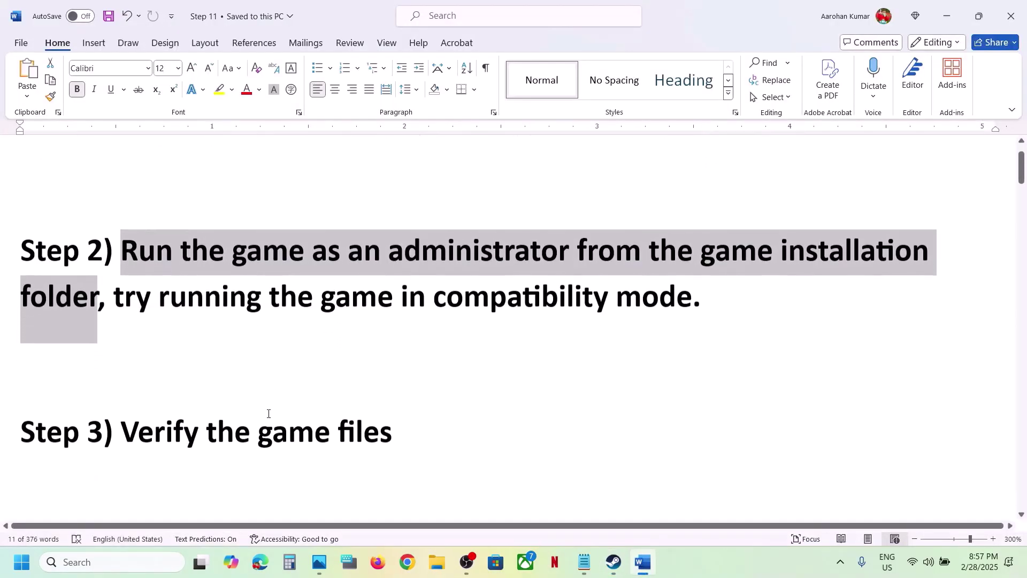
drag(207, 417, 552, 374)
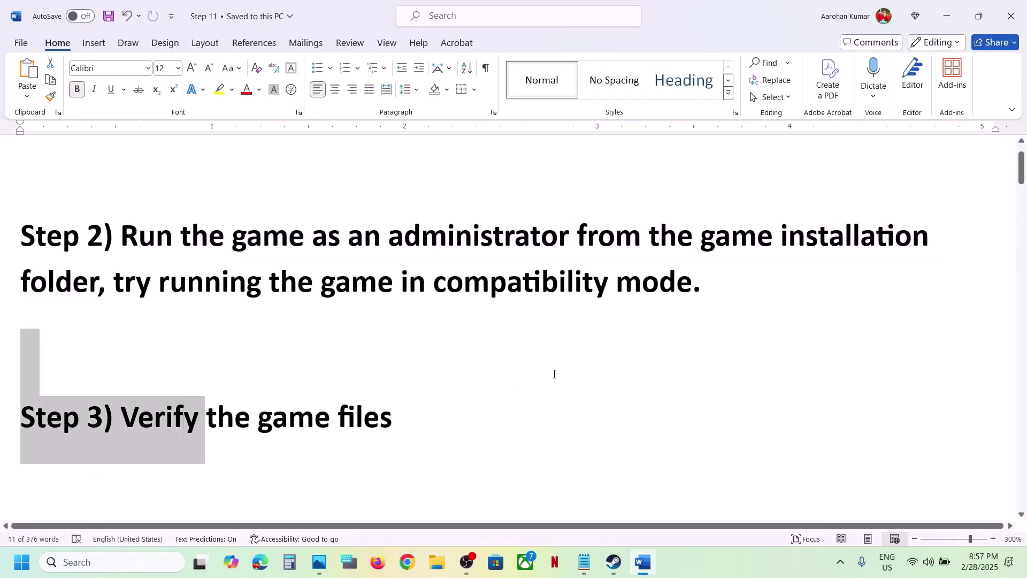
Switch to Steam, view the Installed Files properties of Monster Hunter Wilds with the file integrity check, and close them.
click(948, 16)
right_click(147, 349)
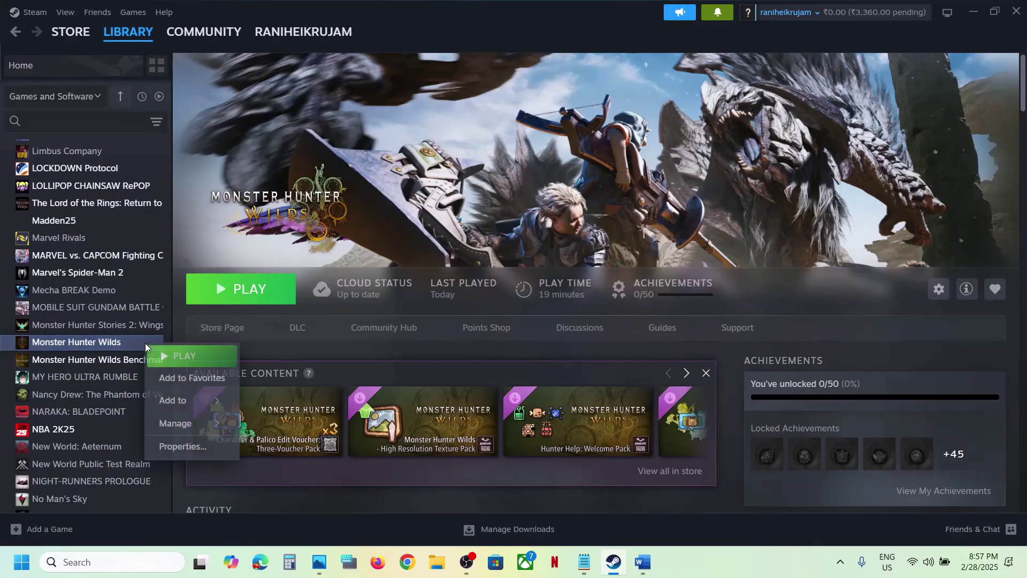
click(188, 448)
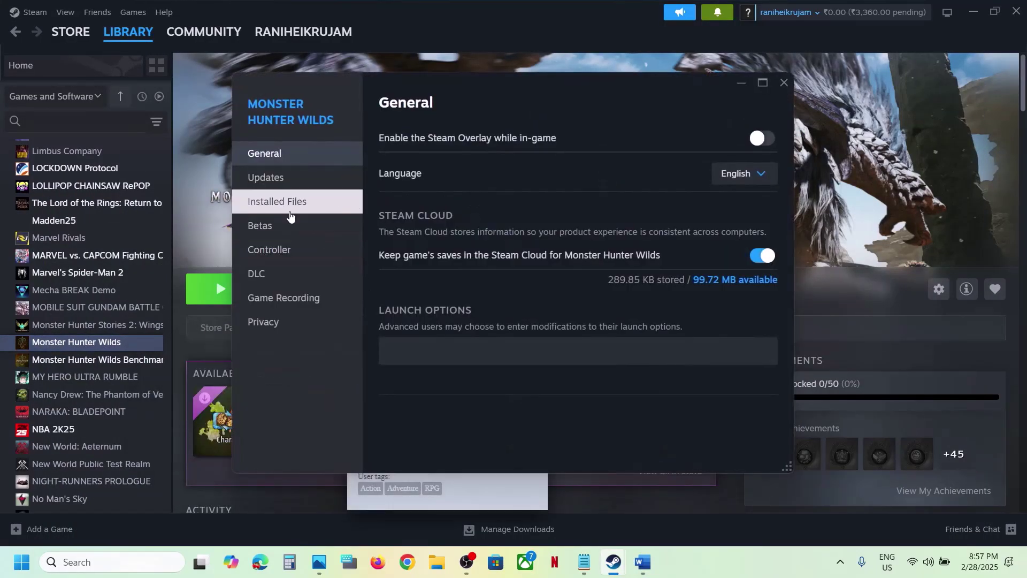
click(285, 202)
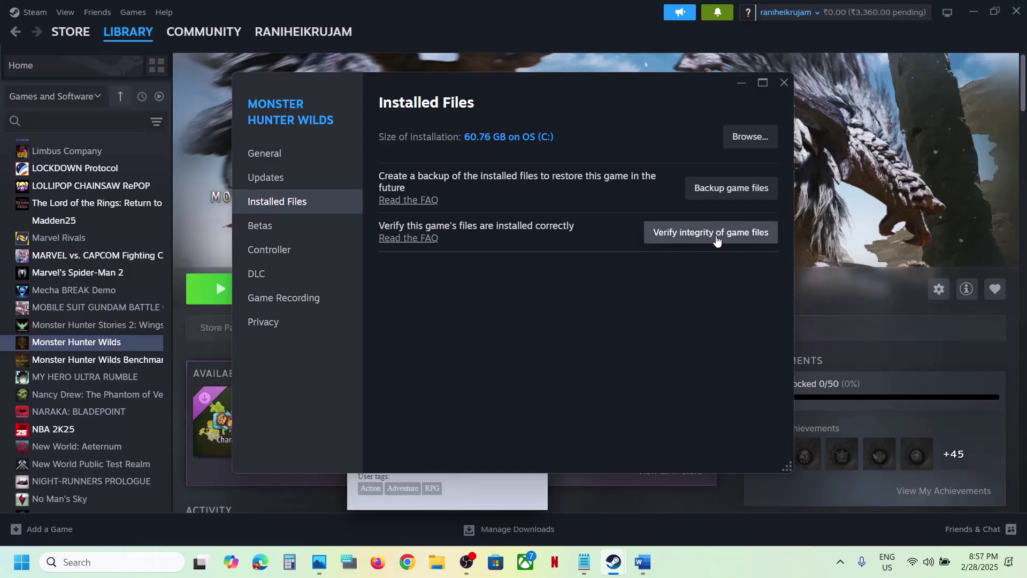
click(786, 83)
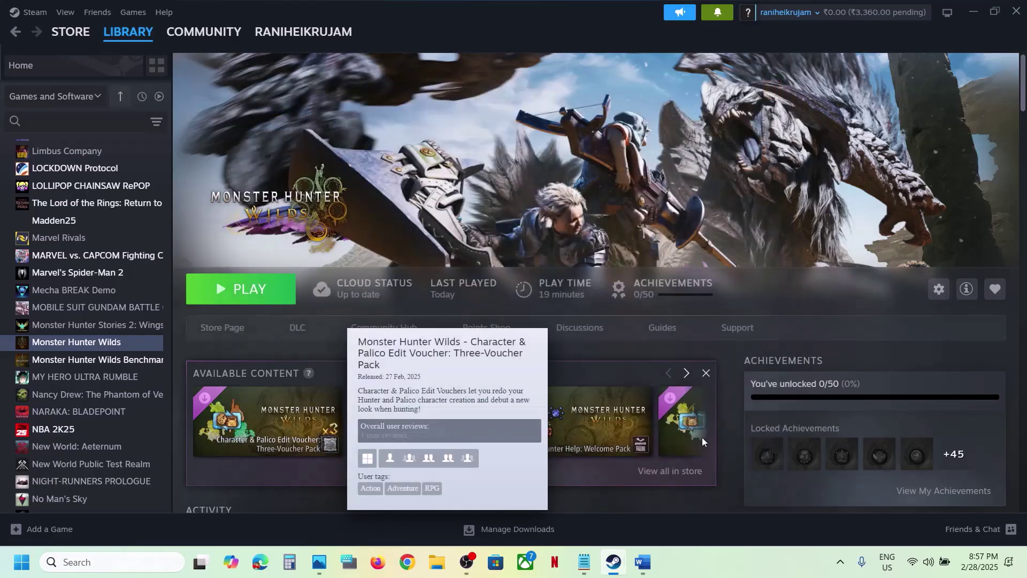
Return to the Word notes and highlight the Step 4 text on the Anti-Tamper/something went wrong error and clicking retry.
click(644, 563)
scroll(427, 356, down, 4)
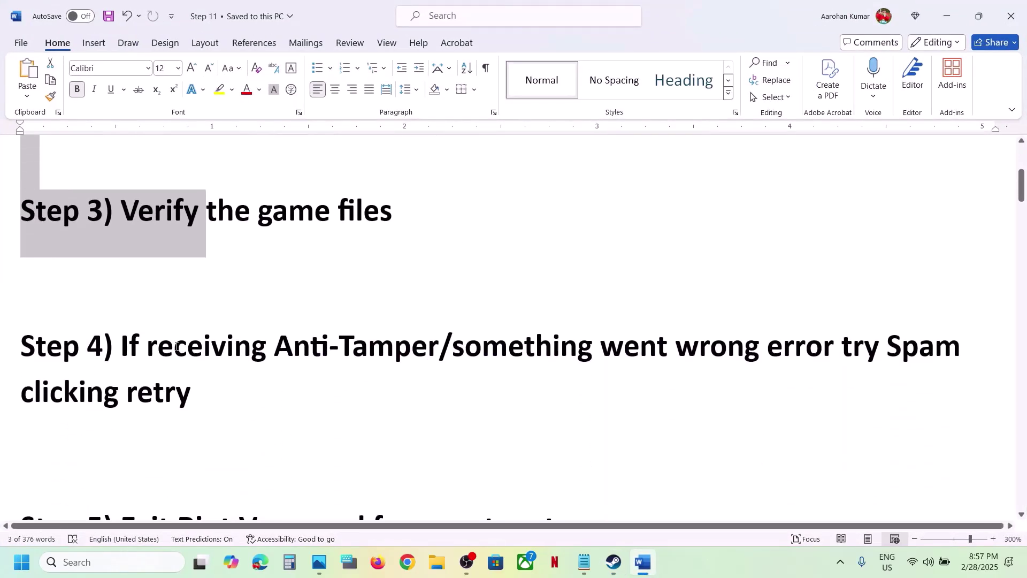
drag(281, 344, 193, 394)
click(193, 394)
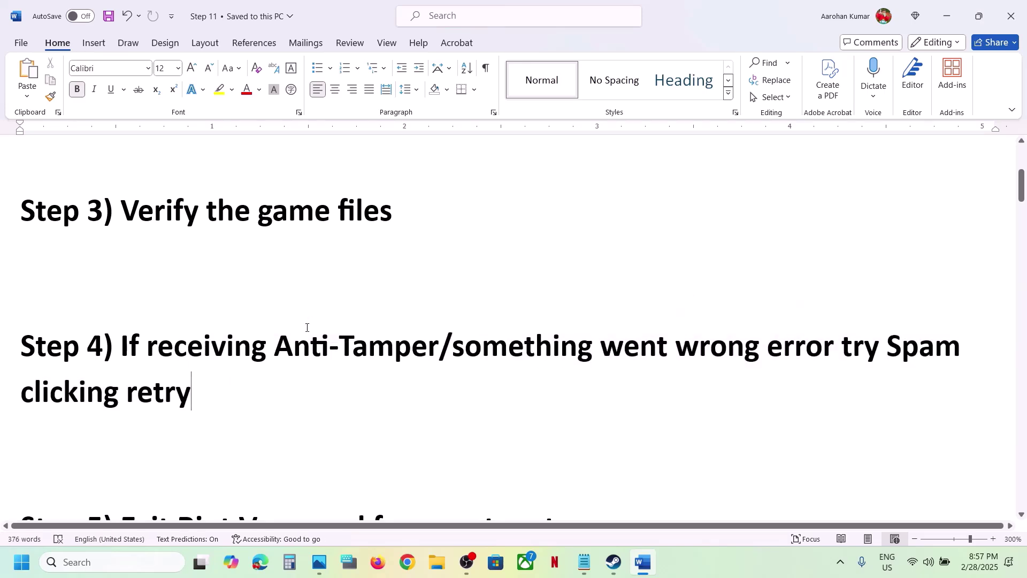
drag(284, 345, 403, 337)
drag(483, 344, 672, 345)
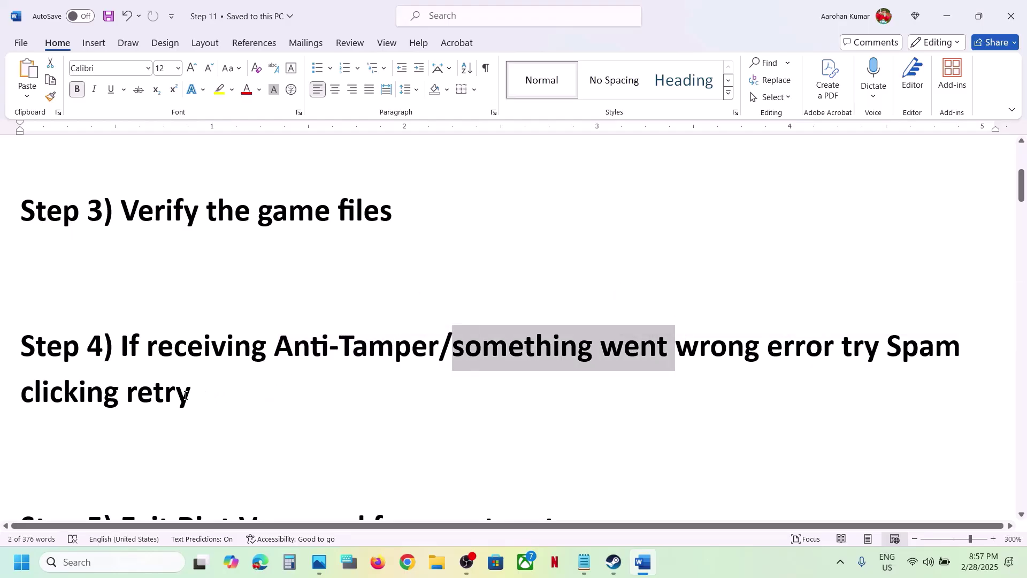
drag(138, 388, 195, 387)
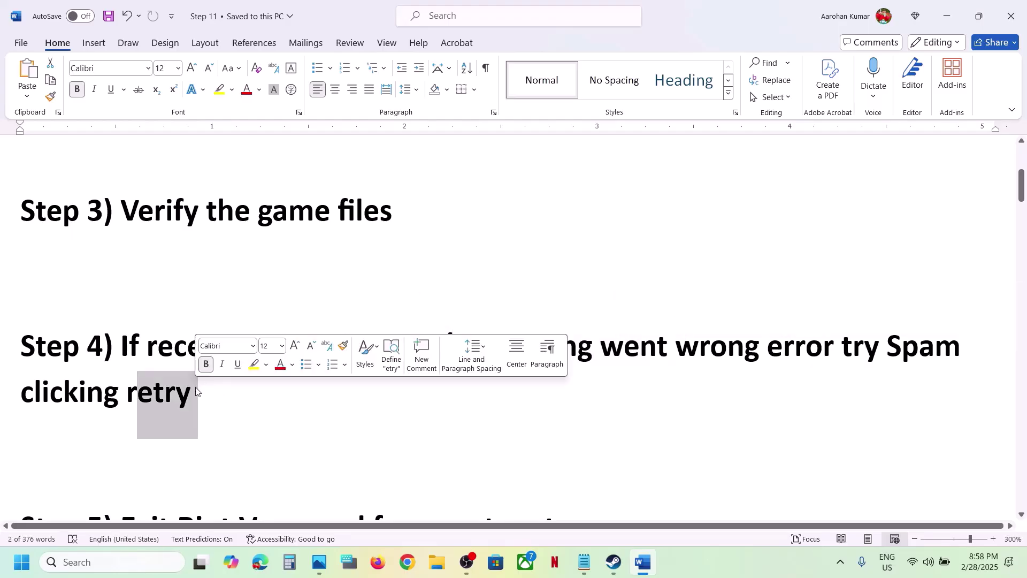
click(195, 387)
drag(127, 392, 201, 386)
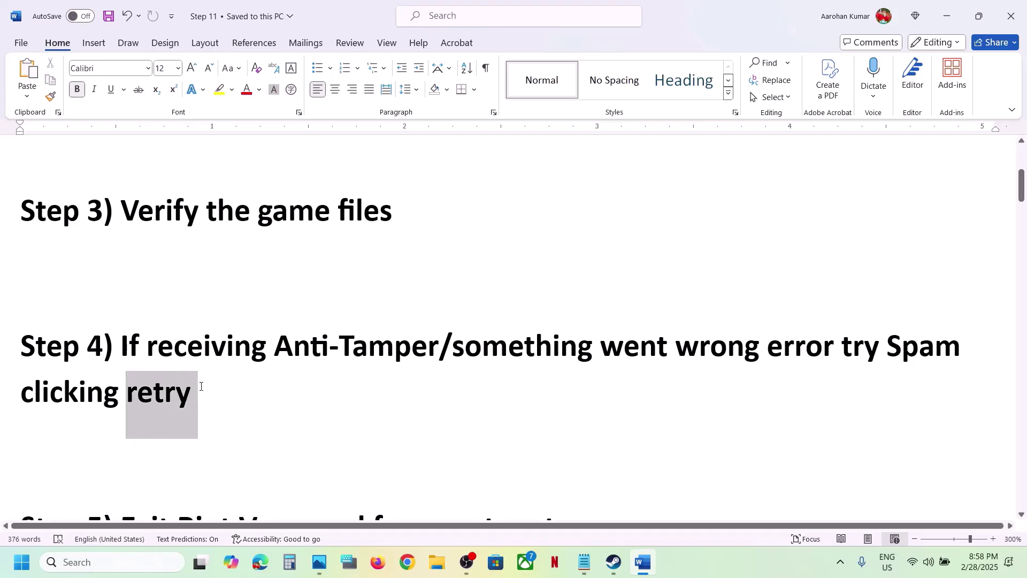
click(202, 386)
Highlight Step 5 on exiting Riot Vanguard and check the hidden system tray icons for it.
scroll(201, 386, down, 2)
scroll(202, 387, down, 1)
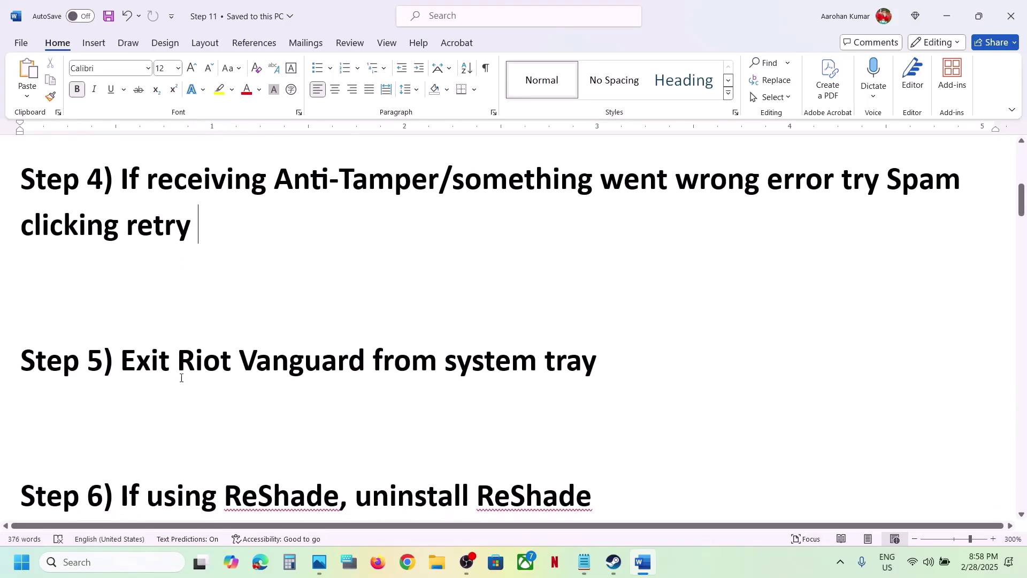
drag(153, 364, 567, 357)
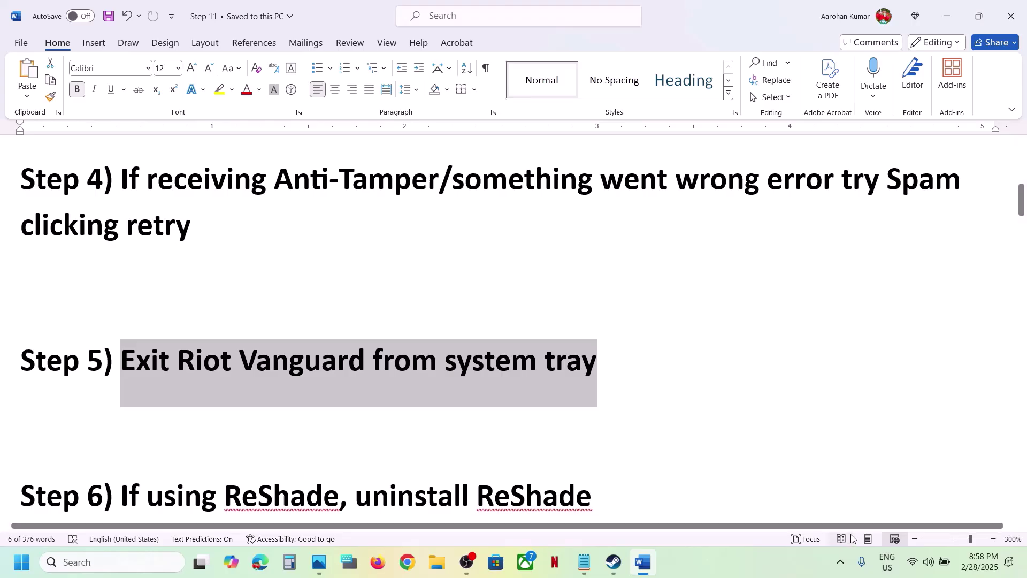
click(841, 568)
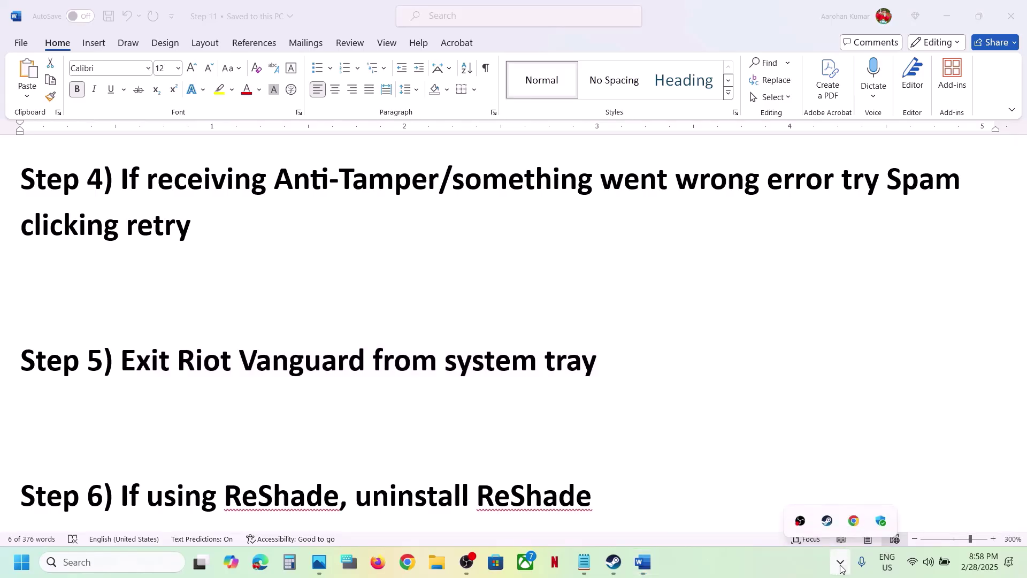
right_click(848, 524)
click(894, 465)
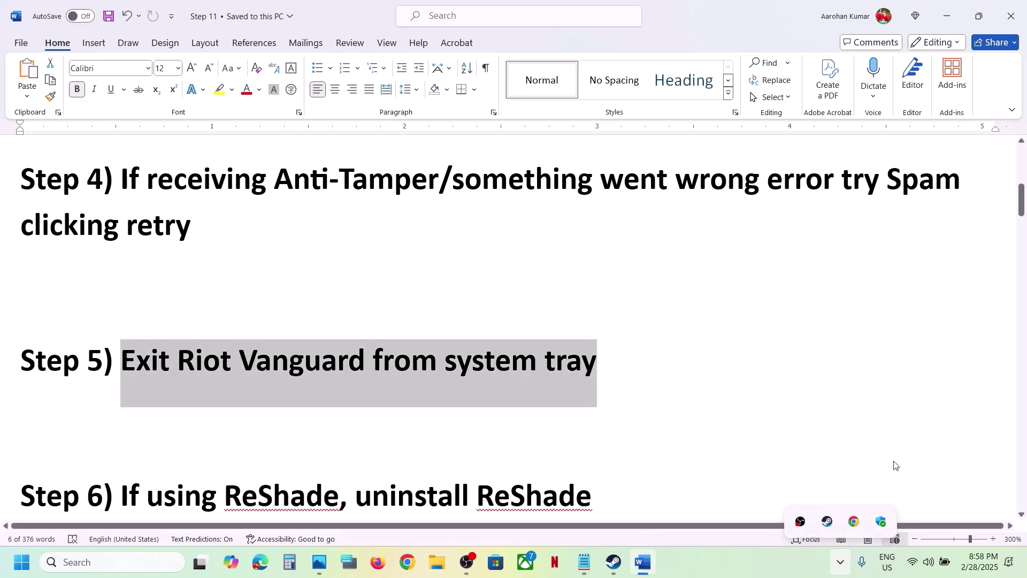
click(546, 422)
Copy the word ReShade from Step 6, search Windows for it and launch ReShade Setup.
scroll(546, 423, down, 1)
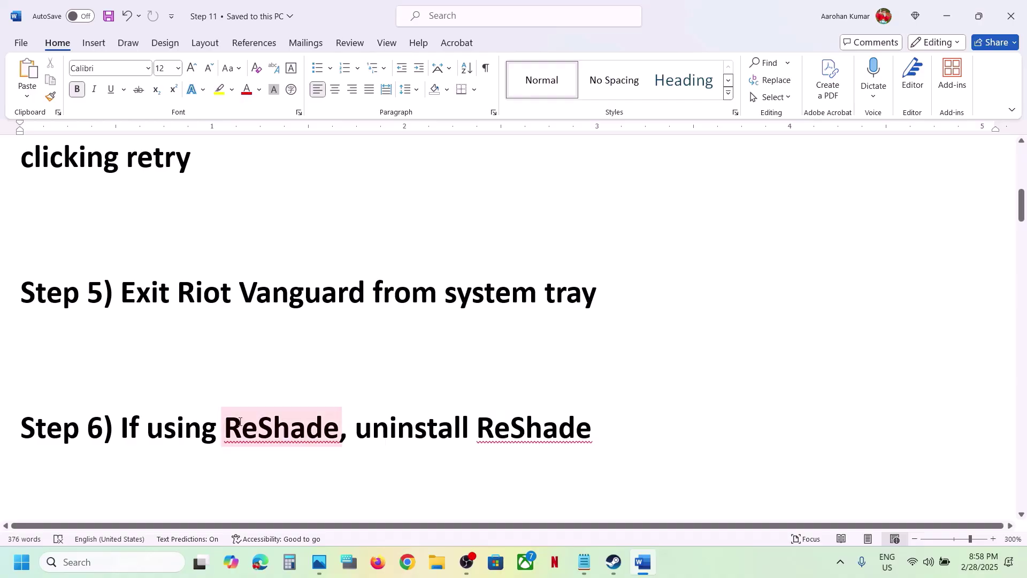
double_click(281, 427)
key(ctrl+c)
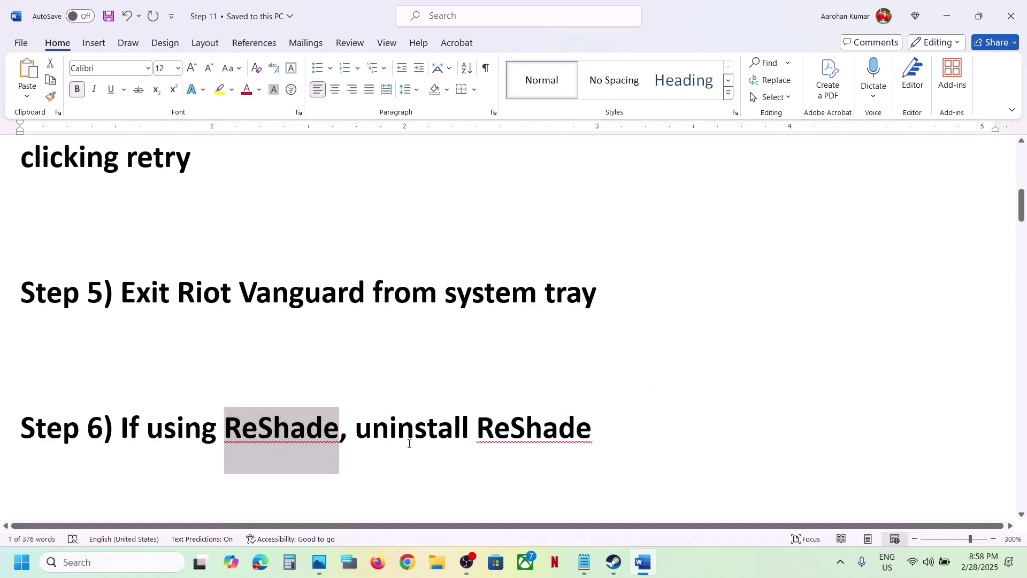
click(717, 570)
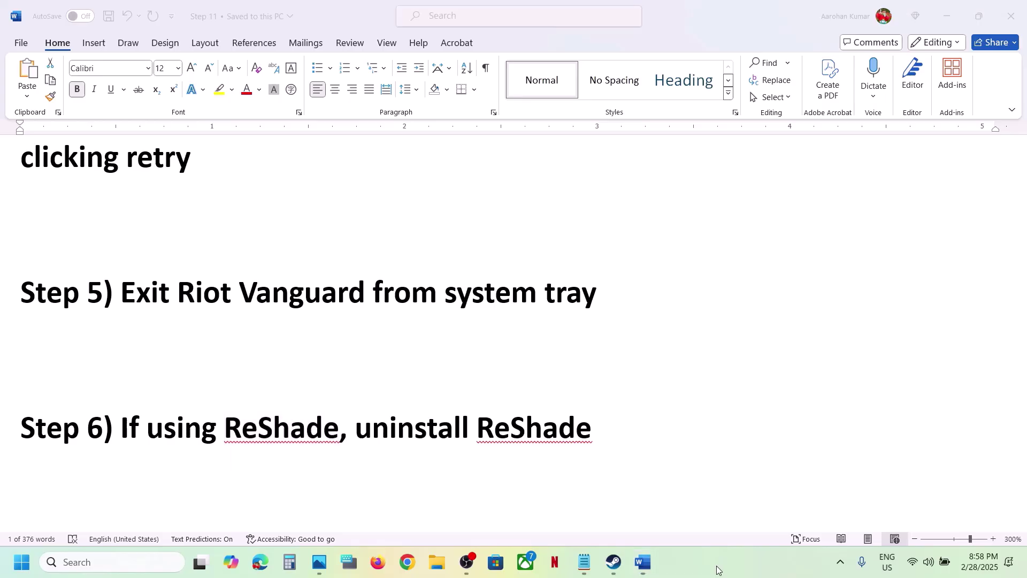
click(76, 556)
key(ctrl+v)
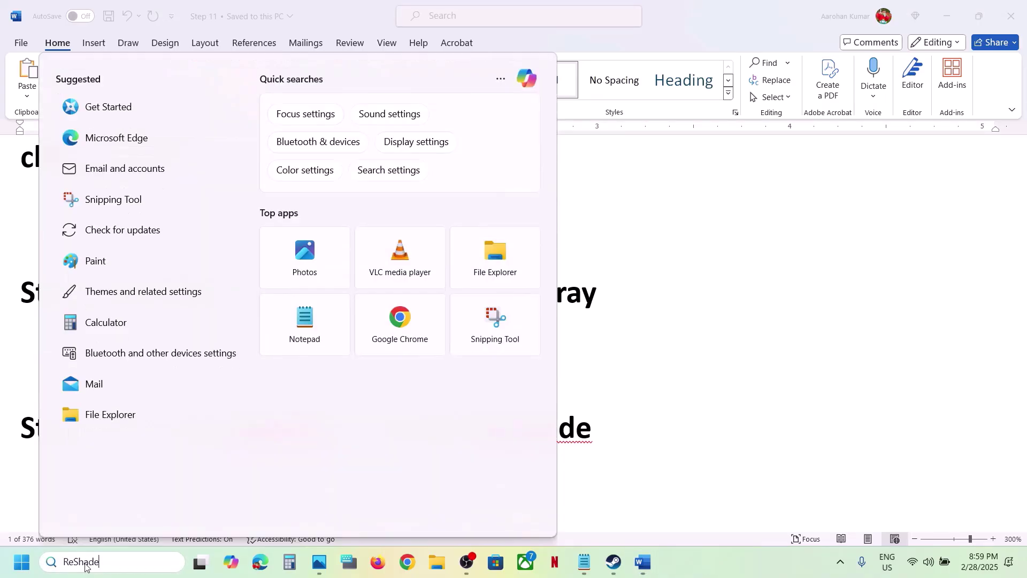
key(Return)
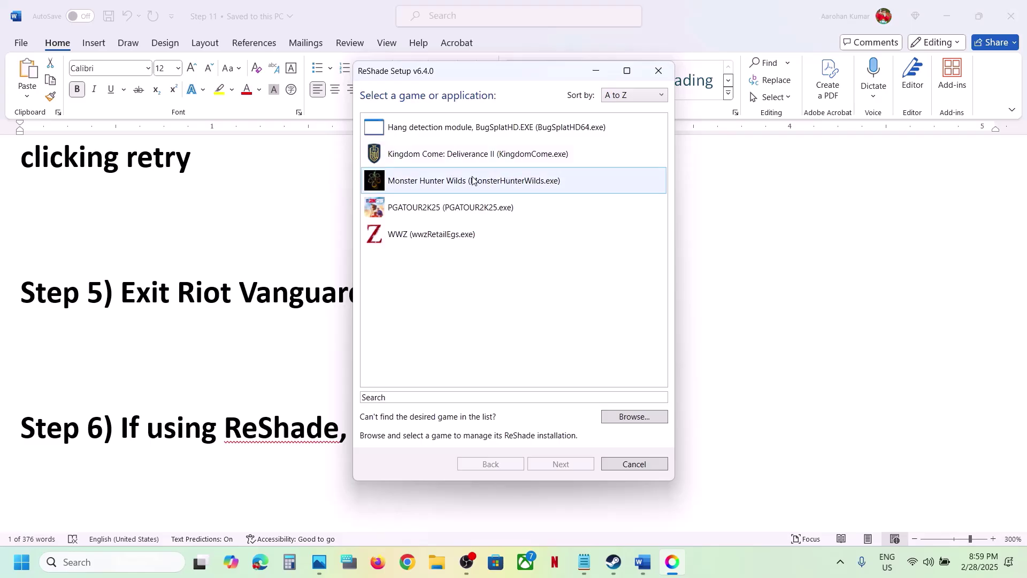
Uninstall ReShade and its effects from WWZ (wwzRetailEgs.exe) and finish the setup.
click(436, 183)
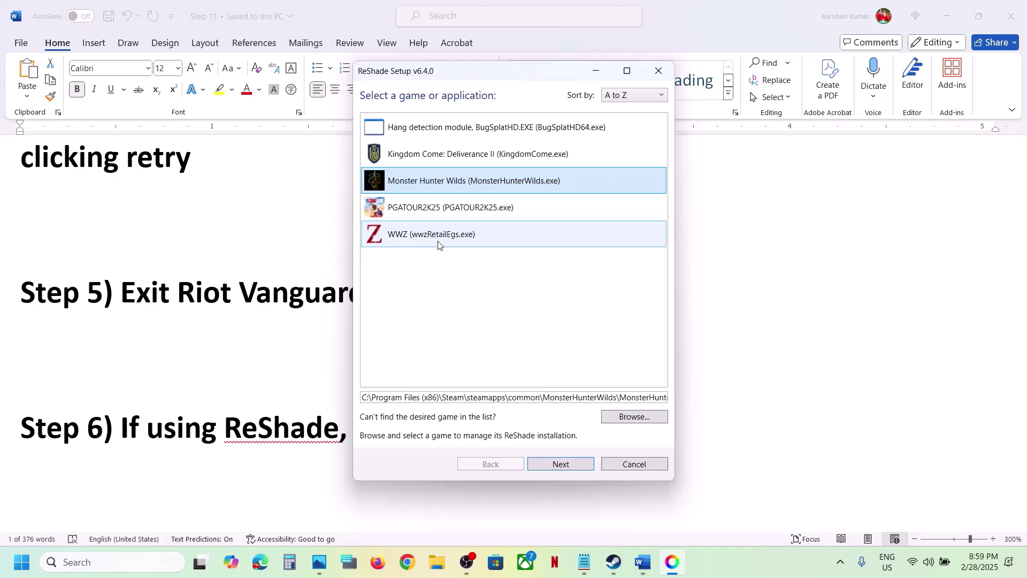
click(457, 239)
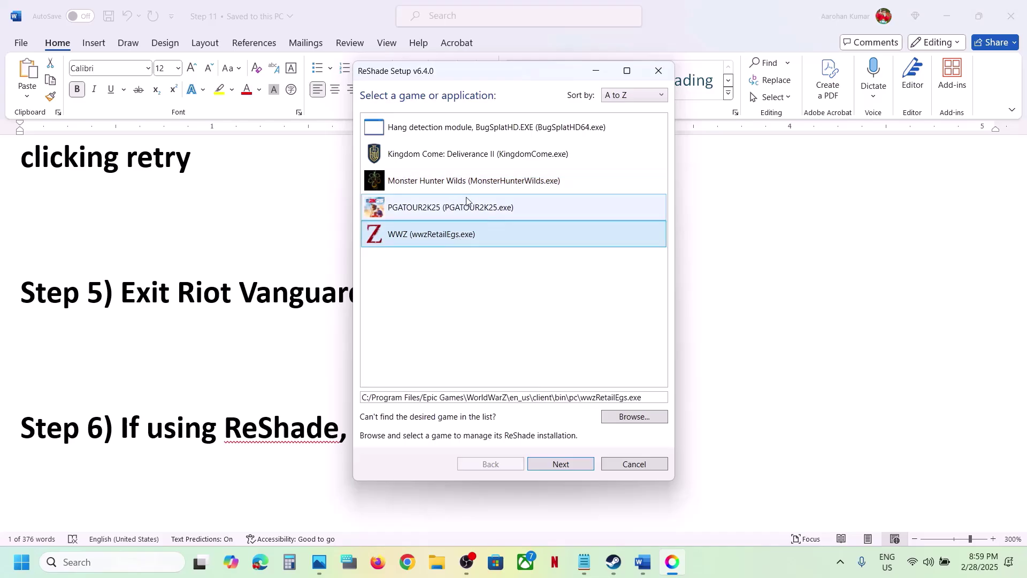
click(563, 463)
click(562, 464)
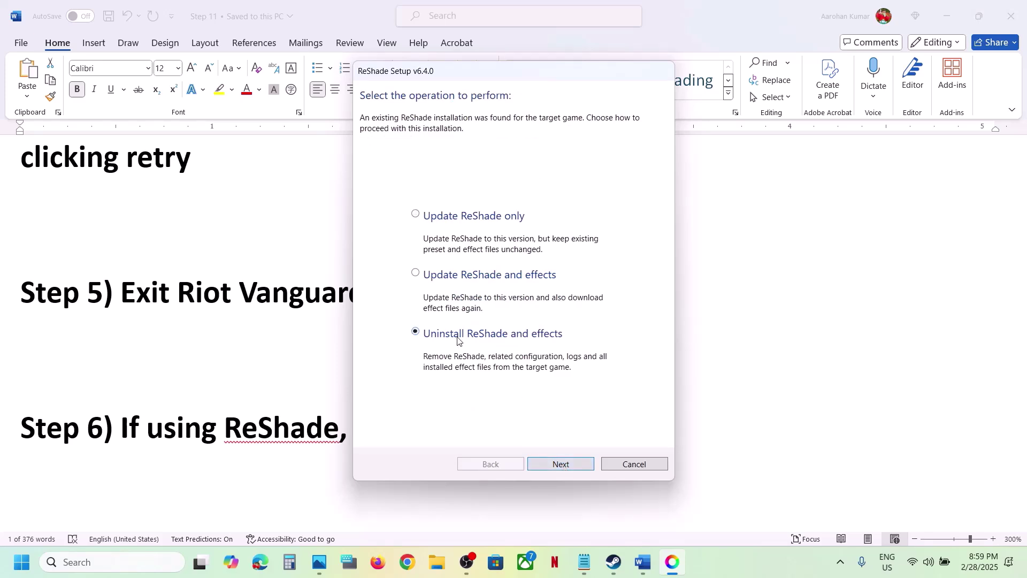
click(567, 464)
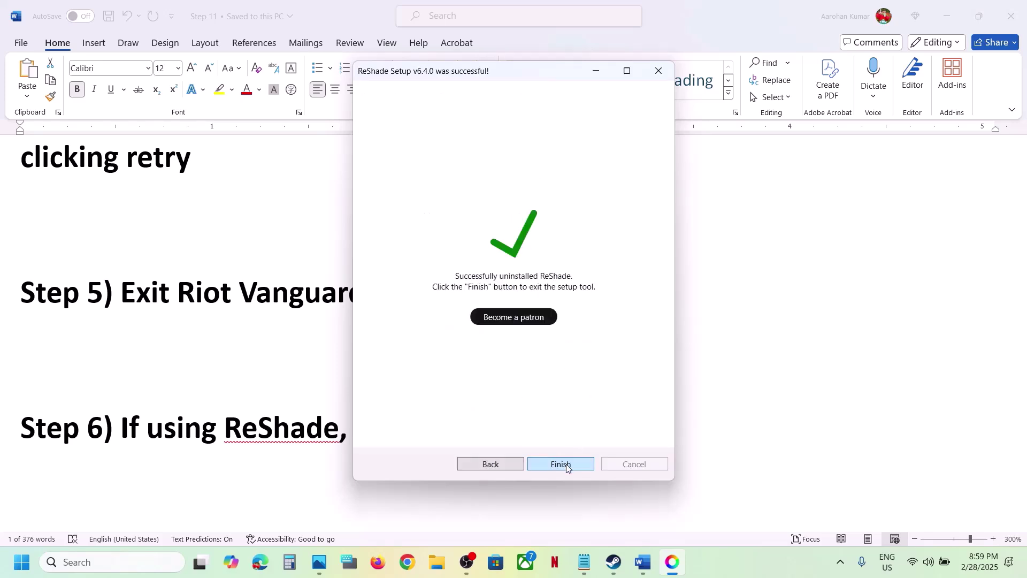
click(566, 464)
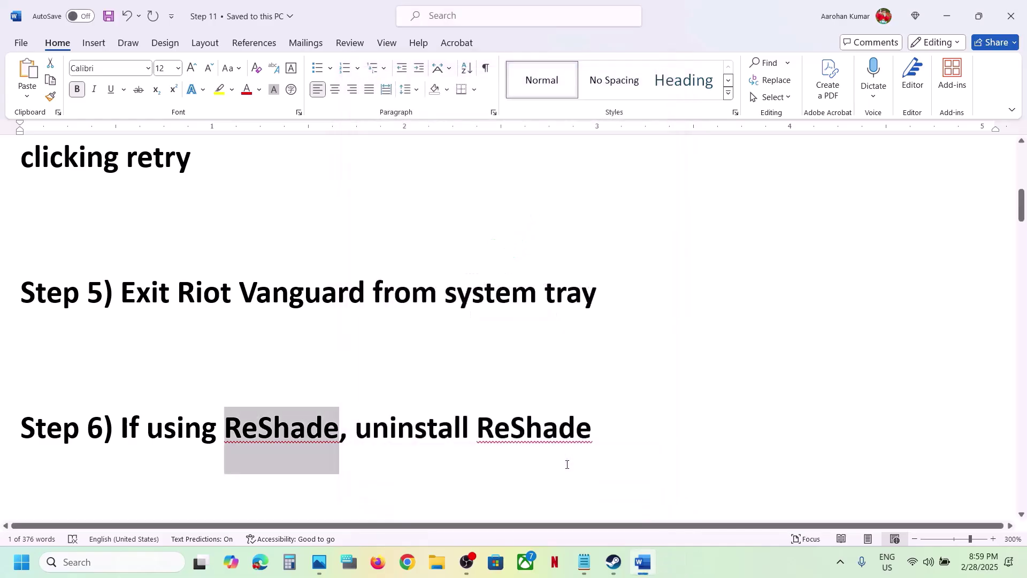
Highlight CrashReportDll.dll and the "Create backup first" reminder in Step 7 of the notes.
scroll(567, 465, down, 3)
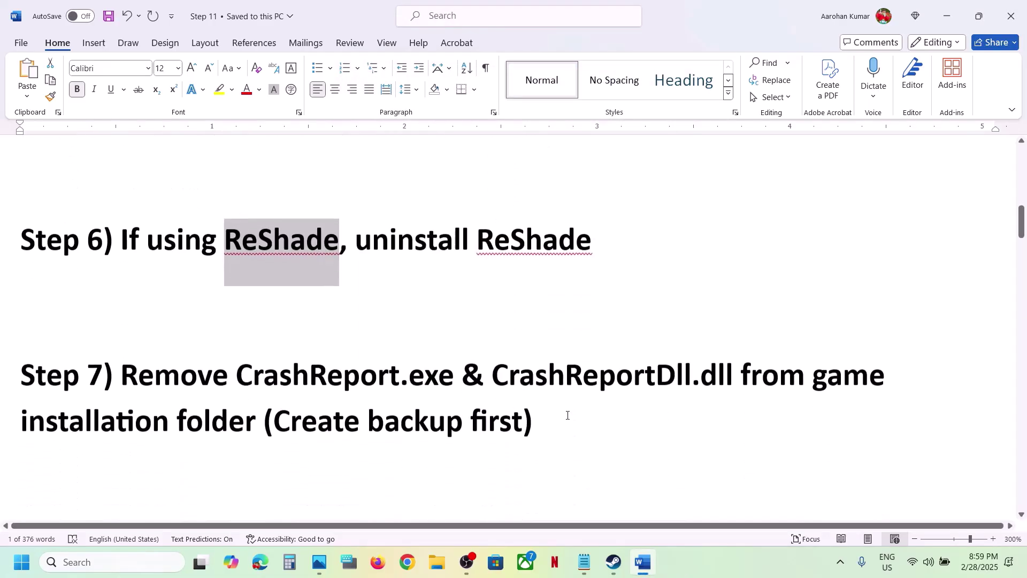
drag(239, 370, 739, 371)
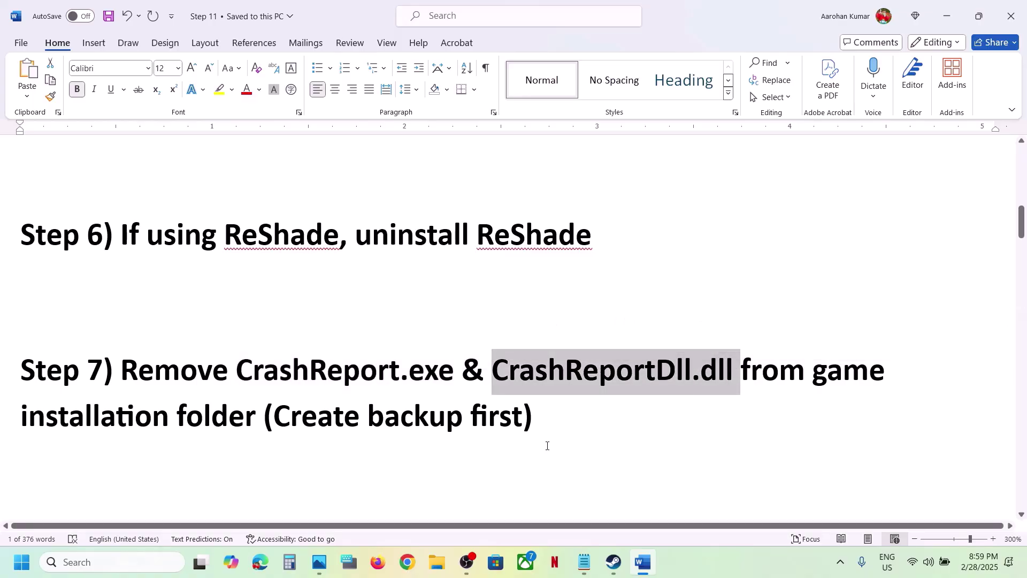
drag(557, 412, 272, 418)
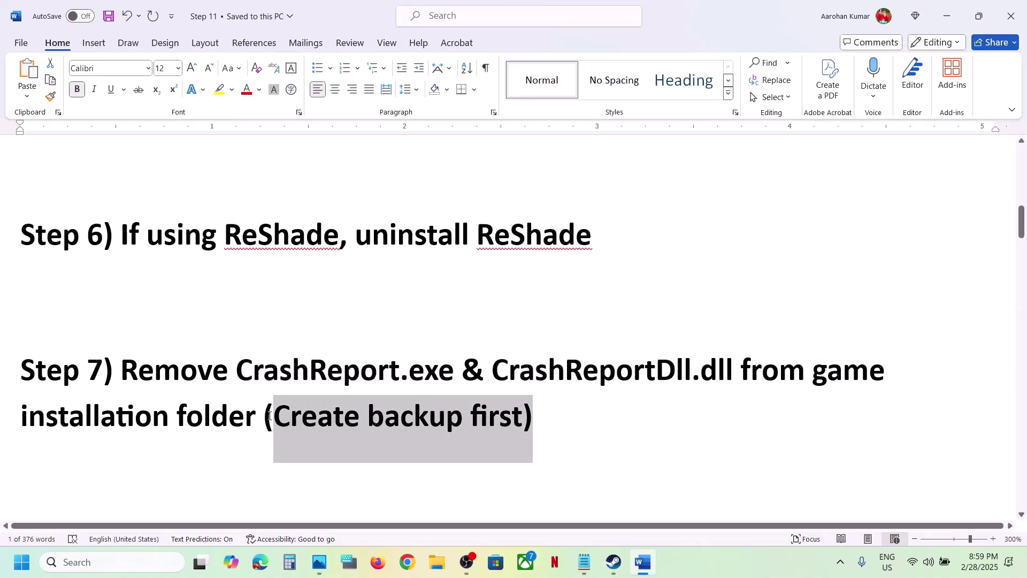
click(701, 559)
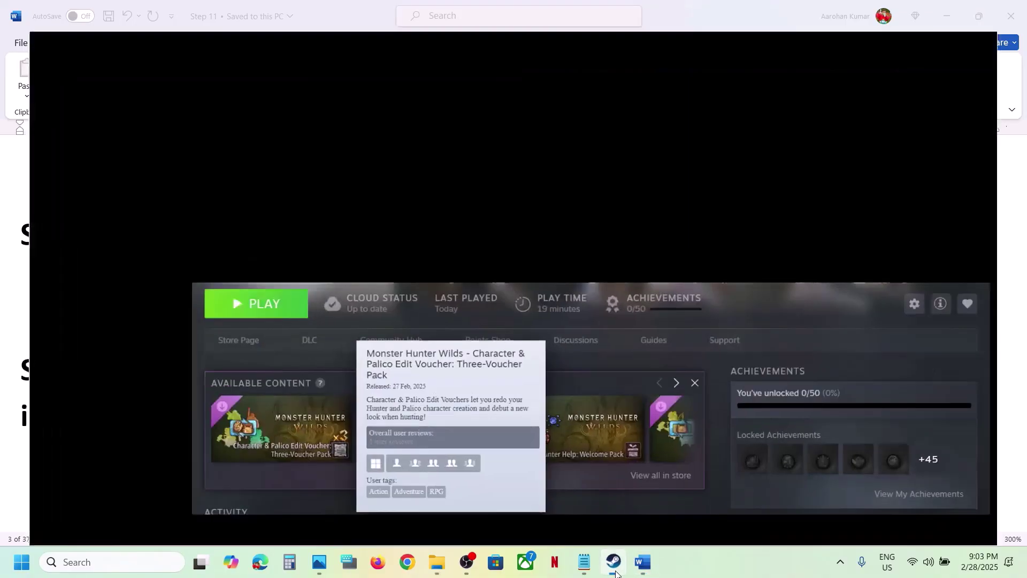
Switch to Steam and browse the local files of Monster Hunter Wilds to open its installation folder.
click(614, 561)
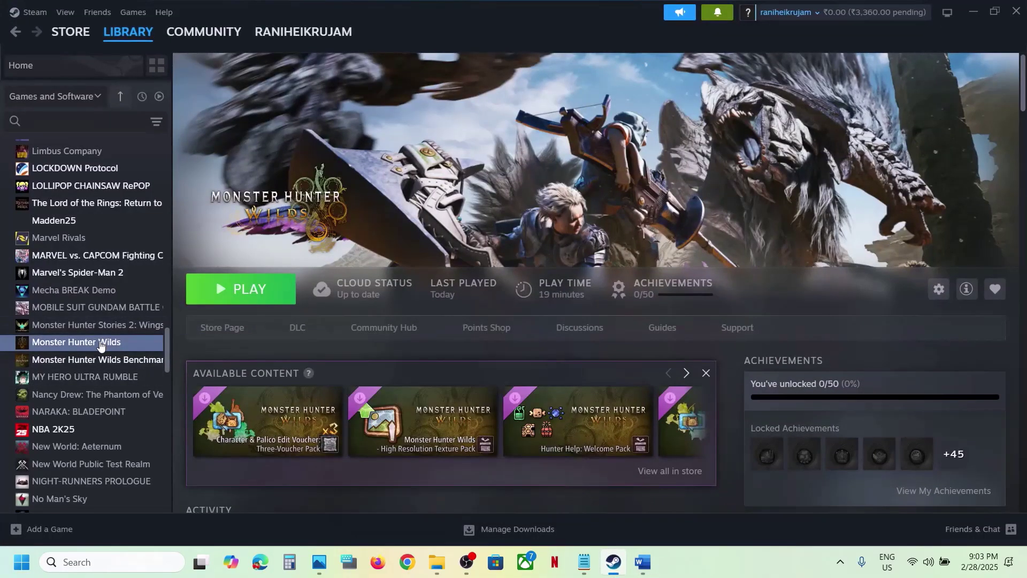
right_click(100, 345)
mouse_move(139, 423)
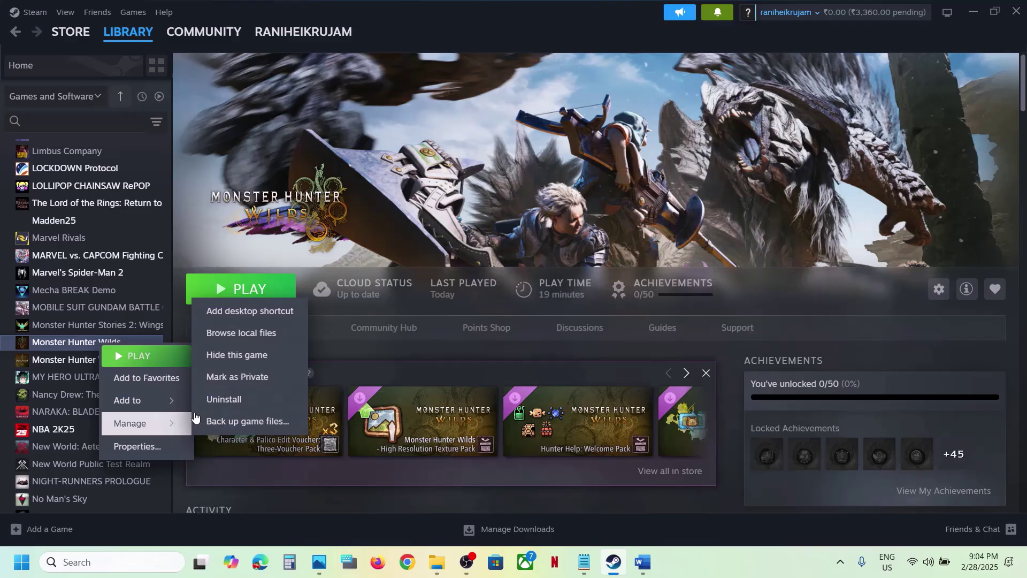
click(264, 334)
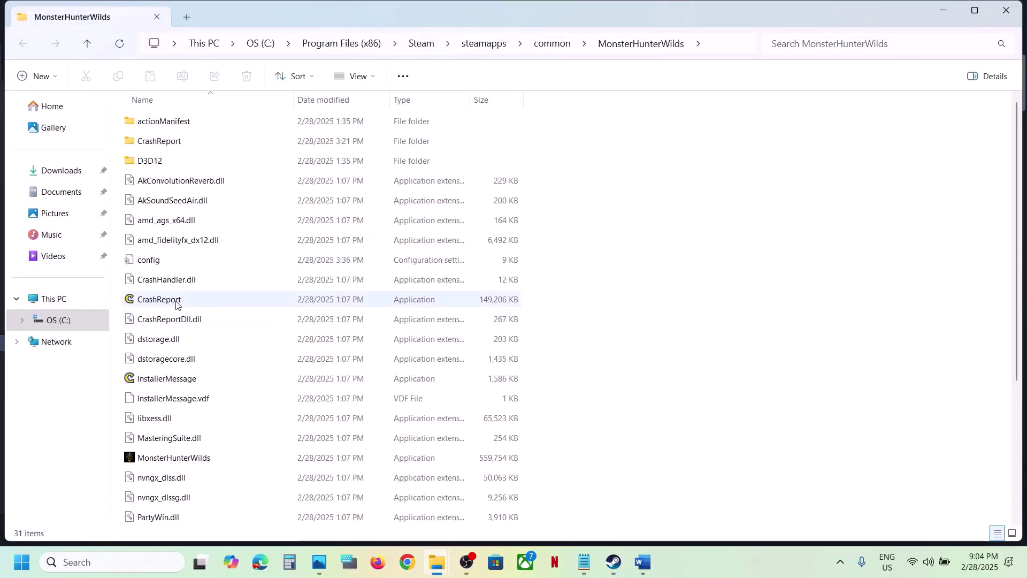
Copy CrashReport and CrashReportDll.dll from the MonsterHunterWilds folder to the desktop as a backup.
click(166, 302)
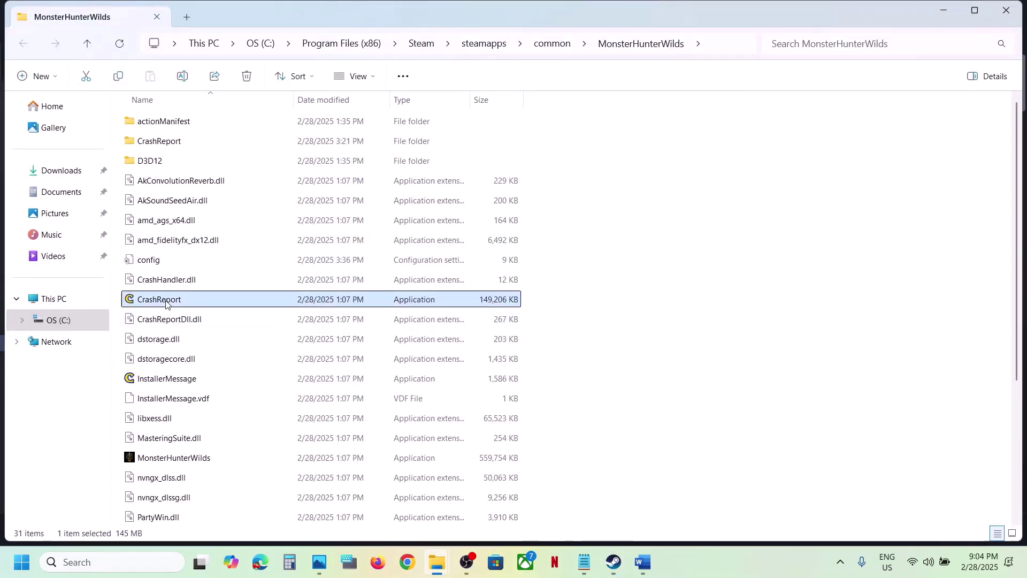
click(184, 324)
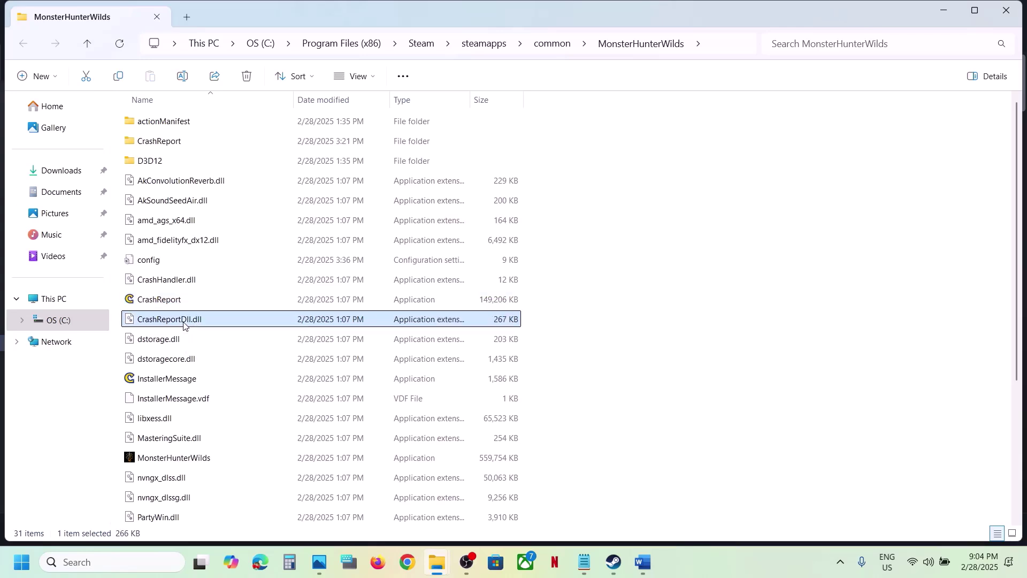
click(170, 300)
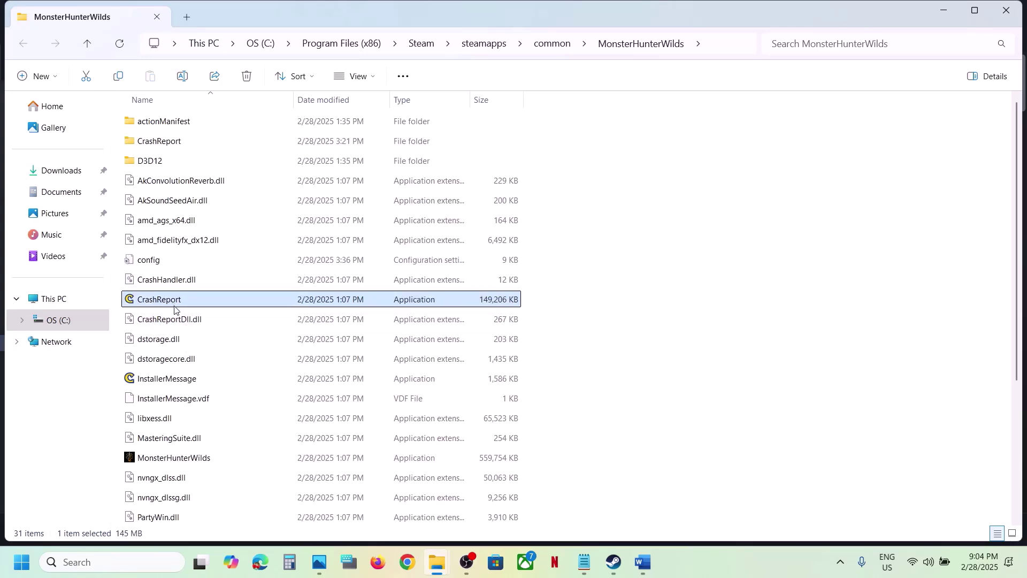
ctrl+click(165, 320)
right_click(165, 322)
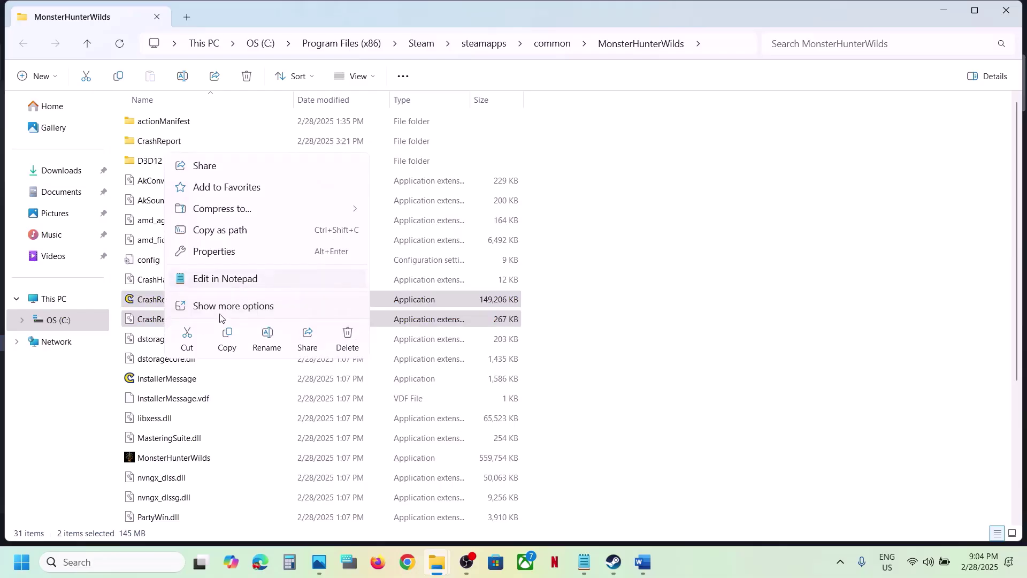
click(227, 340)
key(super+d)
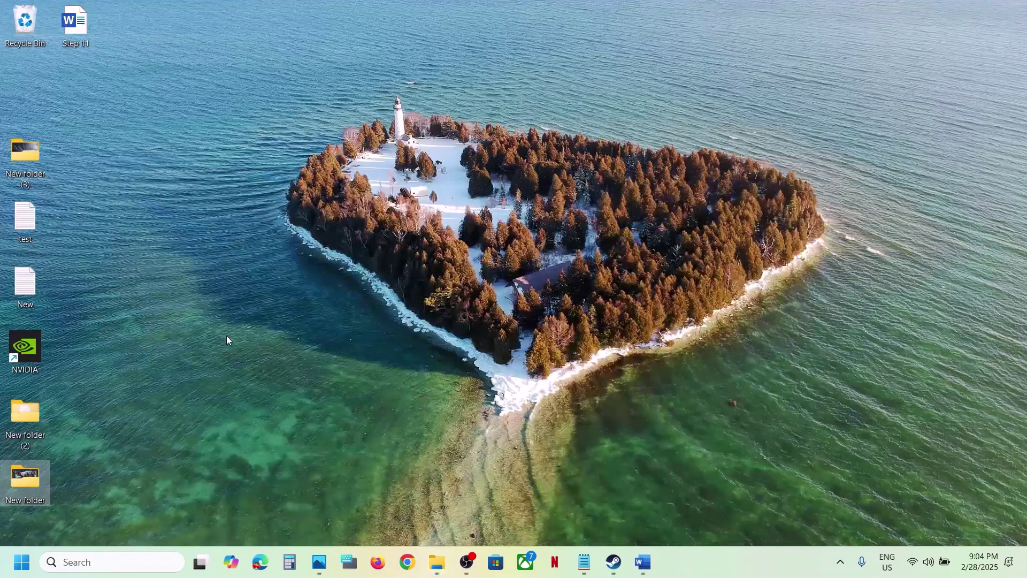
key(ctrl+v)
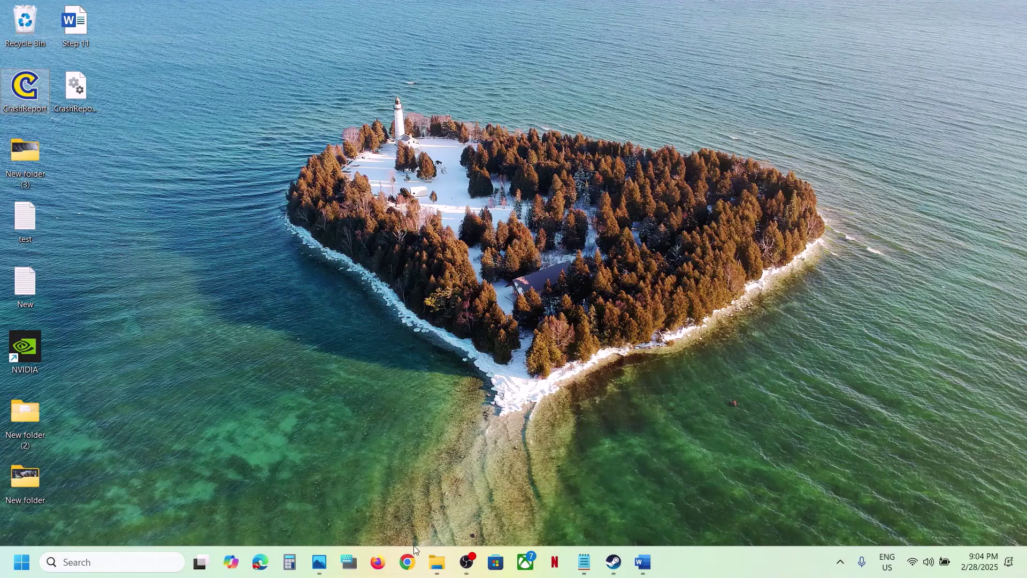
Delete CrashReport and CrashReportDll.dll from the MonsterHunterWilds installation folder.
mouse_move(437, 562)
click(514, 487)
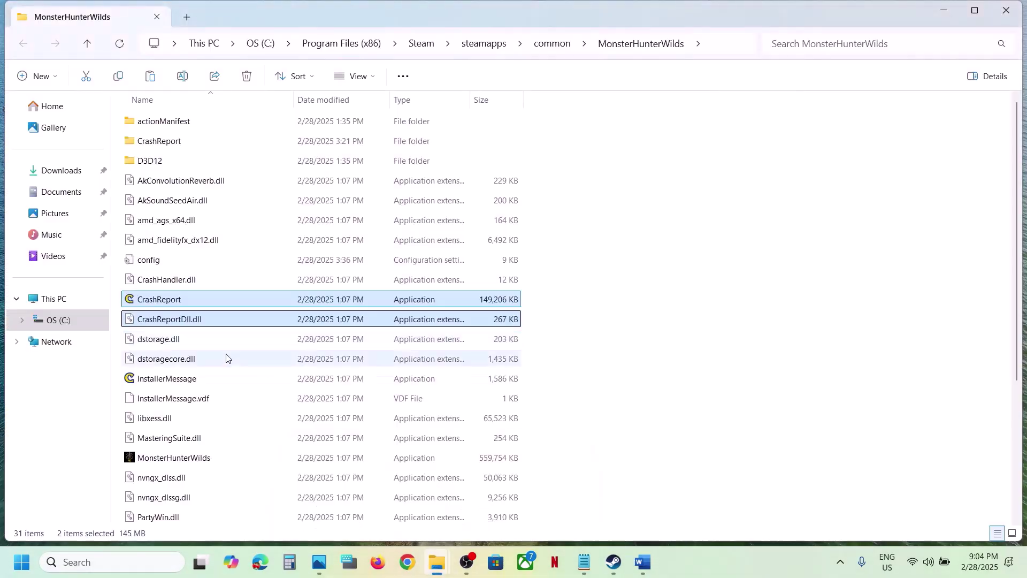
right_click(183, 303)
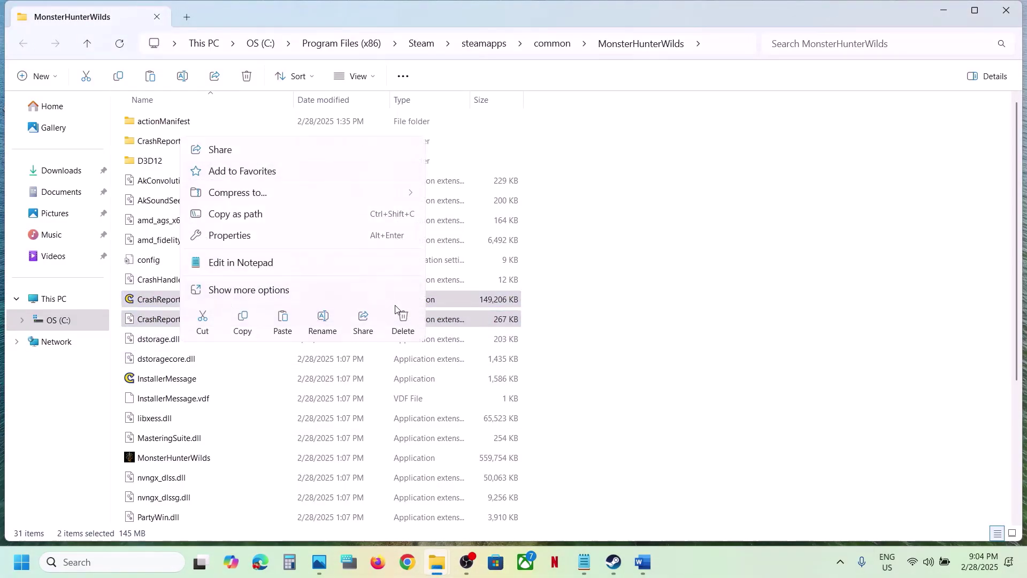
click(405, 321)
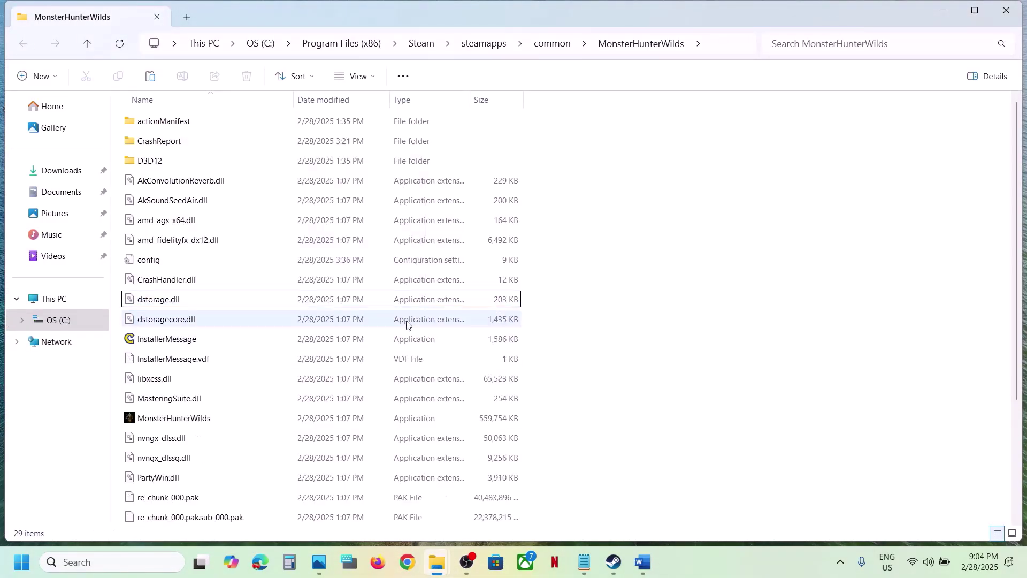
Highlight "Close Steam, go to Steam folder" in Step 8 of the Word notes and show where Steam's Exit command is.
click(642, 563)
scroll(353, 365, down, 5)
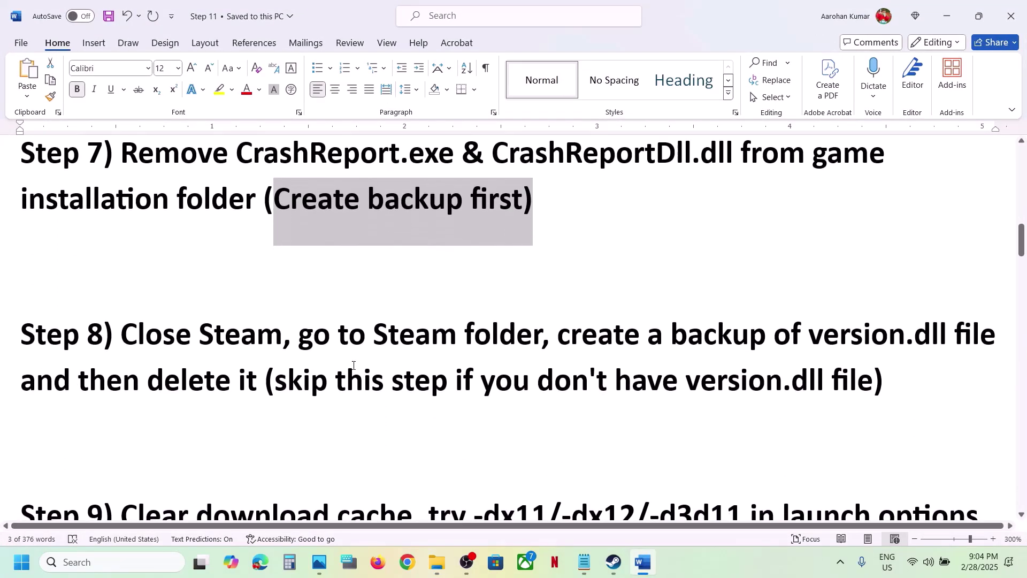
scroll(172, 336, up, 1)
drag(122, 360, 493, 357)
click(614, 563)
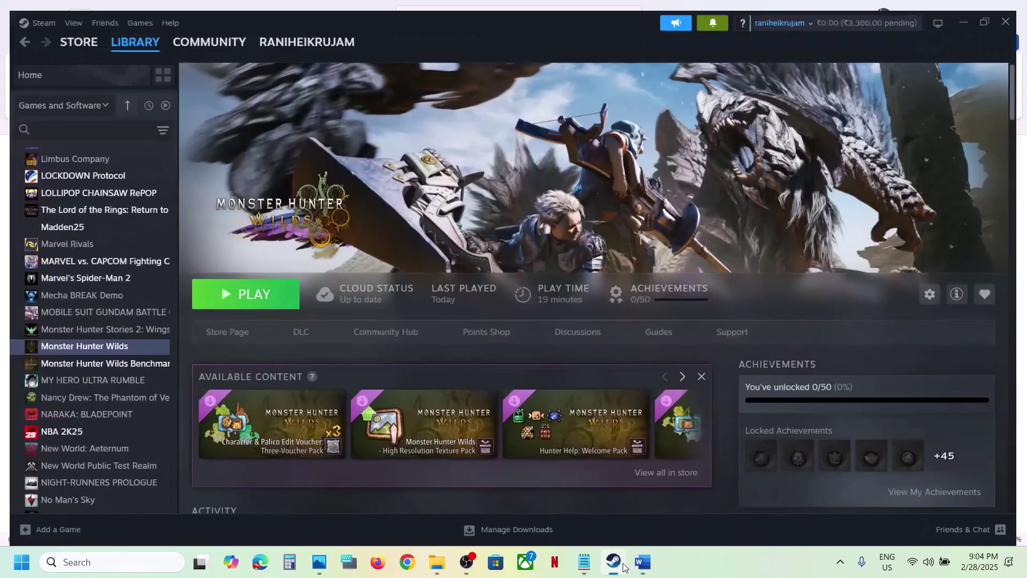
click(40, 19)
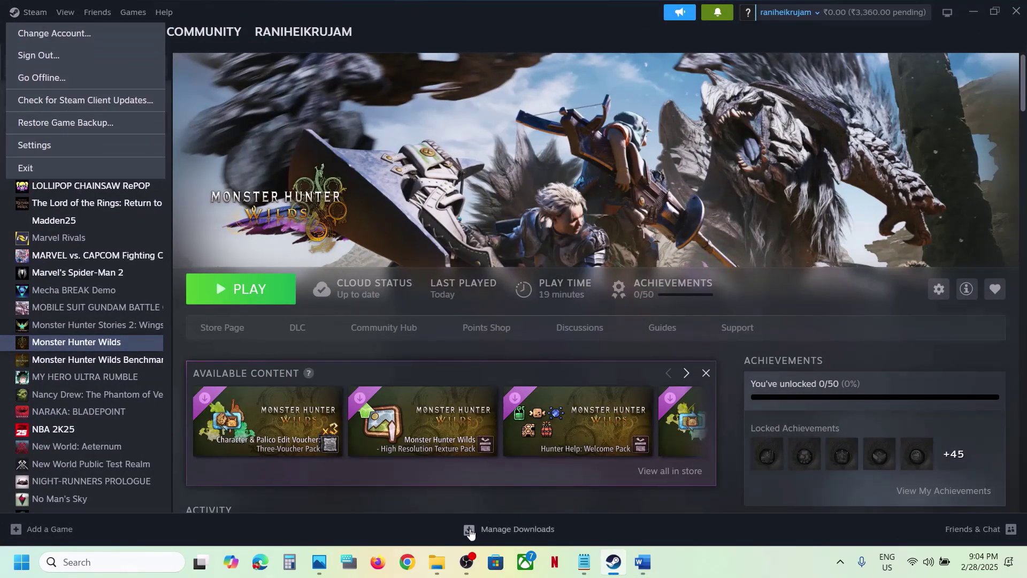
Open the Steam folder inside Program Files (x86) on the C: drive in File Explorer.
mouse_move(444, 554)
click(521, 481)
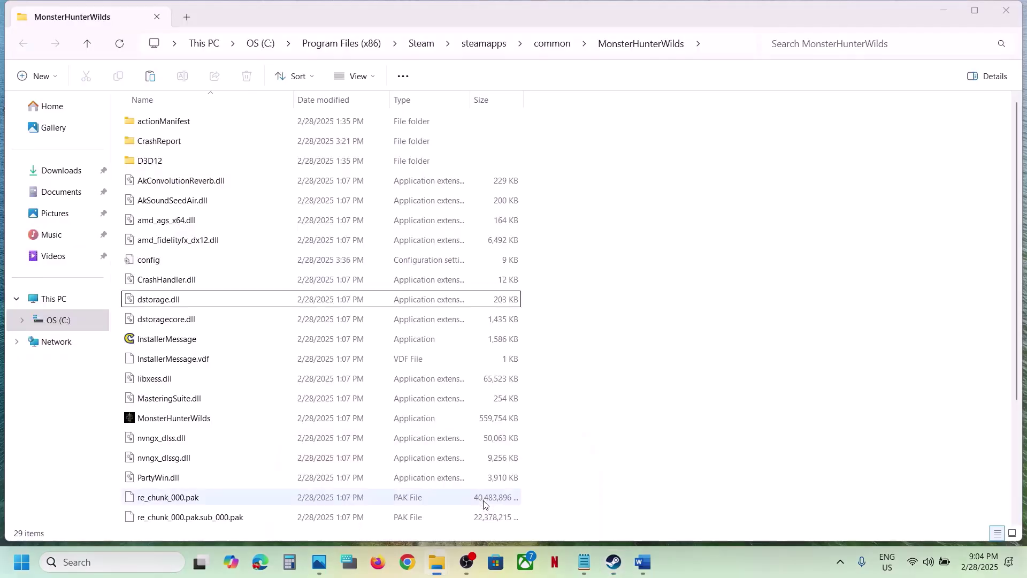
click(51, 298)
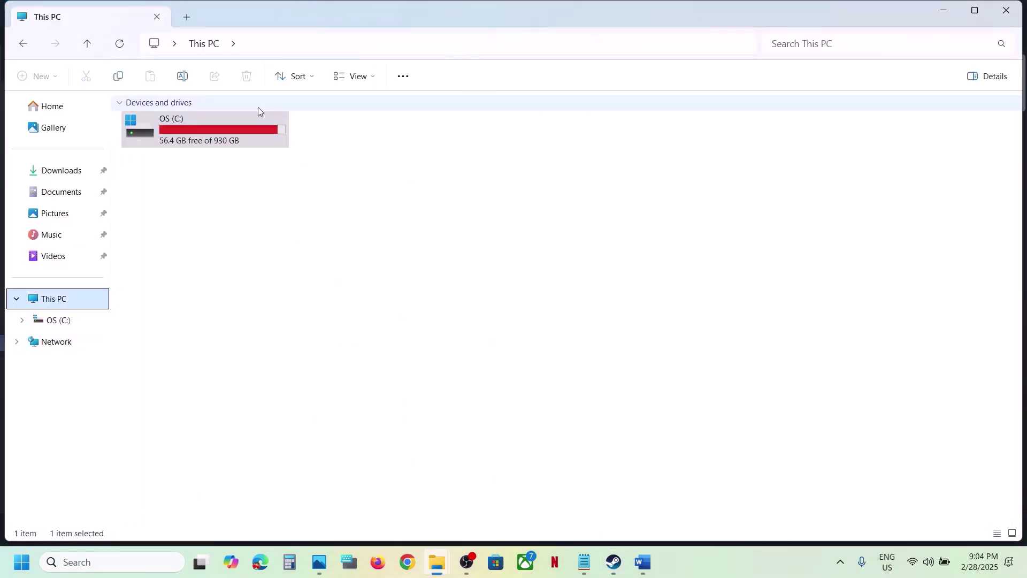
double_click(194, 131)
scroll(198, 176, down, 3)
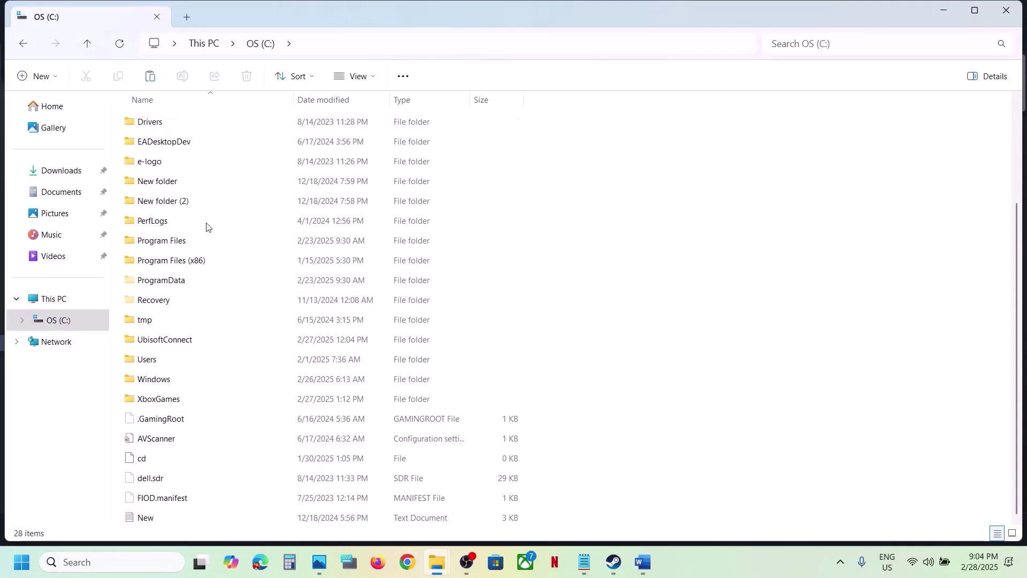
double_click(172, 261)
scroll(175, 267, down, 4)
scroll(211, 332, down, 4)
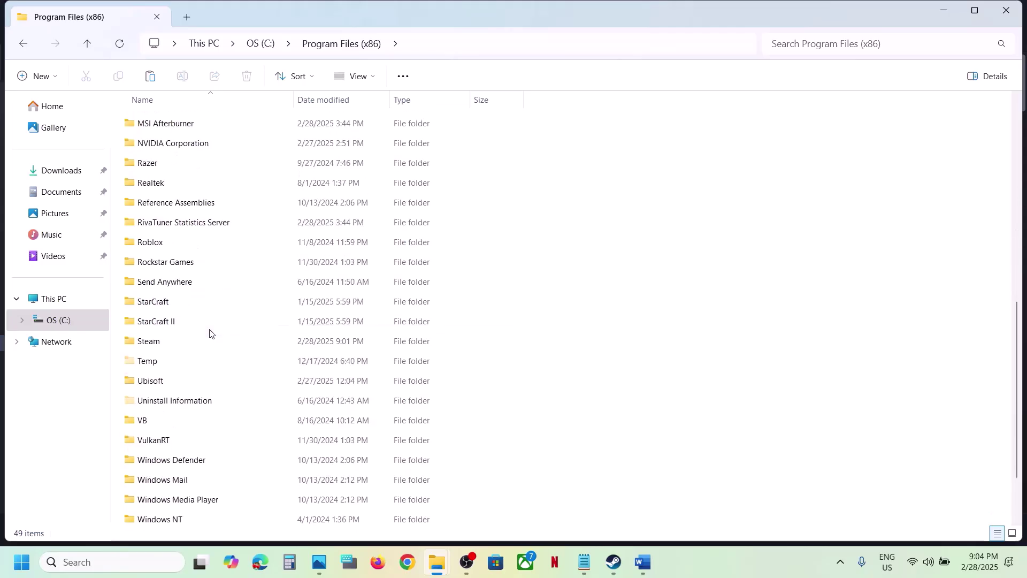
double_click(163, 347)
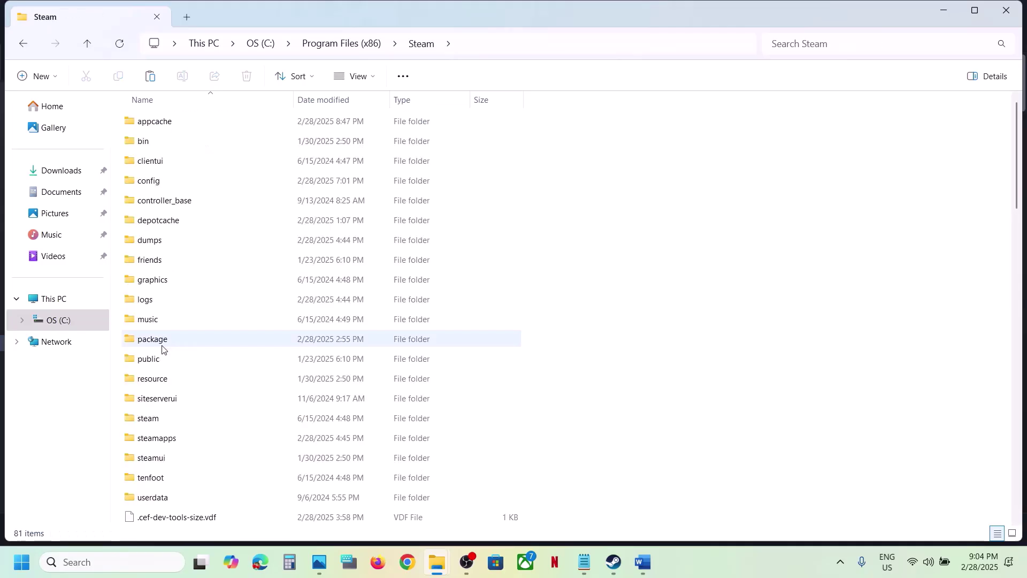
Highlight "create a backup of version.dll" in Step 8 and look for version.dll in the Steam folder.
click(643, 551)
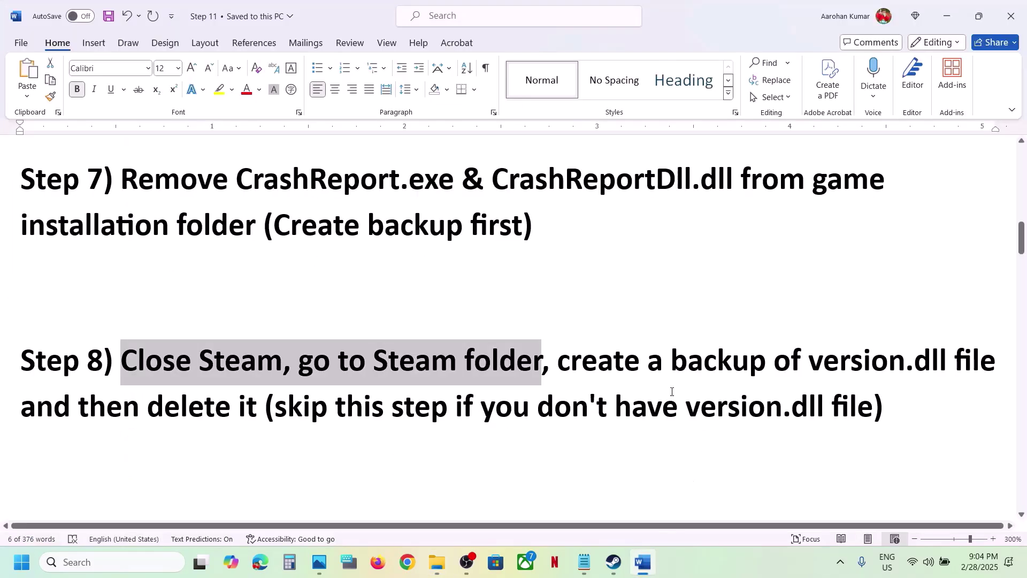
drag(583, 358, 929, 350)
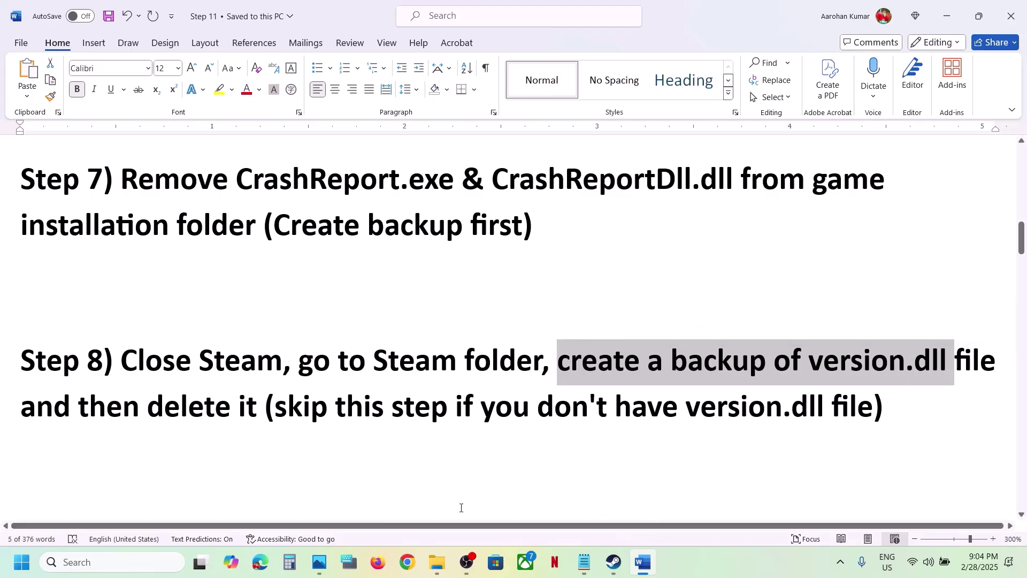
click(498, 516)
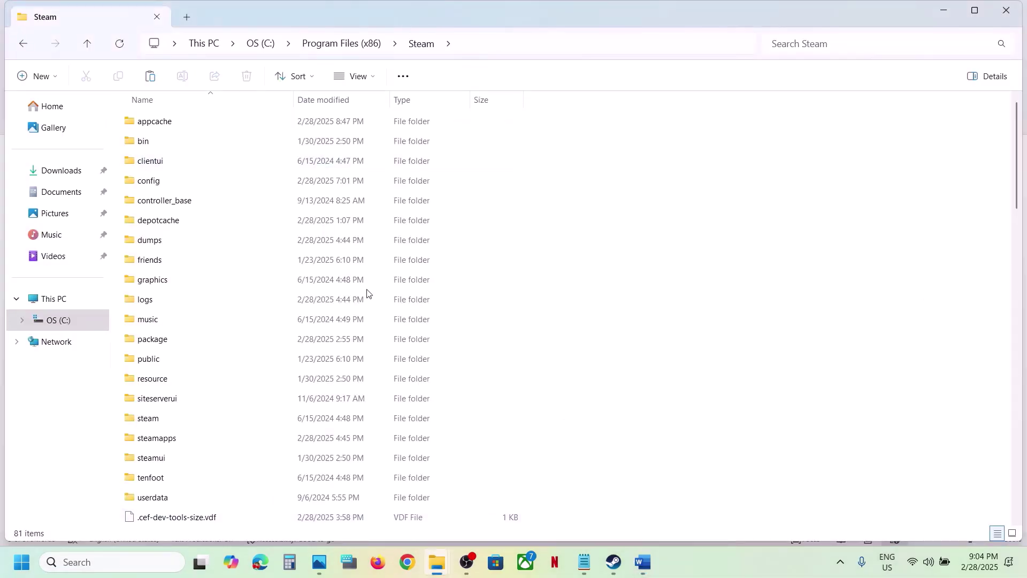
click(191, 394)
key(v)
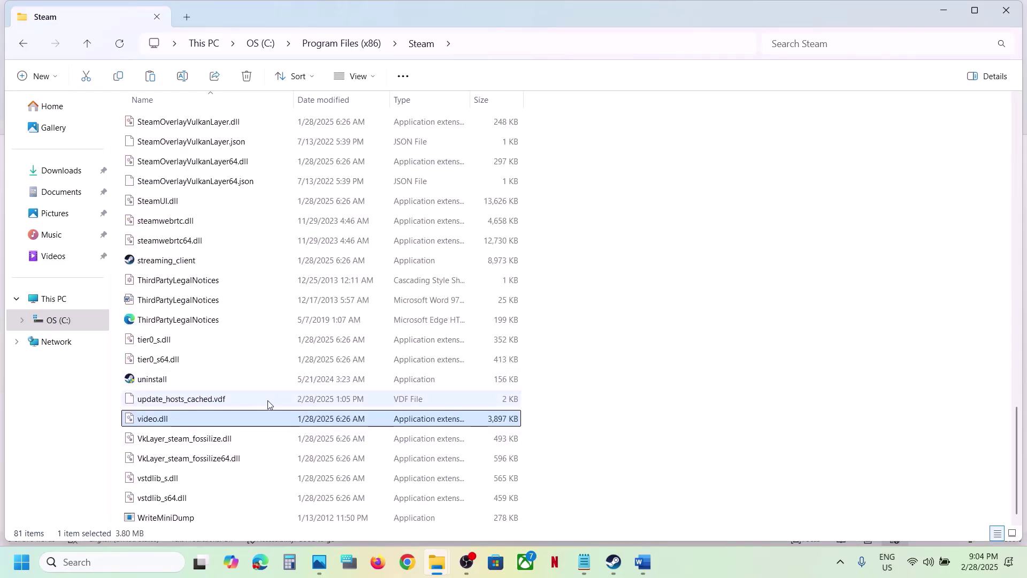
Paste version.dll into the Steam folder and copy it to the desktop as a backup.
click(695, 556)
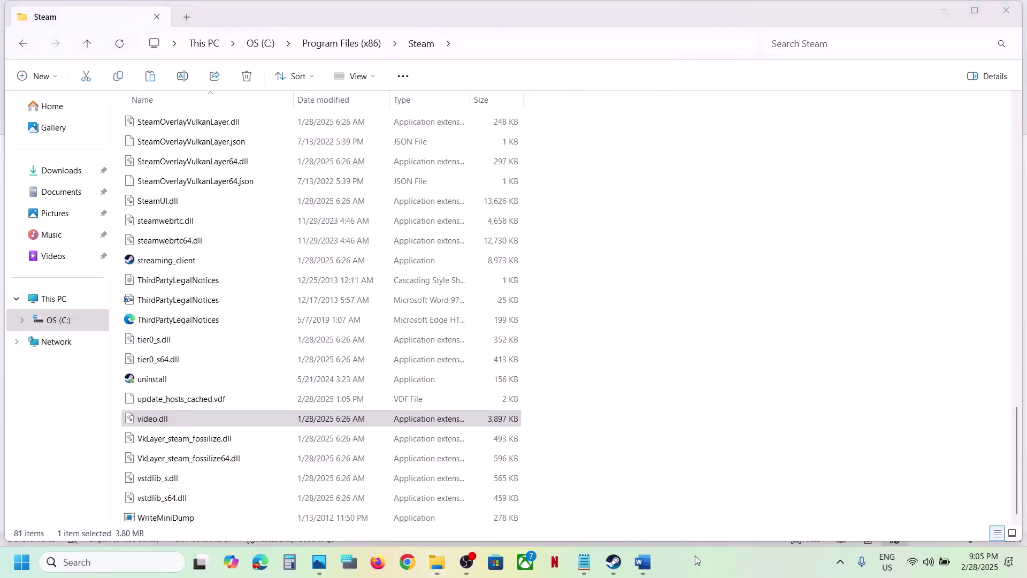
key(ctrl+v)
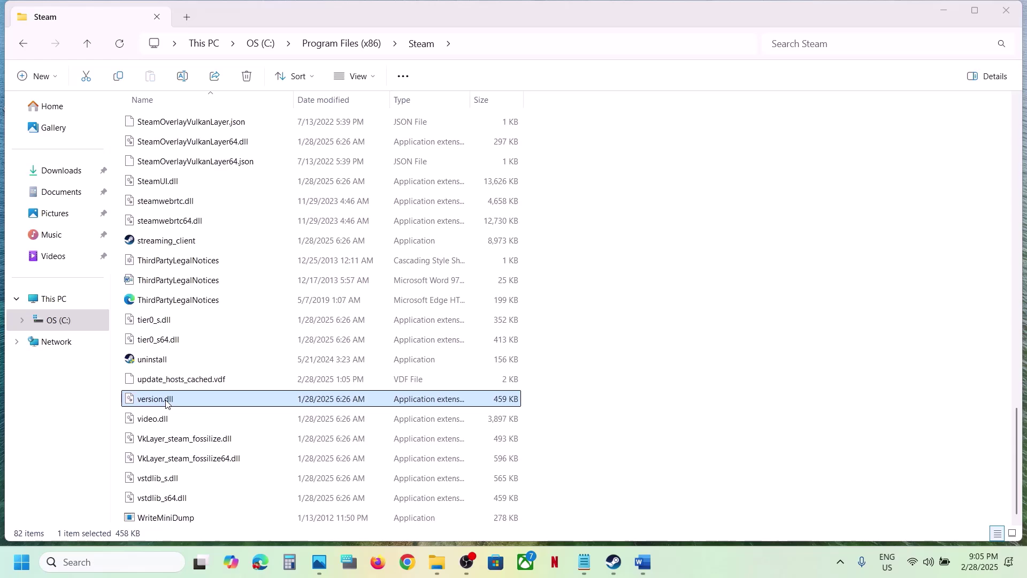
right_click(180, 403)
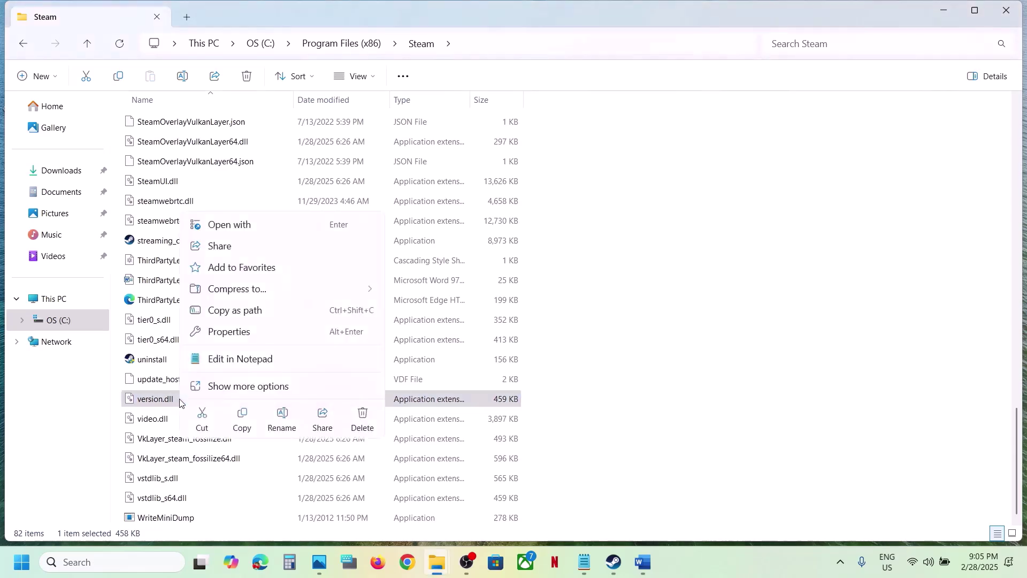
click(244, 417)
key(super+d)
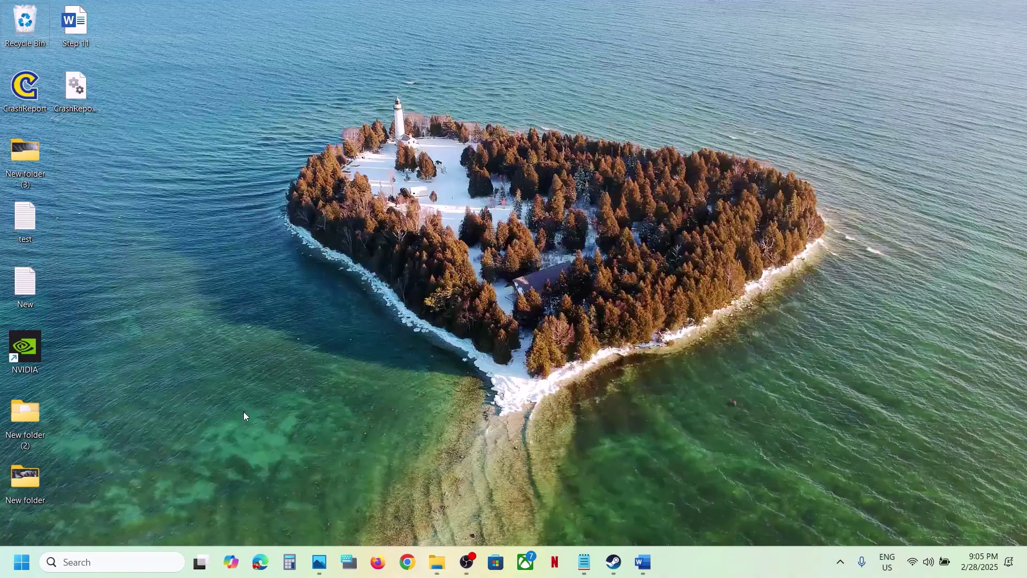
key(ctrl+v)
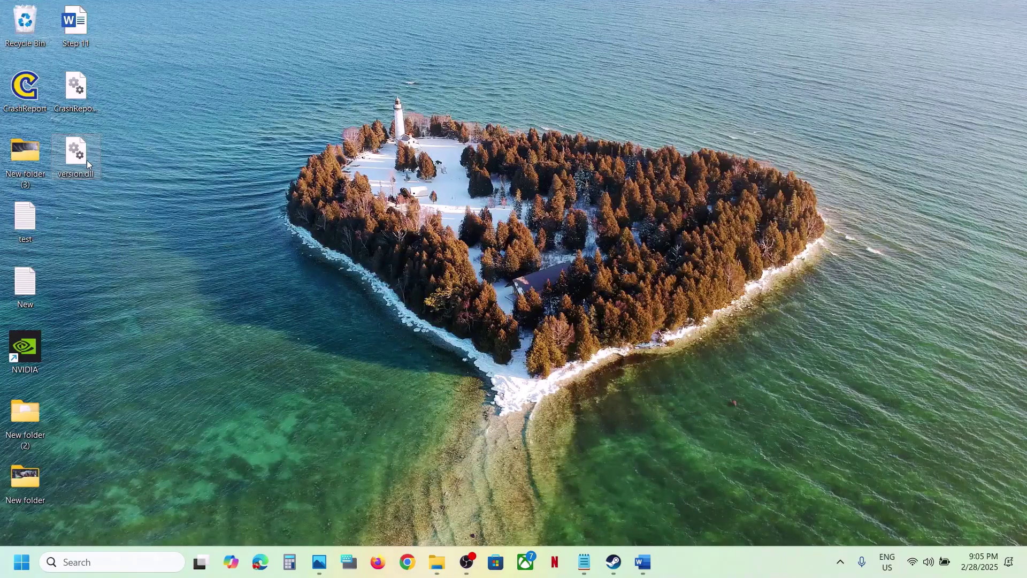
Return to the Steam folder in File Explorer and delete version.dll.
click(435, 565)
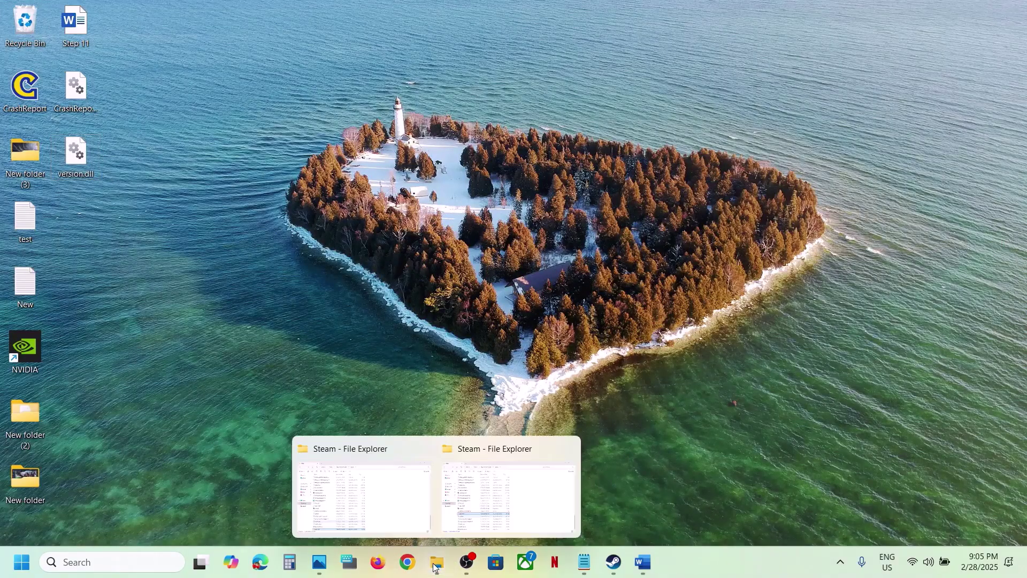
click(510, 499)
right_click(169, 404)
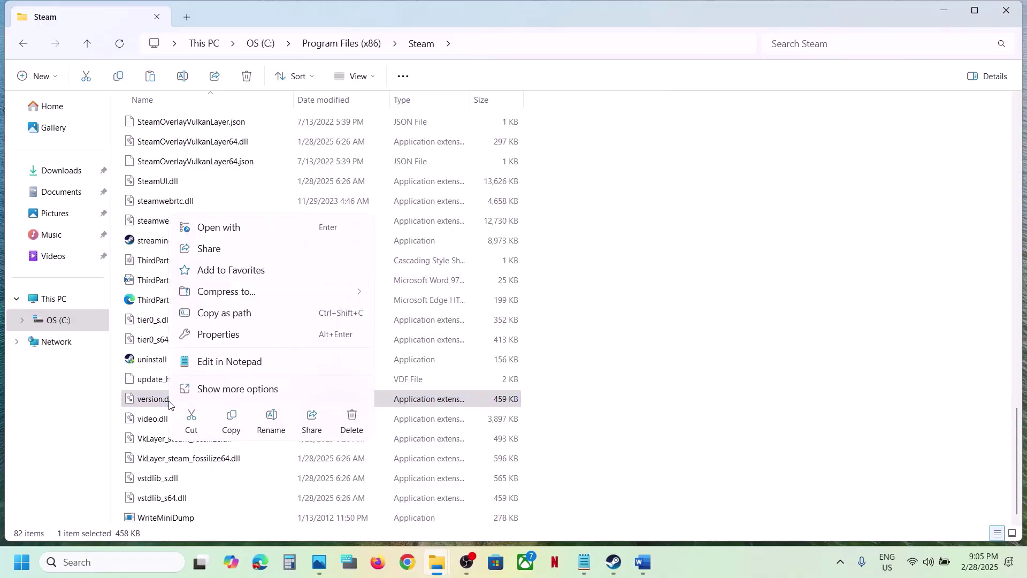
click(352, 418)
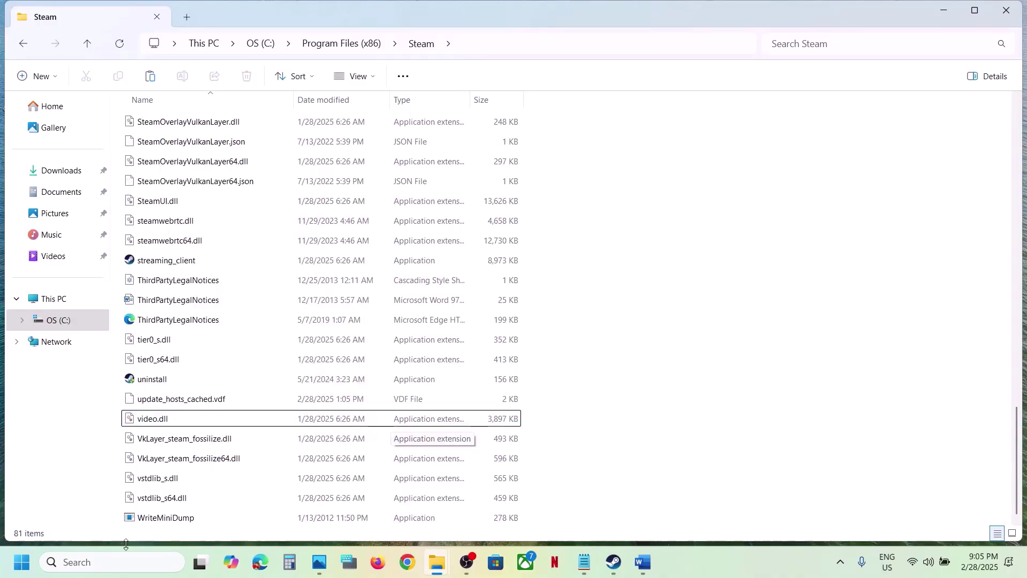
Search Windows for Steam and run the app as administrator.
click(103, 562)
text(steam)
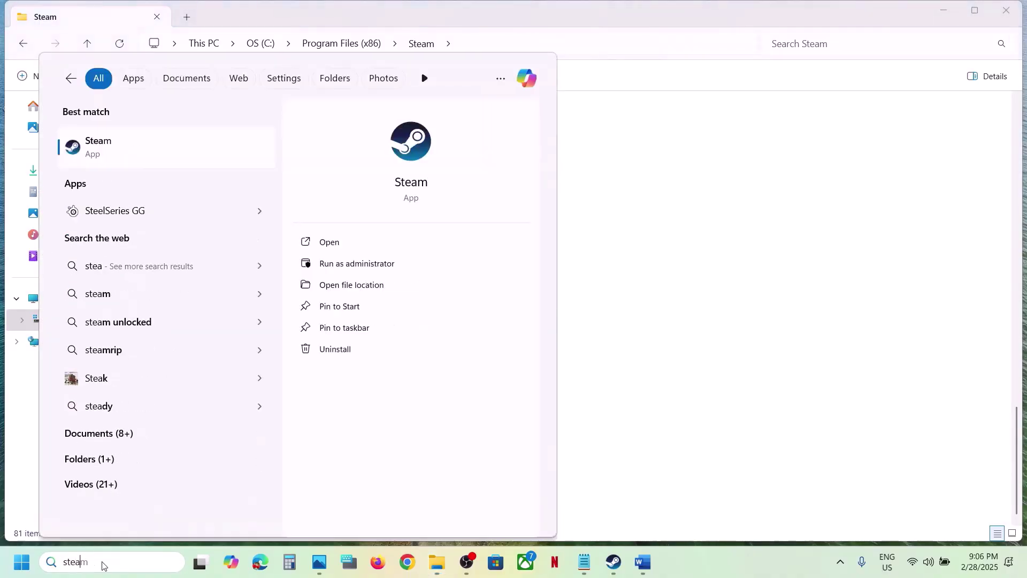
right_click(114, 151)
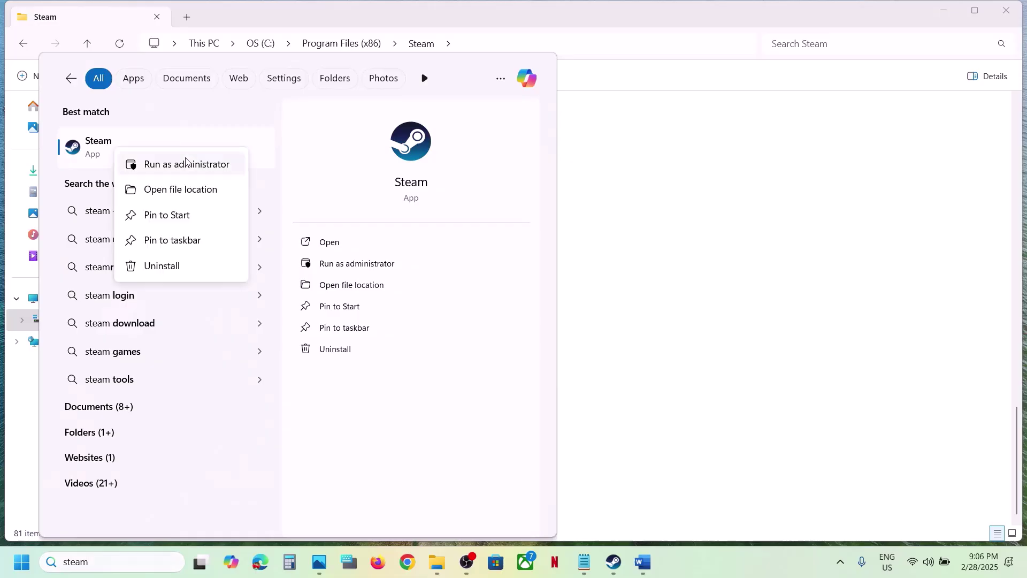
click(213, 165)
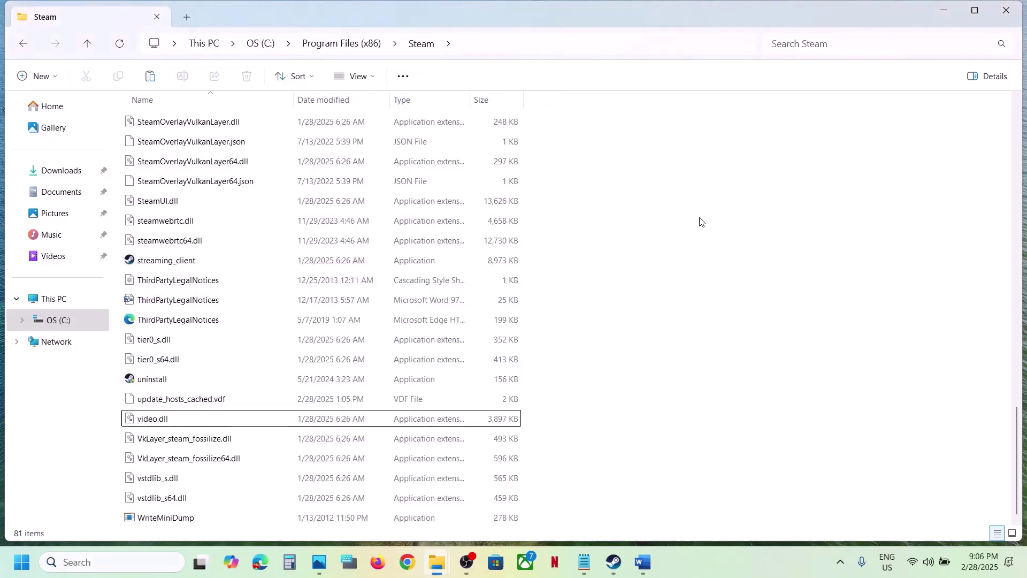
Switch to the Word troubleshooting document and highlight "Clear download cache" in Step 9.
click(614, 568)
click(643, 561)
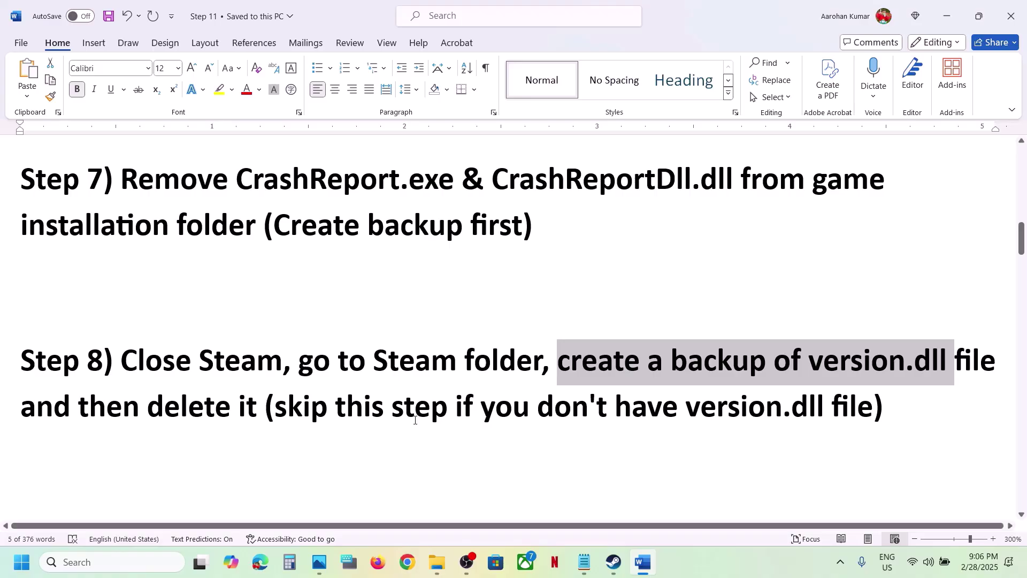
scroll(415, 420, down, 3)
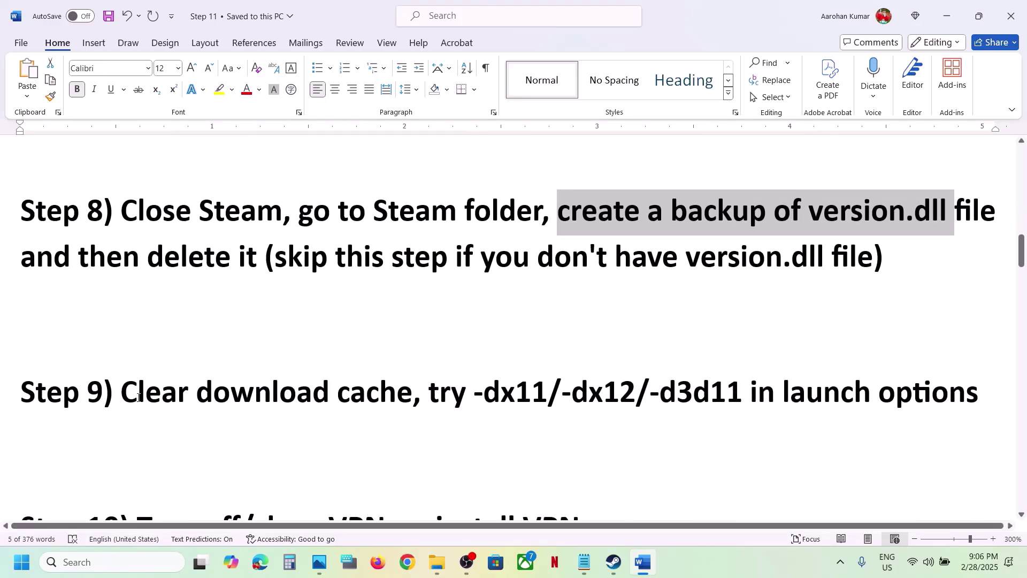
drag(139, 397, 413, 399)
In Steam's Downloads settings, start clearing the download cache, then dismiss the confirmation and close the settings.
click(621, 570)
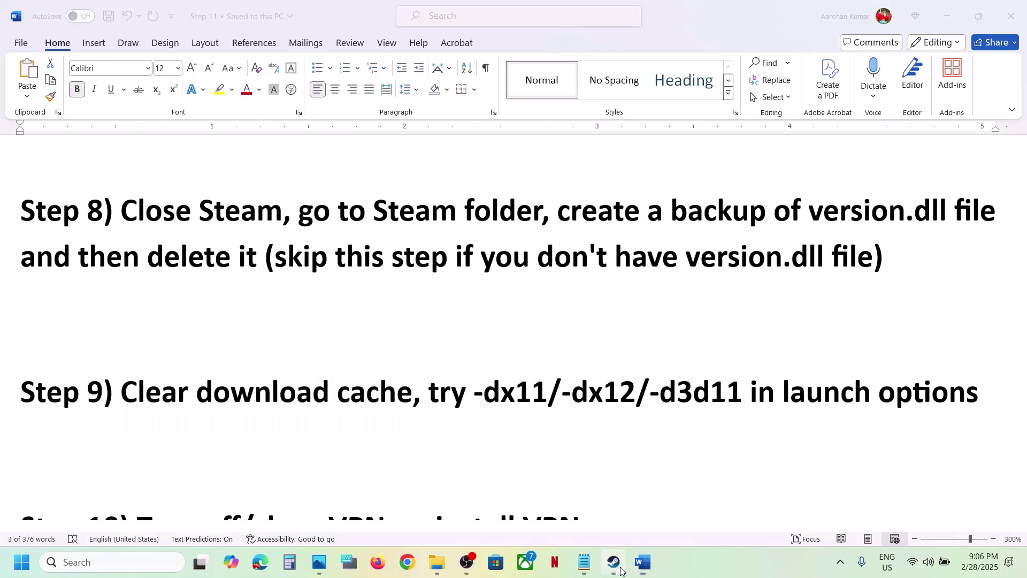
right_click(101, 345)
mouse_move(182, 423)
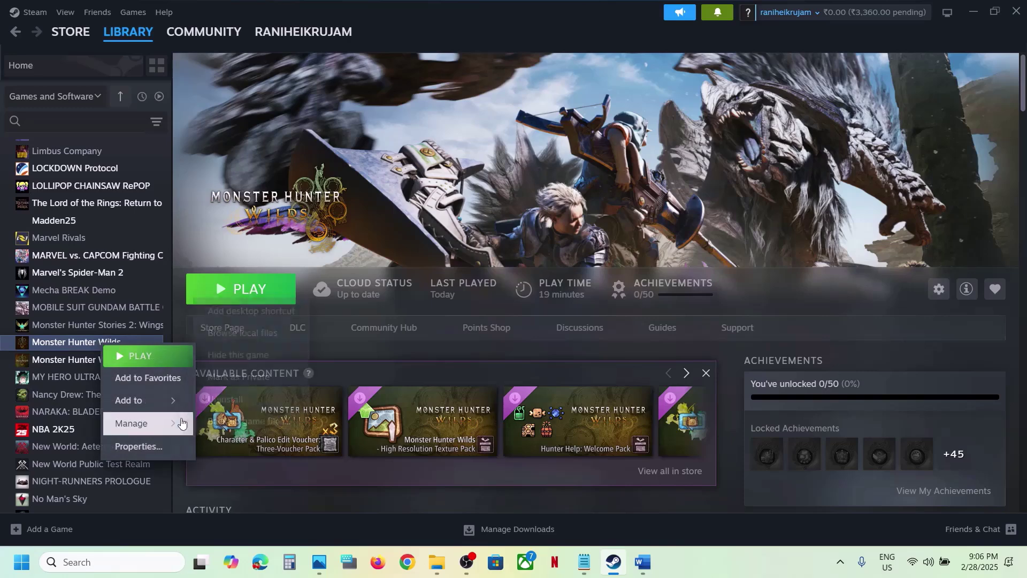
click(35, 15)
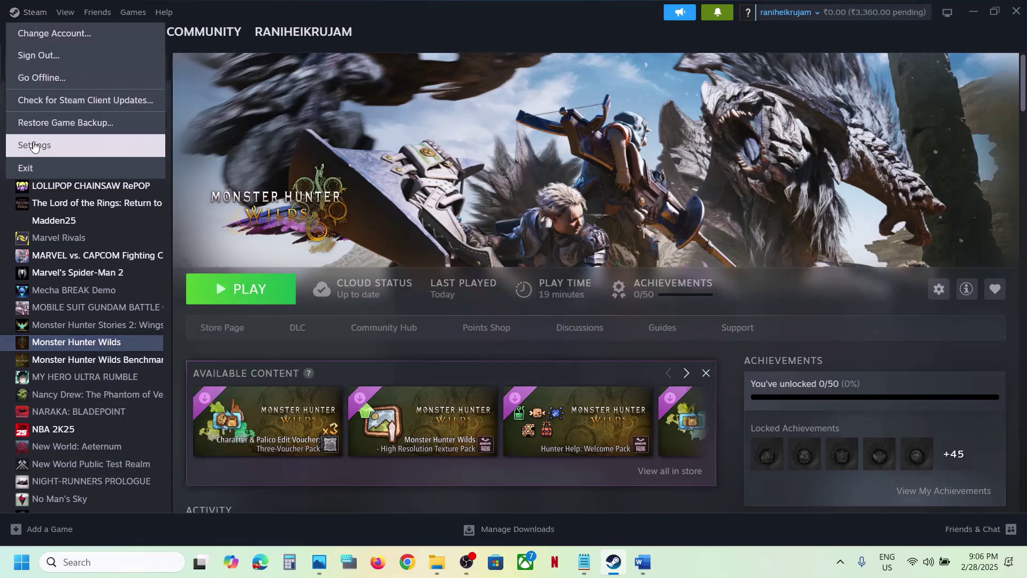
click(43, 142)
click(298, 284)
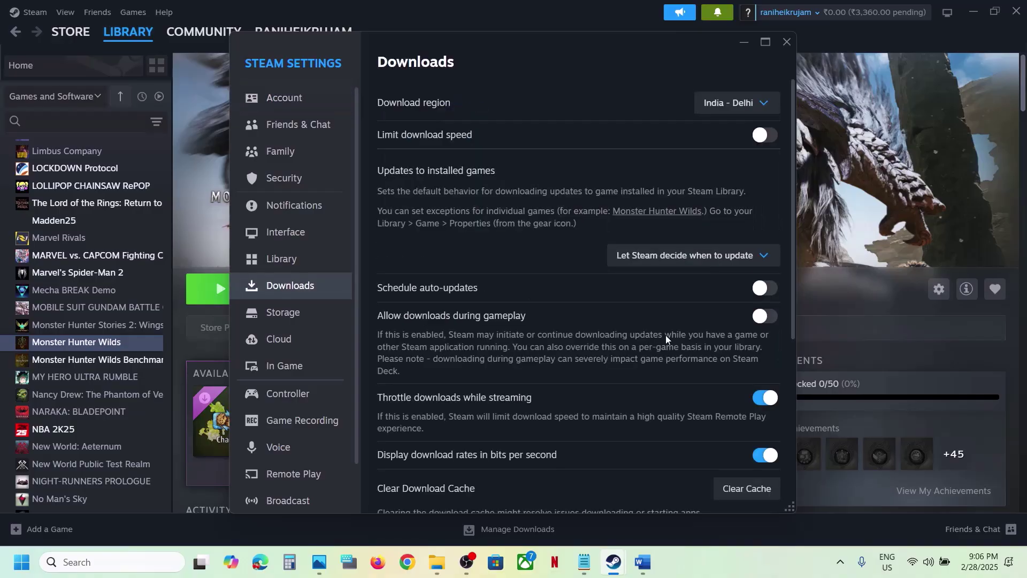
scroll(666, 335, down, 5)
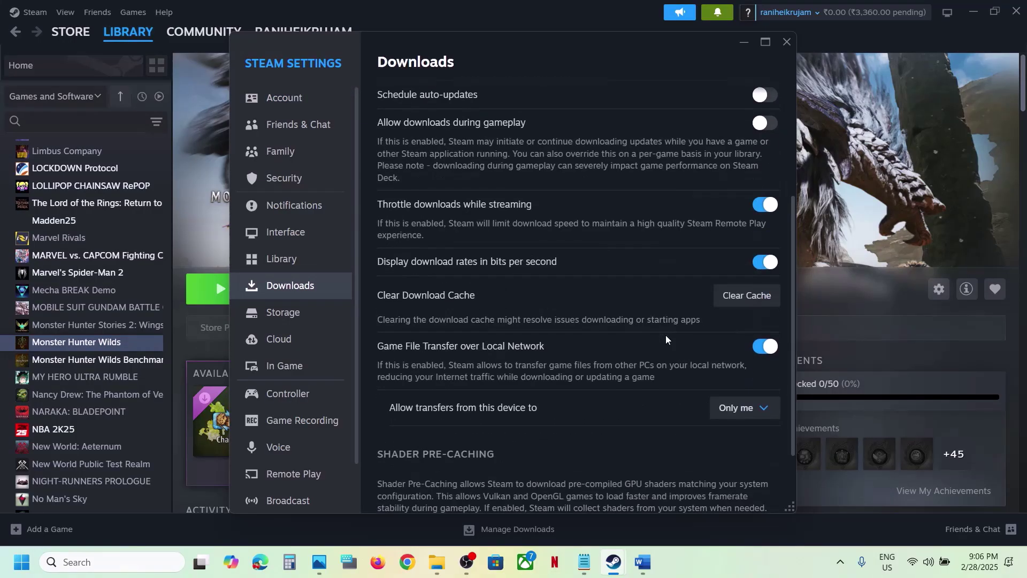
click(759, 298)
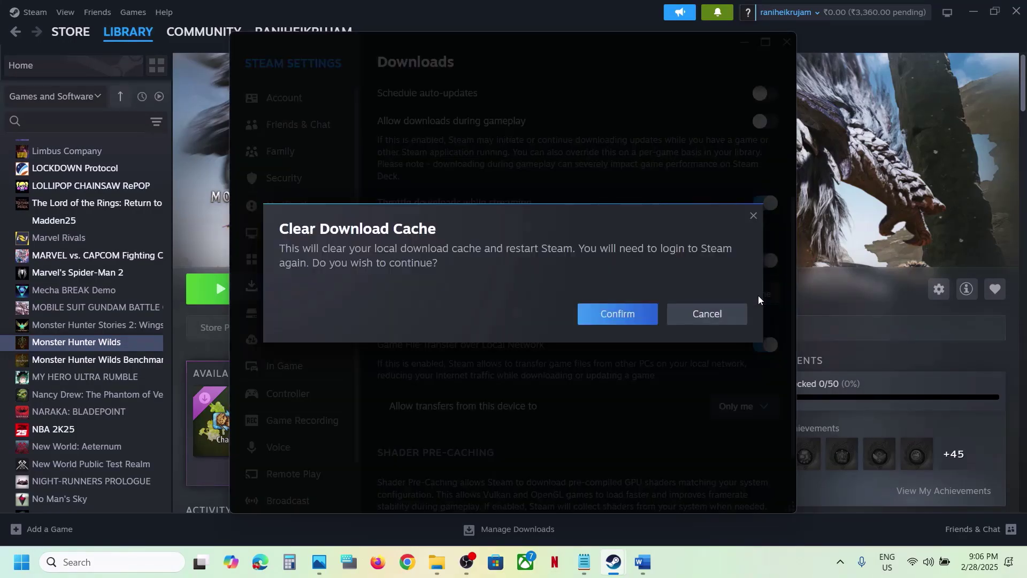
click(753, 216)
click(789, 42)
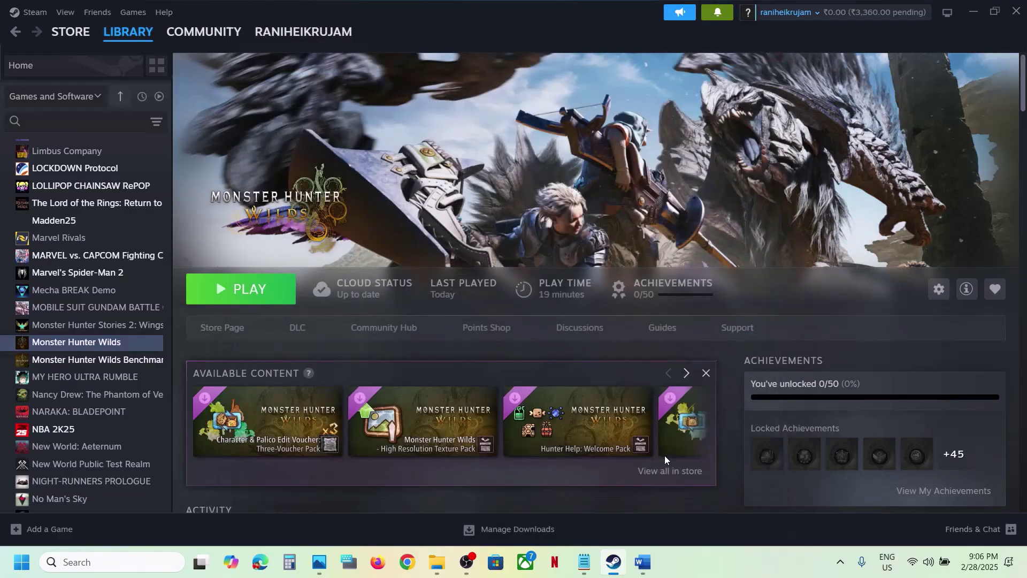
Return to the Word document and highlight "Turn off/close VPN" and "uninstall VPN" in Step 10.
click(652, 565)
scroll(294, 353, down, 3)
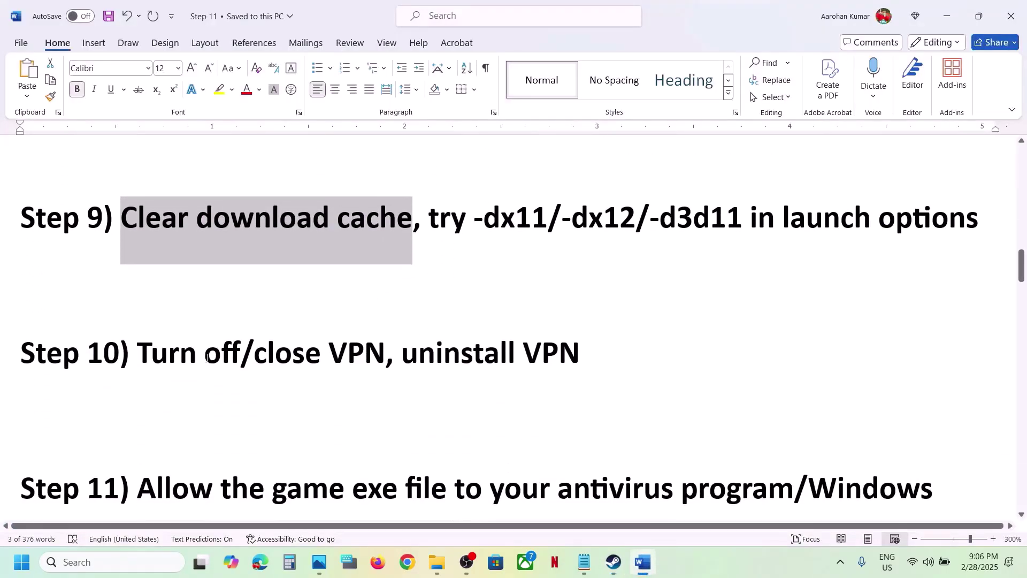
scroll(207, 358, up, 1)
drag(150, 400, 363, 385)
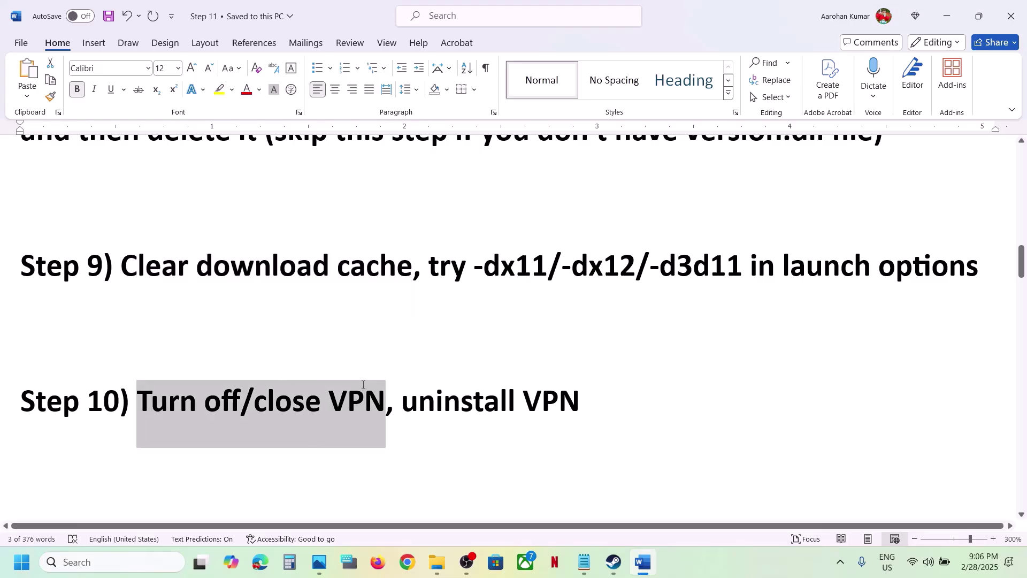
drag(402, 401, 560, 403)
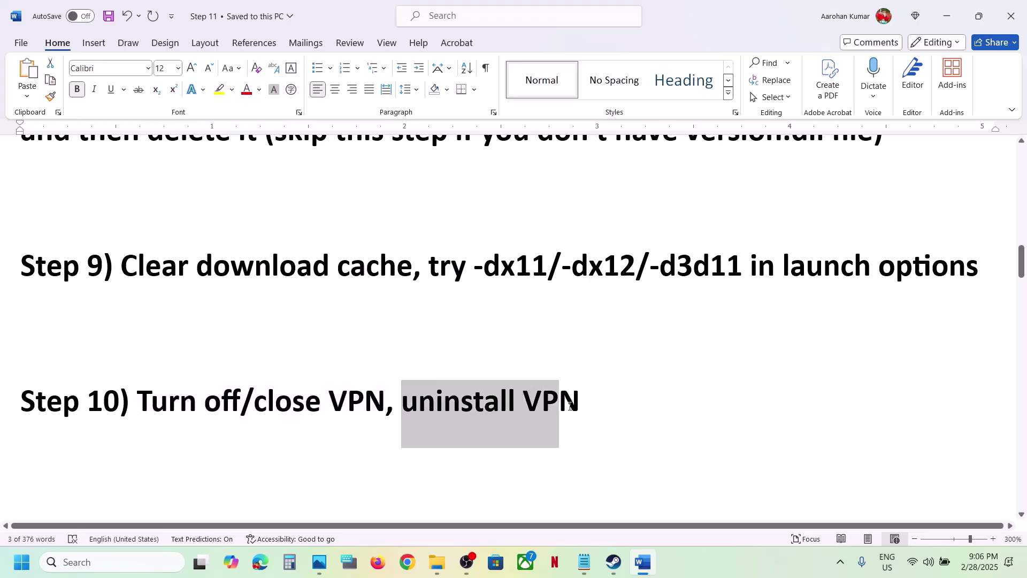
click(222, 415)
Highlight the Step 11 instruction about allowing the game exe file in the antivirus program, Windows Security and Firewall.
scroll(223, 415, down, 3)
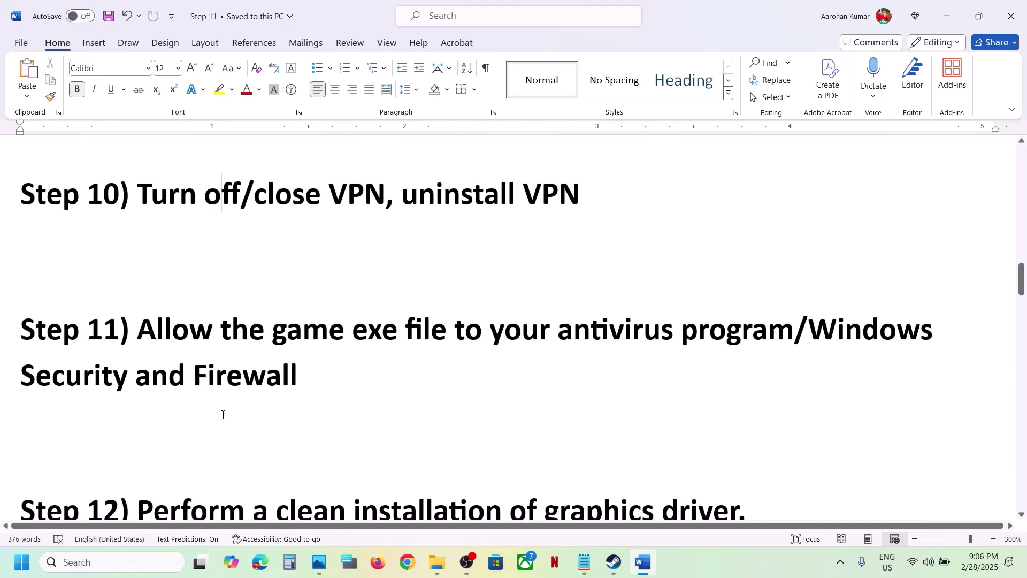
scroll(222, 415, up, 1)
drag(146, 356, 346, 400)
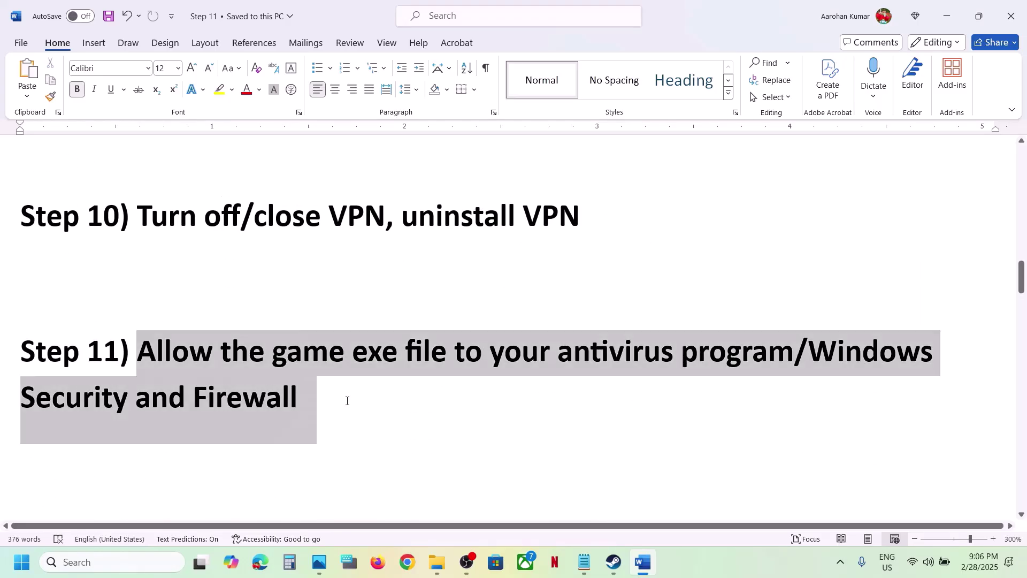
click(346, 405)
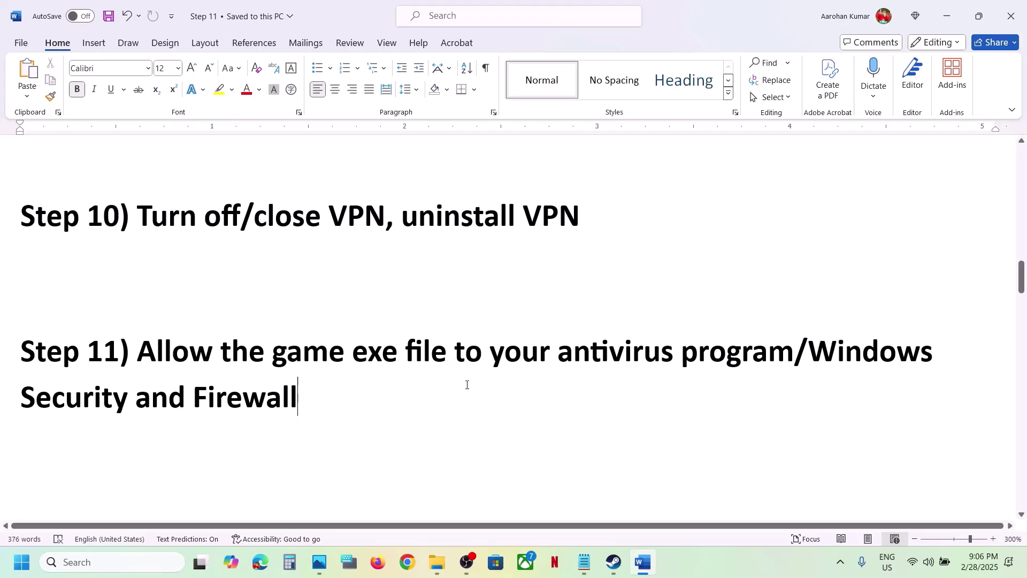
Open Windows Security's ransomware protection and show the apps allowed through Controlled folder access.
key(super+i)
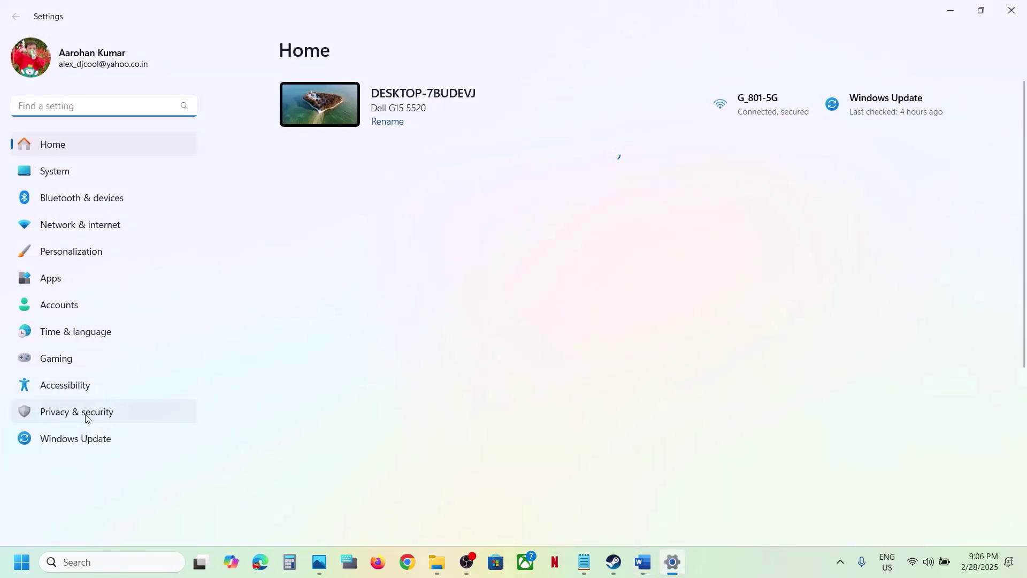
click(87, 418)
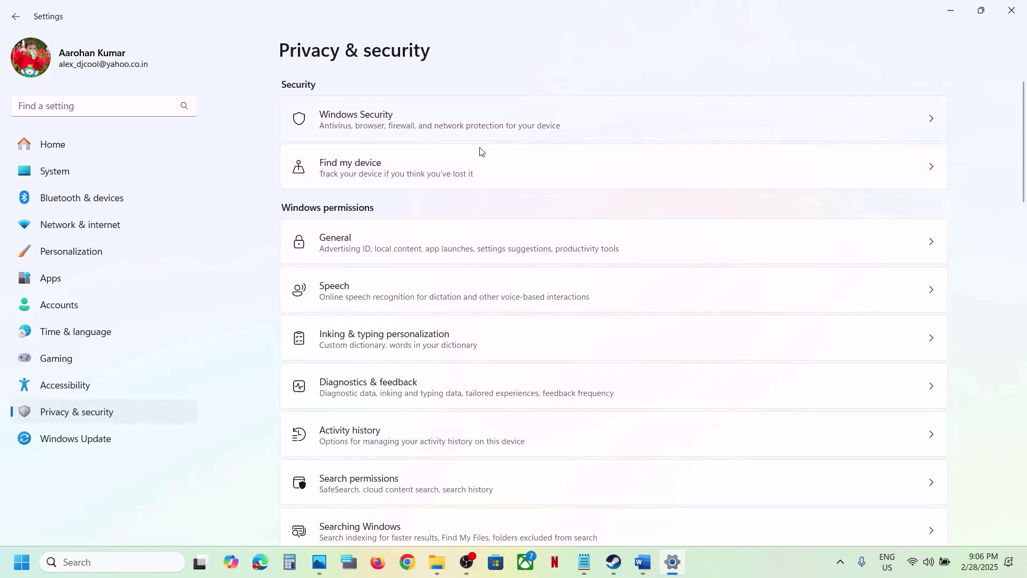
key(Return)
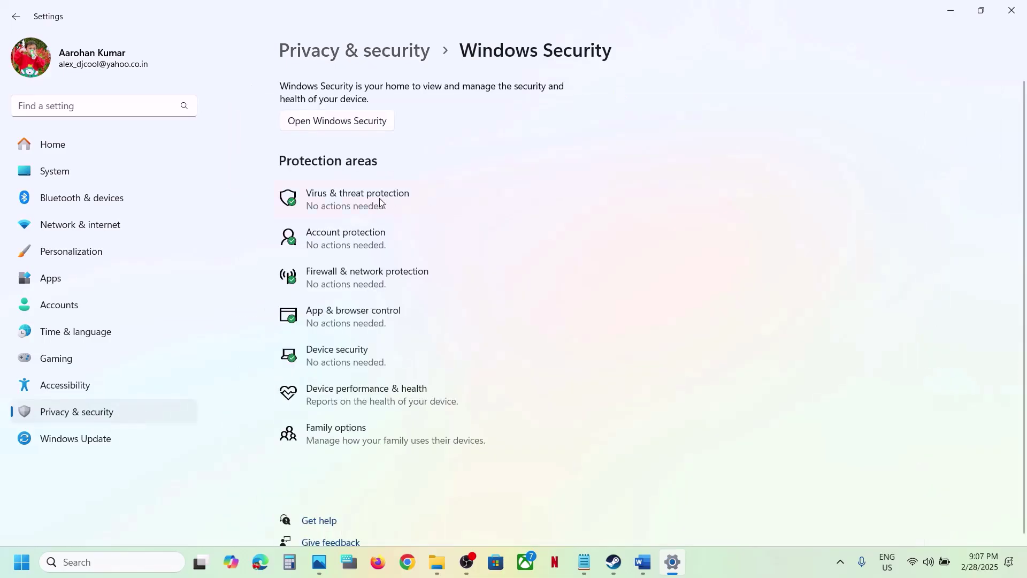
click(390, 202)
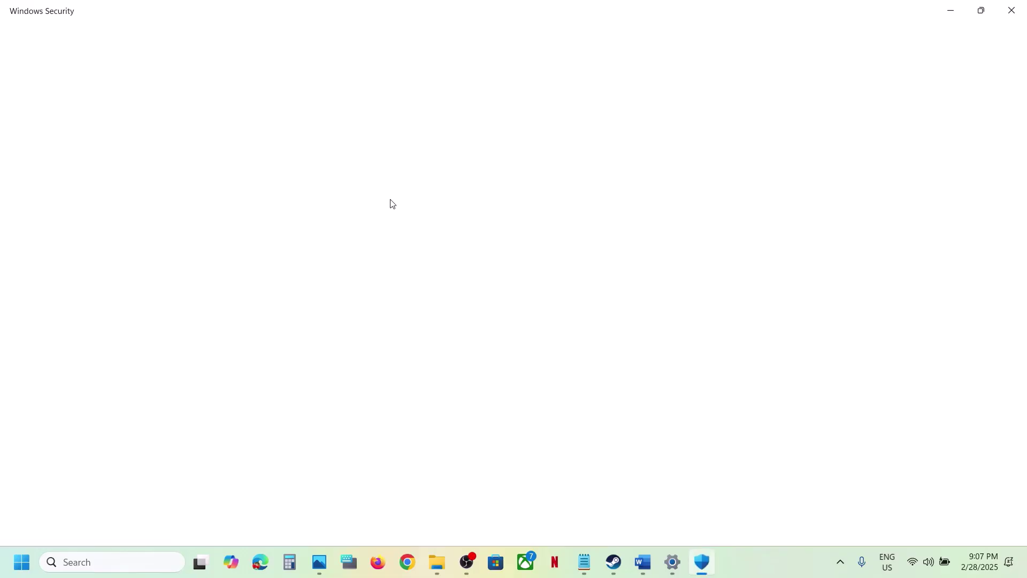
scroll(390, 202, down, 3)
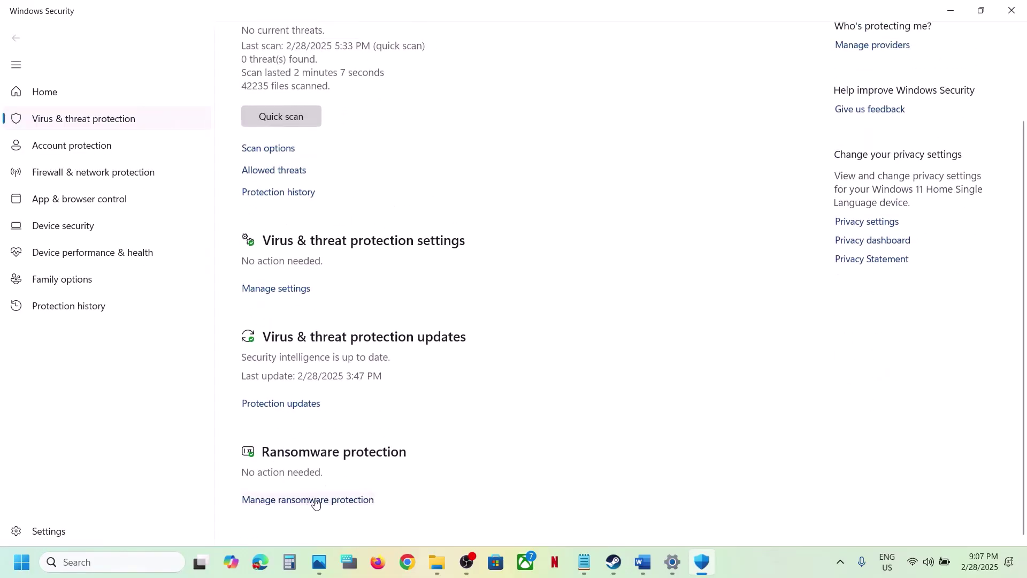
click(315, 501)
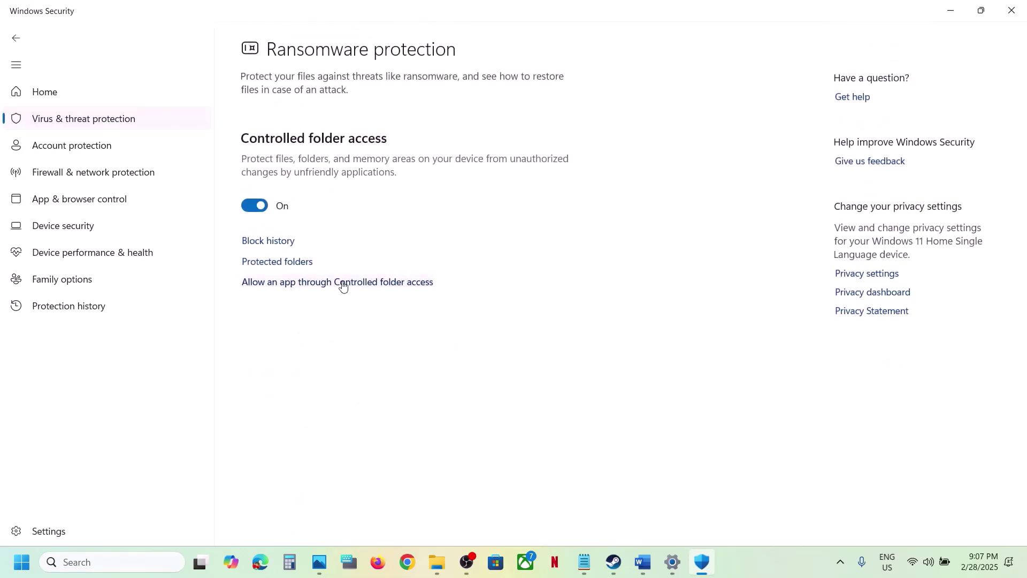
click(331, 284)
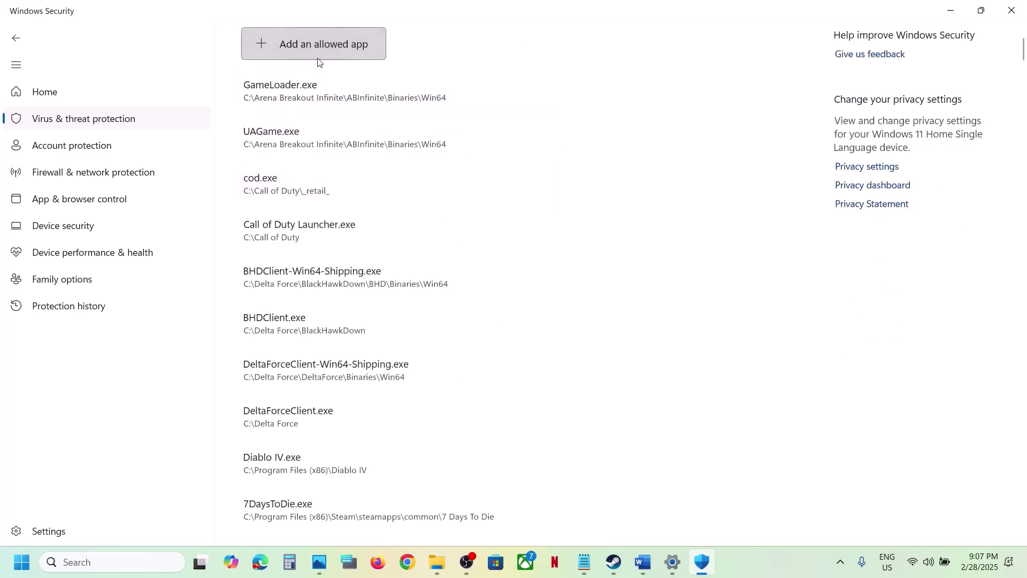
Add the MonsterHunterWilds application from its Steam game folder as an app allowed through Controlled folder access.
click(318, 62)
click(319, 95)
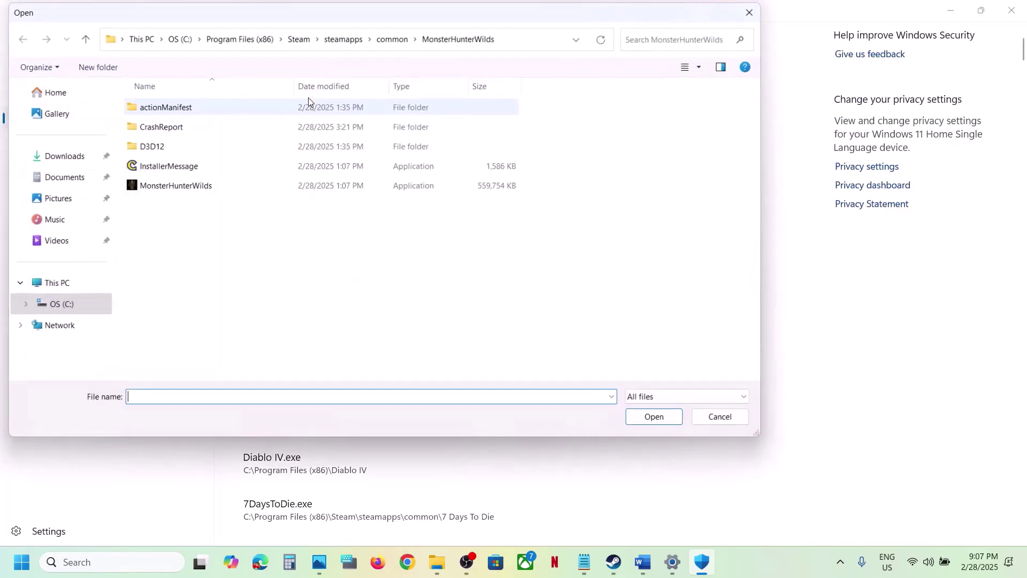
click(516, 40)
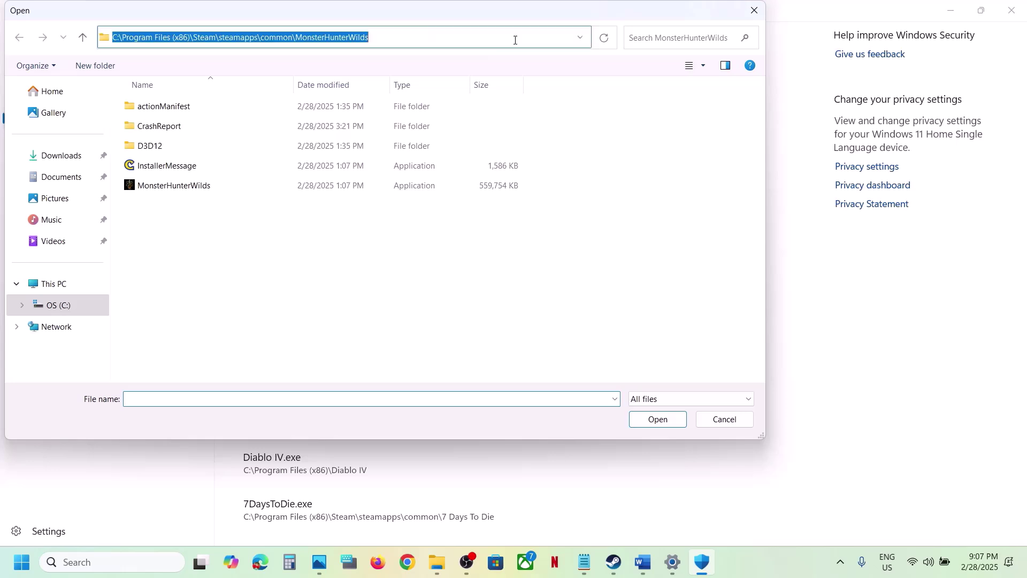
click(185, 187)
click(657, 419)
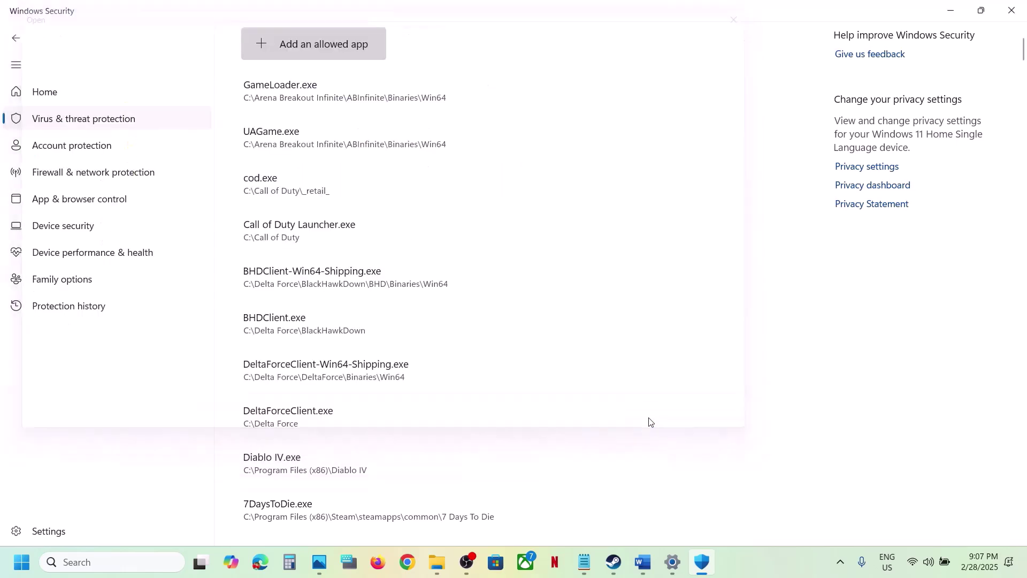
Search Windows for Control Panel and open the Windows Defender Firewall list of allowed apps.
click(140, 562)
text(control)
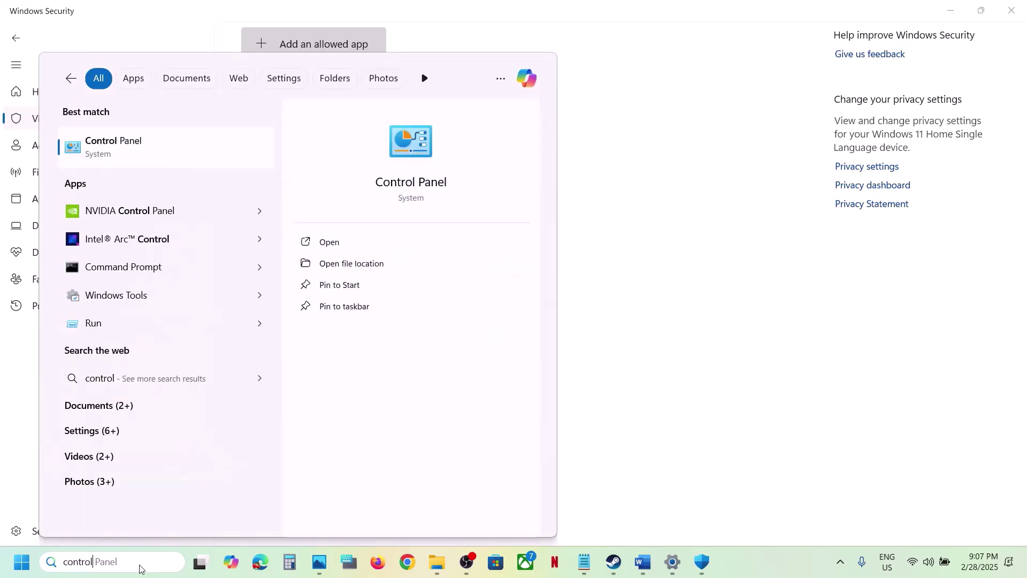
key(Return)
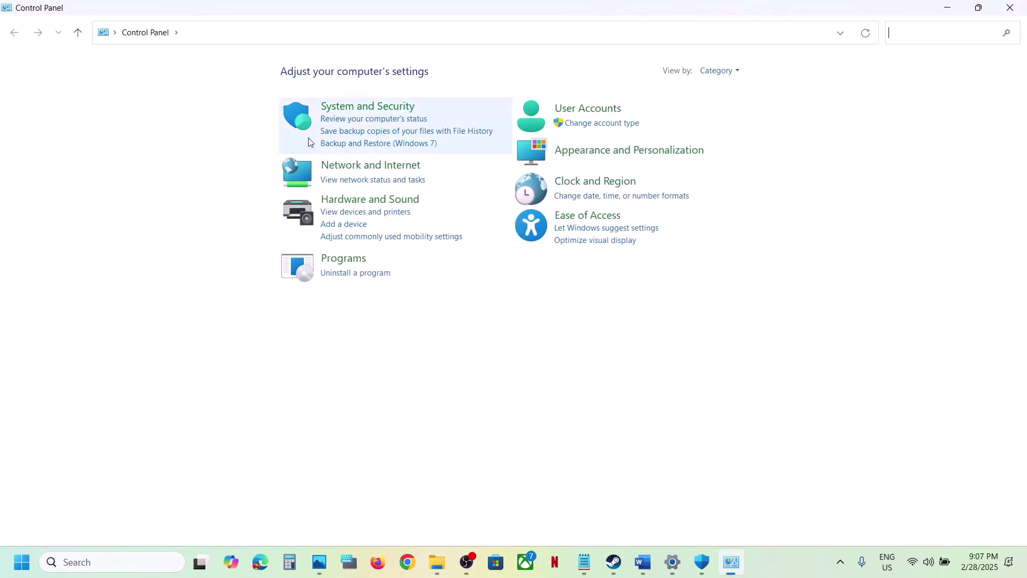
click(347, 110)
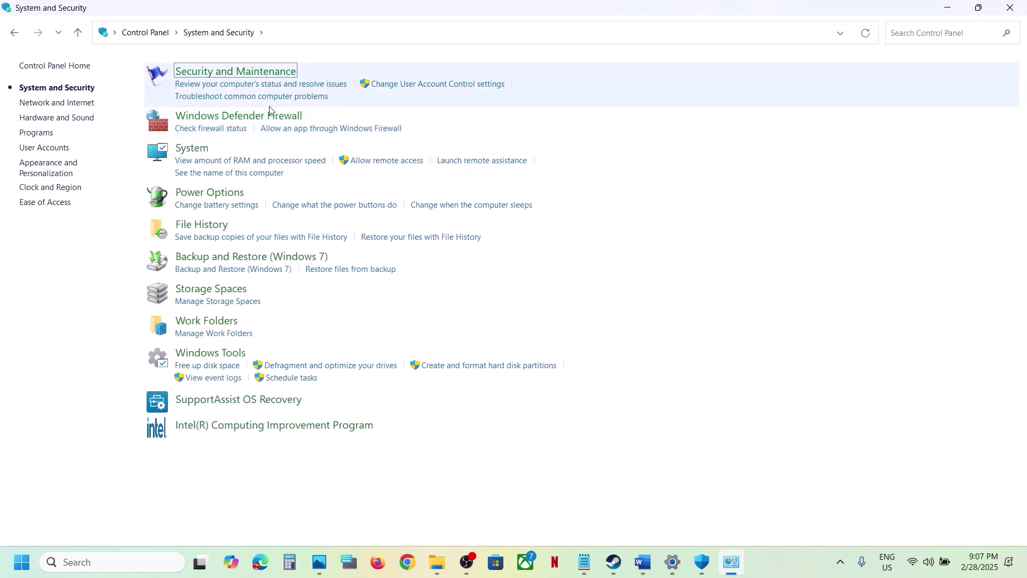
click(251, 118)
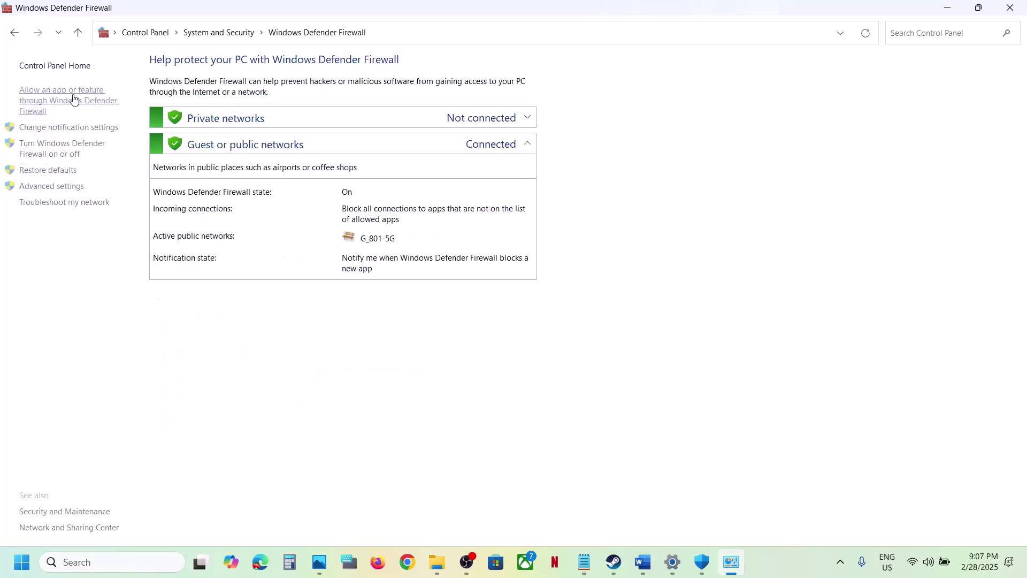
click(81, 103)
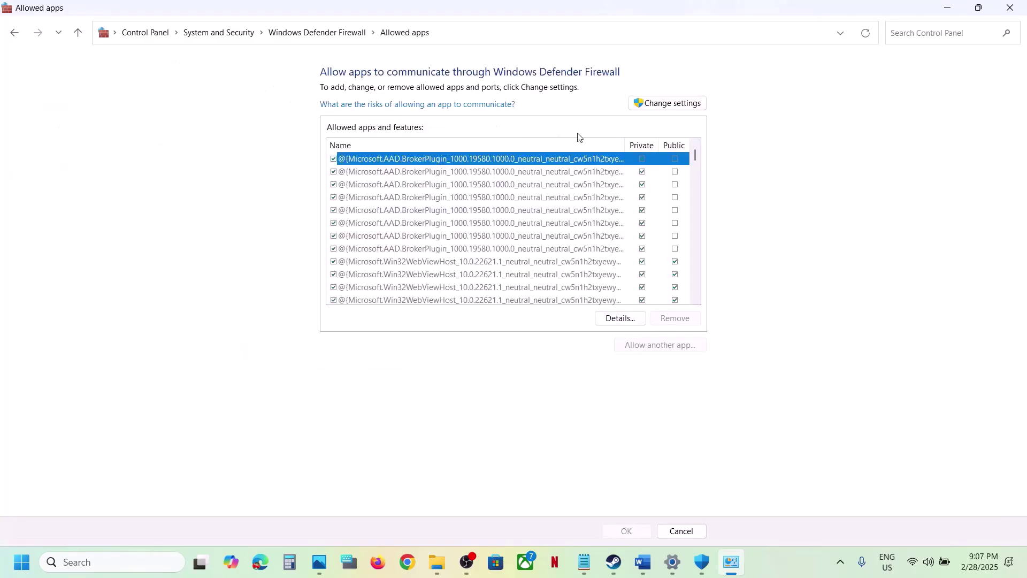
Try to add the MonsterHunterWilds application to the apps allowed through Windows Defender Firewall.
click(675, 104)
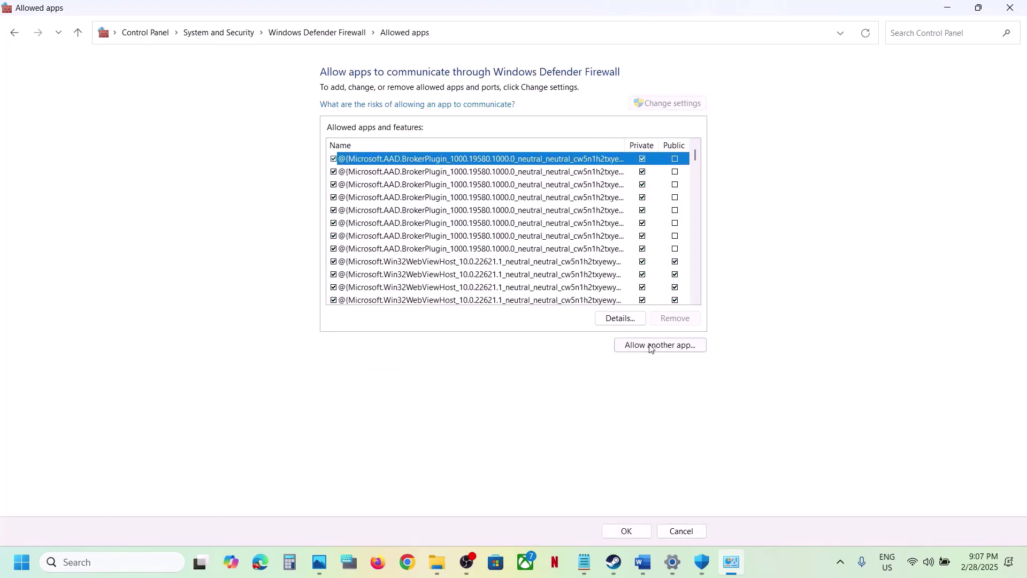
click(649, 345)
click(603, 343)
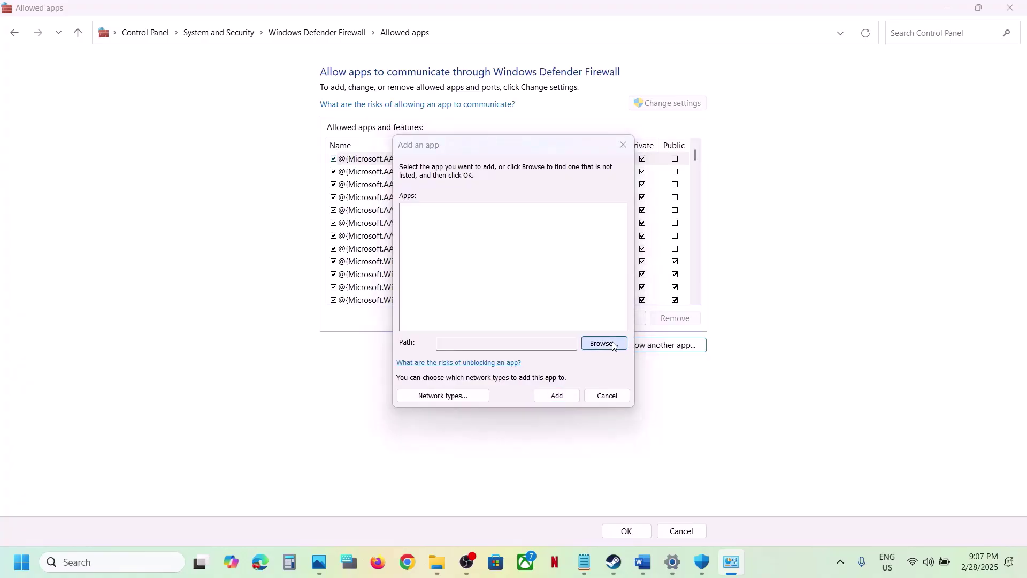
click(567, 309)
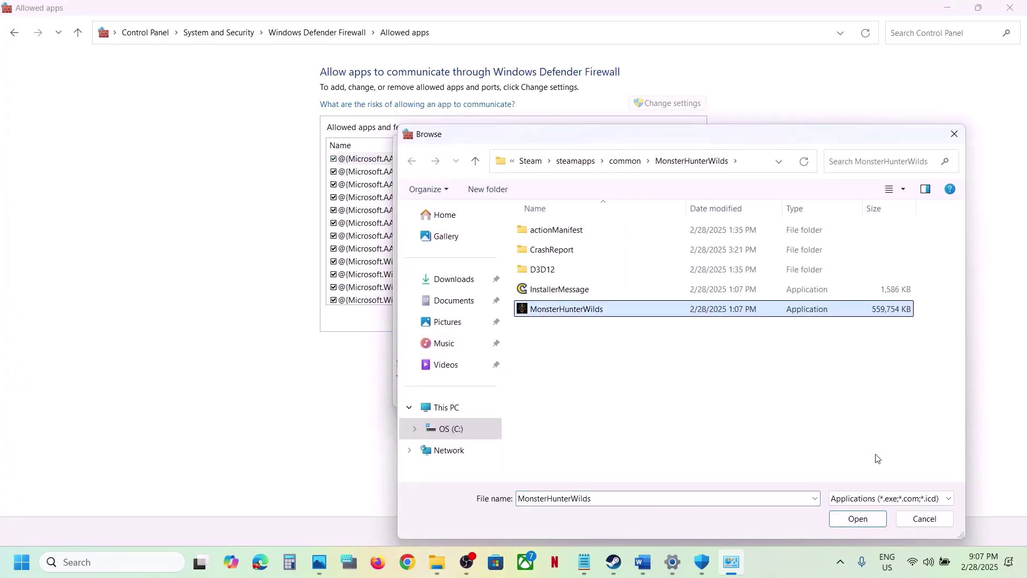
click(860, 520)
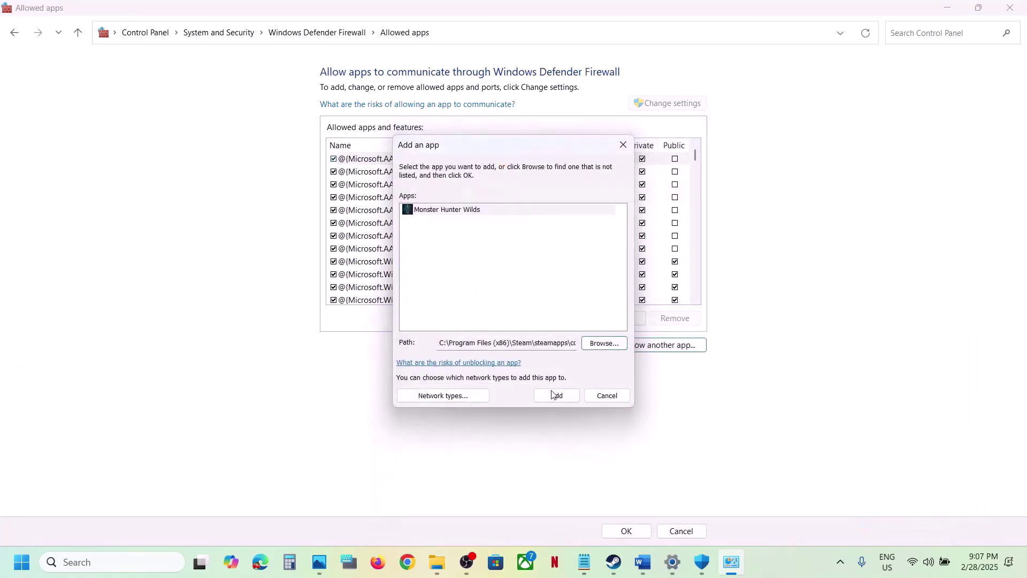
click(555, 396)
click(610, 328)
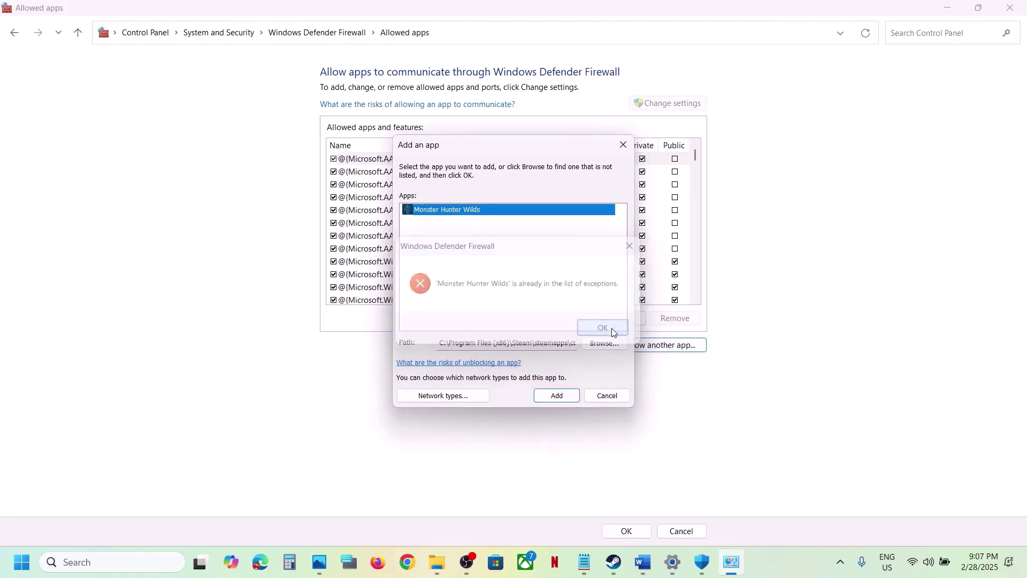
Close the add-app dialog and locate the Monster Hunter Wilds entry in the firewall's allowed apps and features list.
click(624, 144)
click(480, 262)
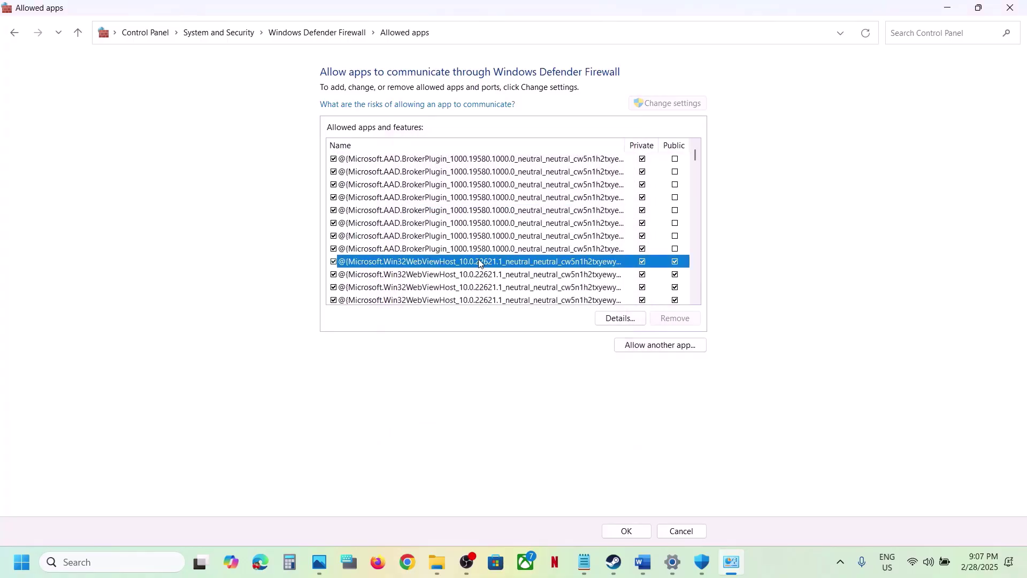
key(m)
key(m)
key(m)
key(m)
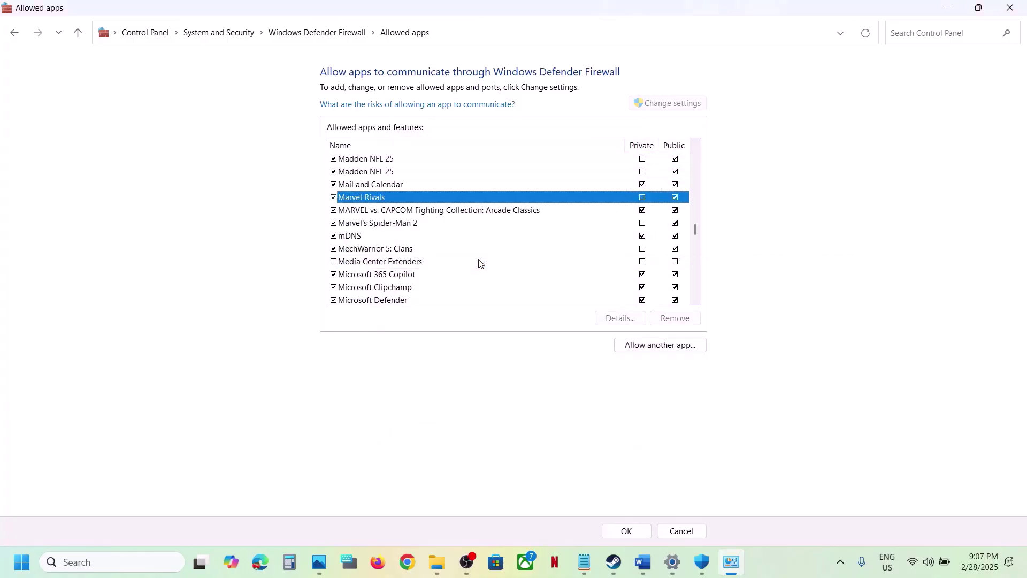
key(m)
key(m)
key(m)
key(m)
key(m)
key(m)
key(m)
key(m)
key(m)
key(m)
key(m)
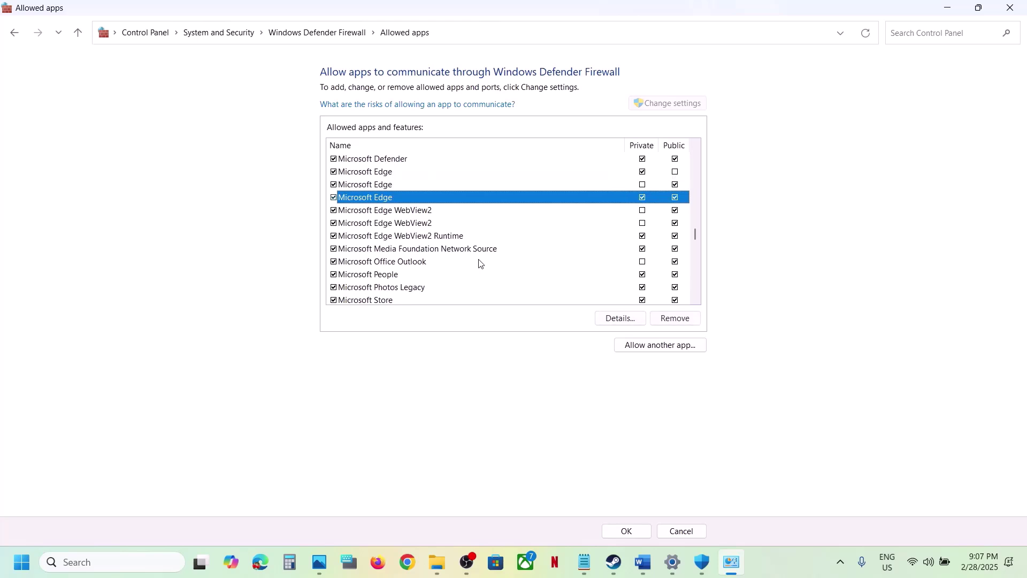
key(m)
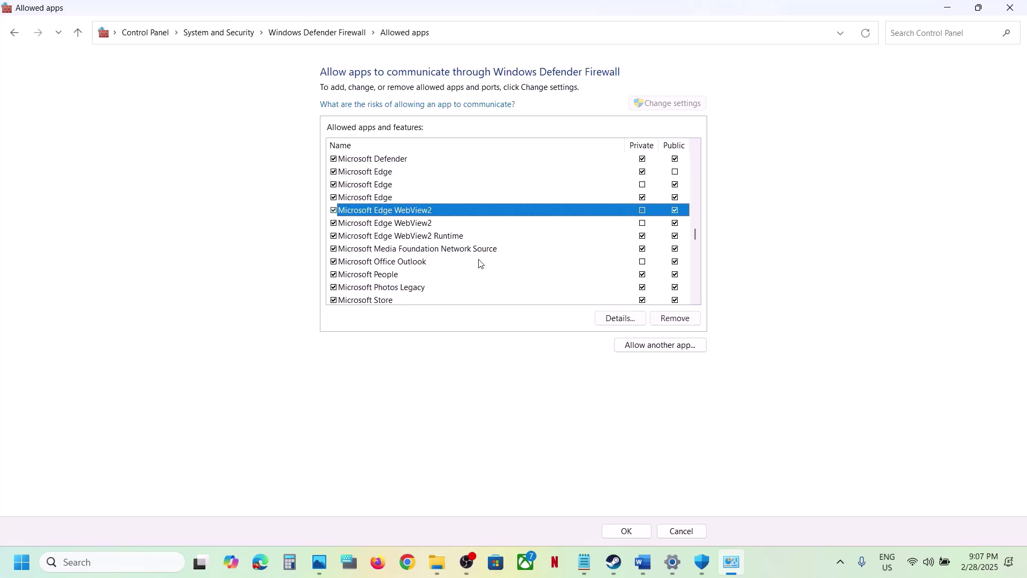
click(696, 300)
click(696, 300)
click(696, 300)
click(696, 300)
click(696, 301)
click(696, 301)
click(696, 300)
click(696, 301)
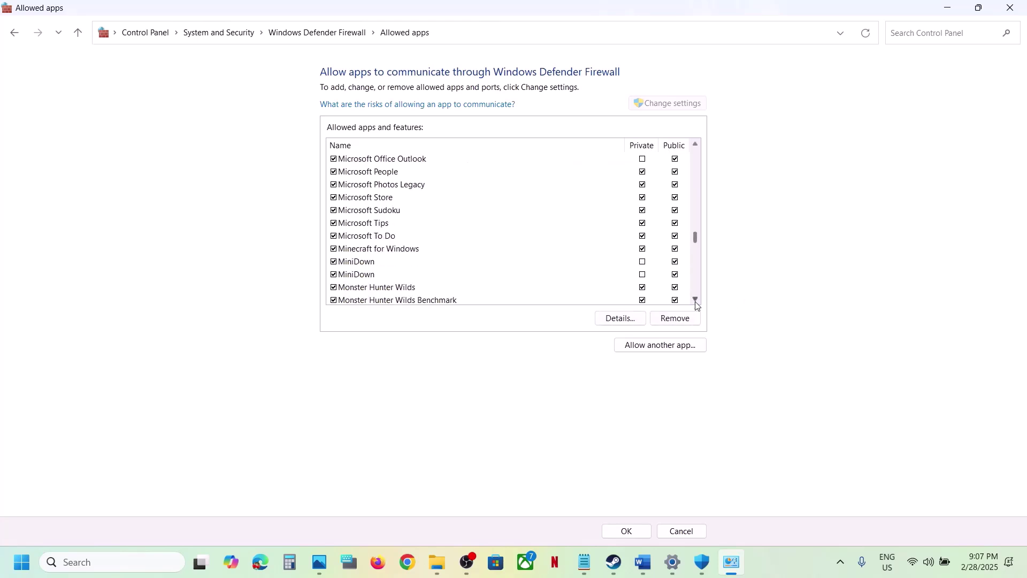
click(696, 300)
click(696, 300)
click(386, 262)
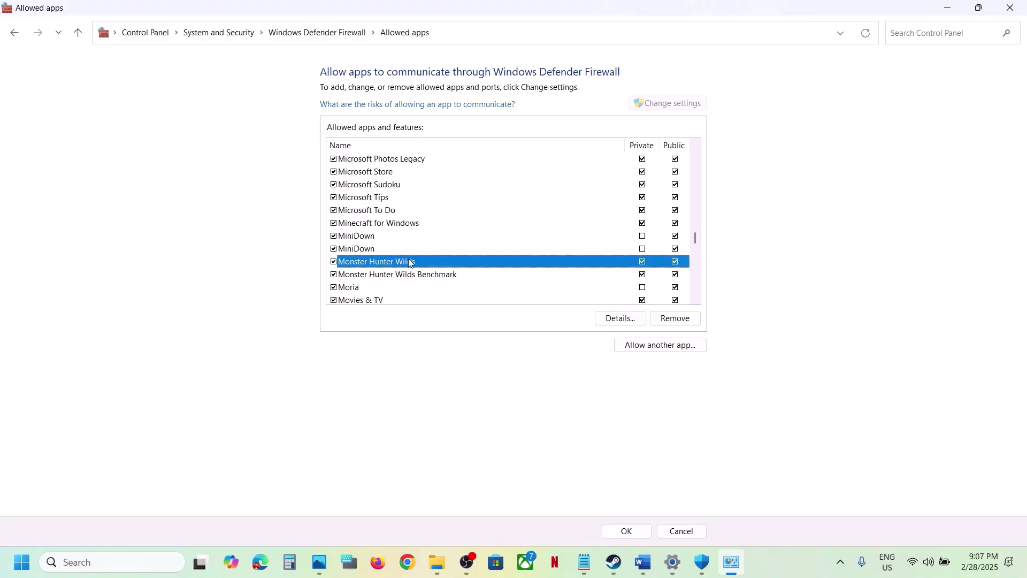
Close the firewall's Allowed apps window, Windows Security and Settings.
click(1010, 7)
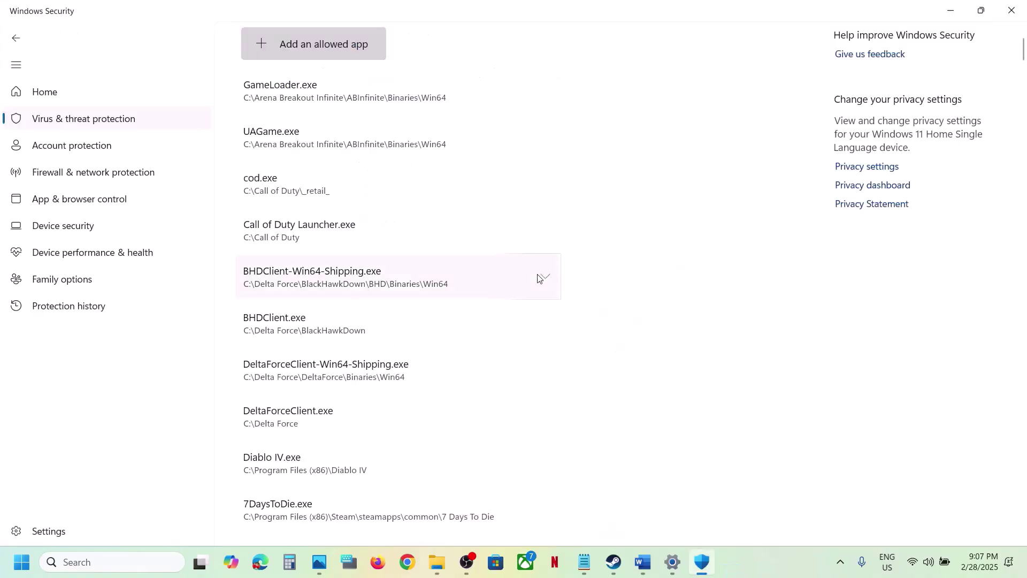
click(1010, 9)
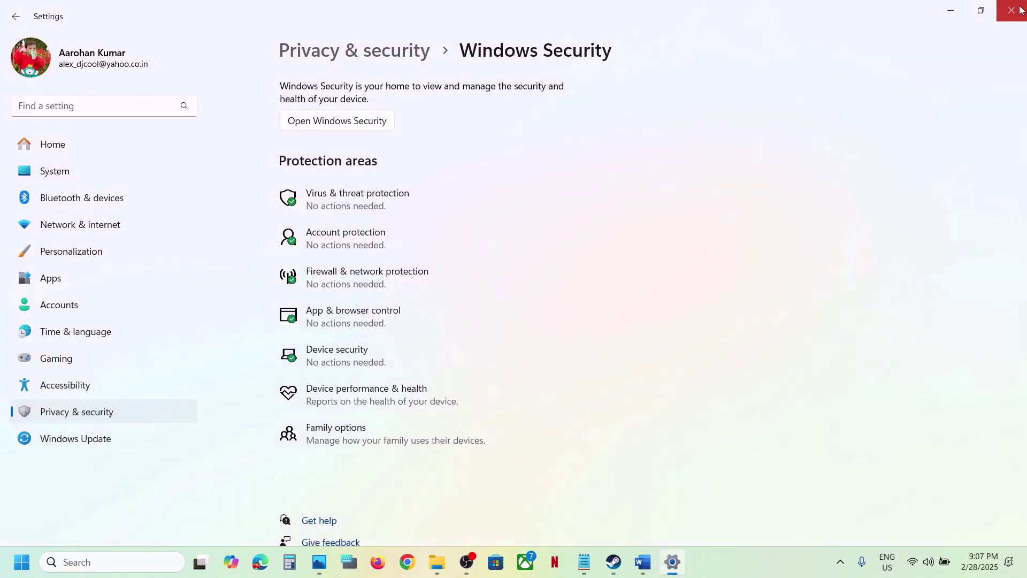
click(1010, 8)
Highlight the Step 12 text on clean graphics driver installation and its NVIDIA and AMD links in the Word guide.
scroll(480, 317, down, 5)
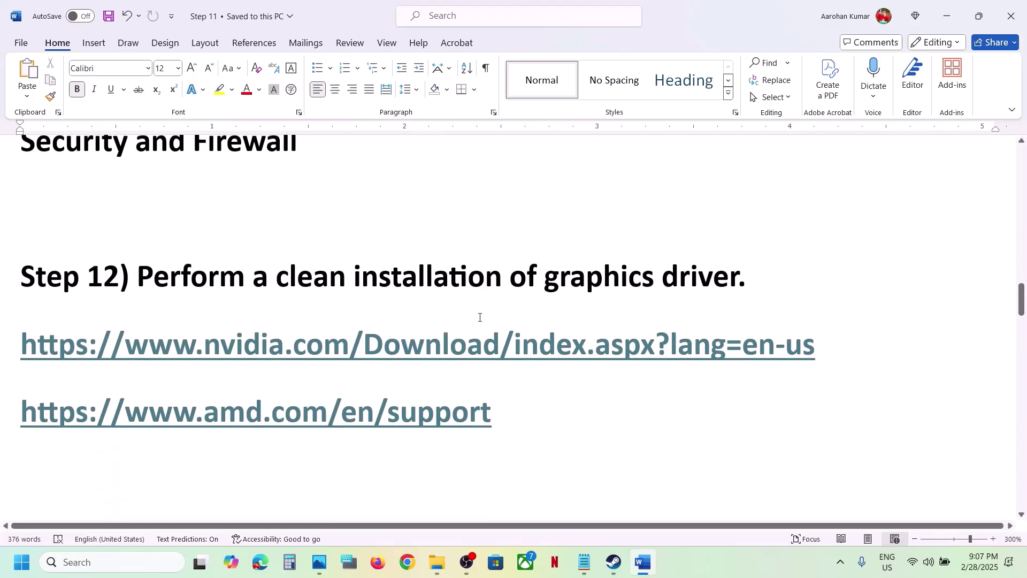
drag(138, 275, 761, 259)
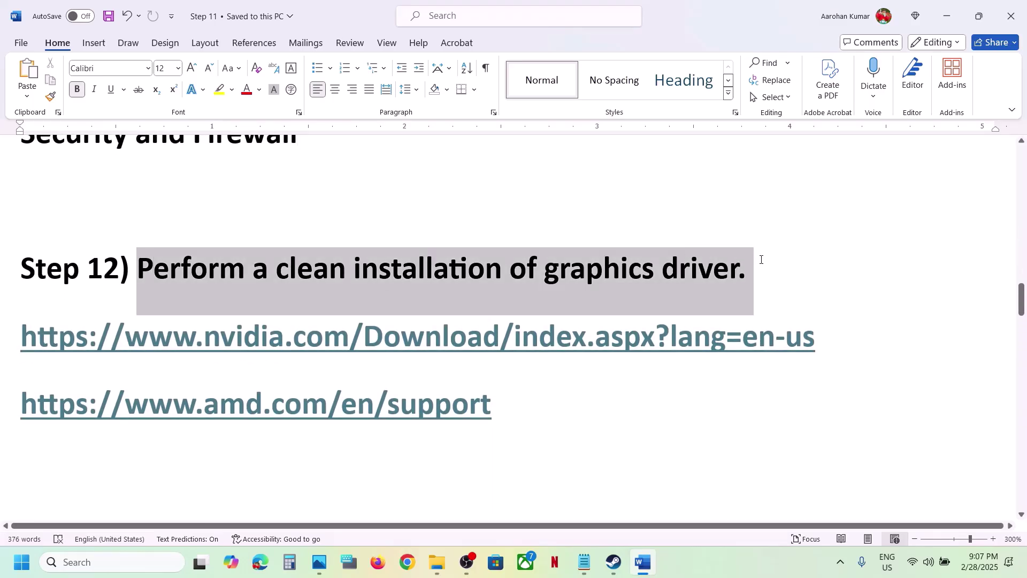
drag(149, 343, 581, 362)
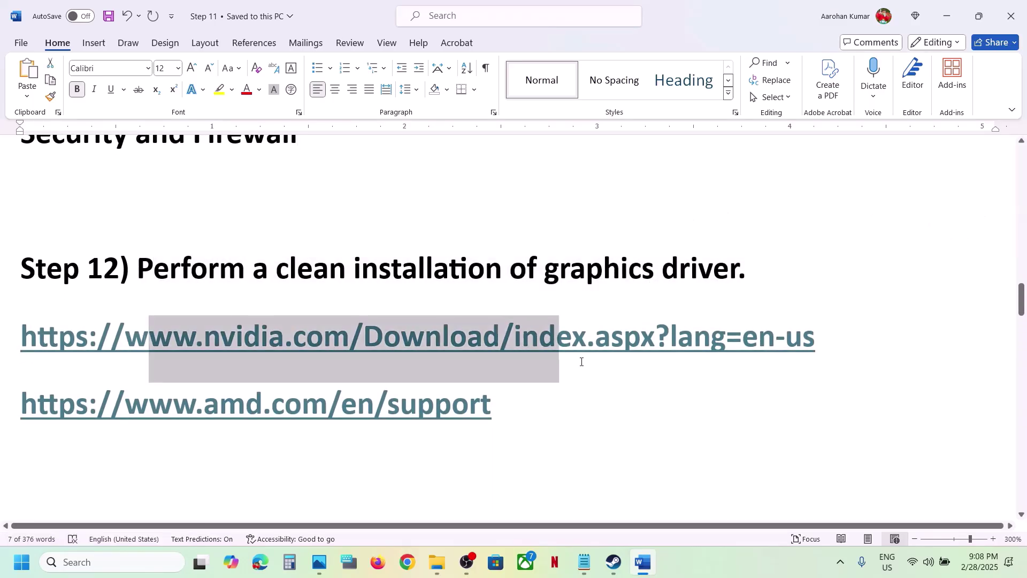
drag(149, 420, 434, 428)
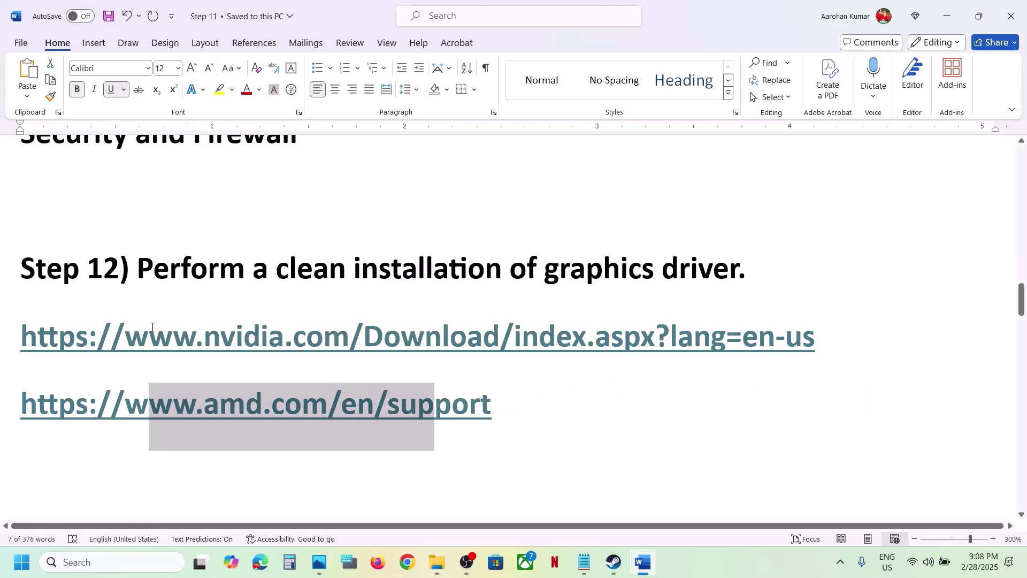
drag(152, 327, 500, 342)
Switch to Chrome's NVIDIA drivers page, choose Windows 11 for the GeForce RTX 3050 Laptop GPU, and search for its driver.
click(741, 569)
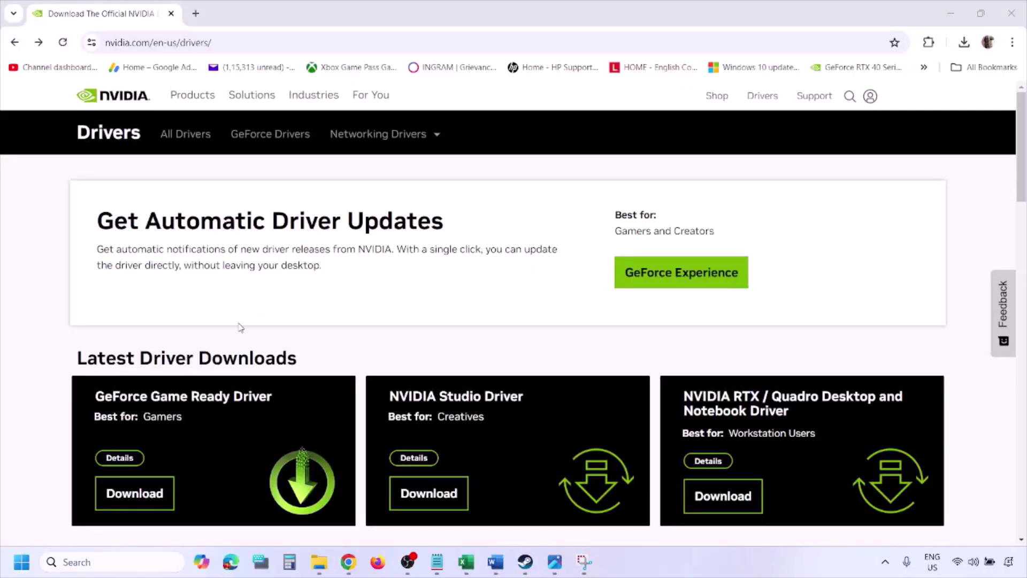
scroll(241, 327, down, 9)
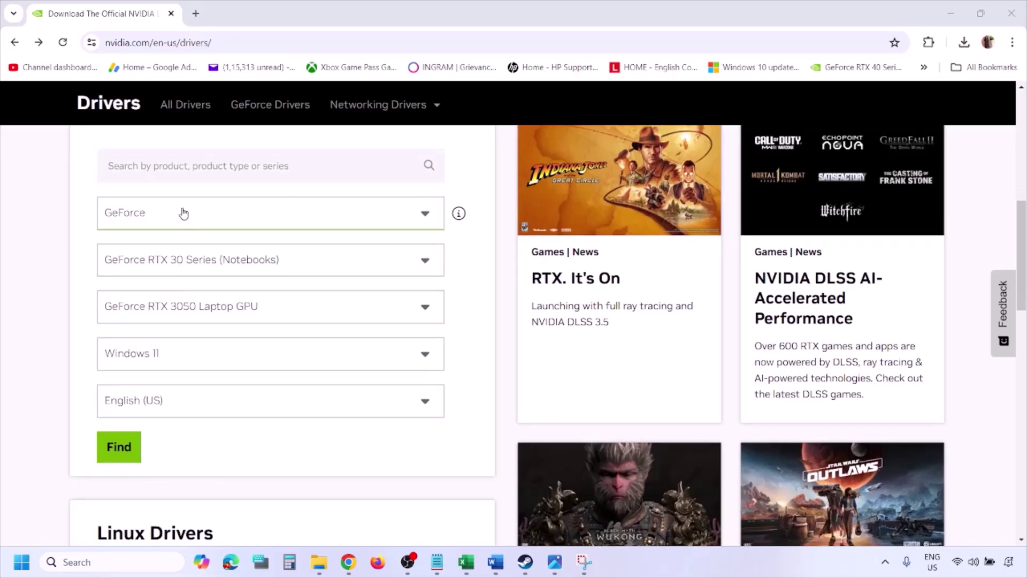
click(170, 357)
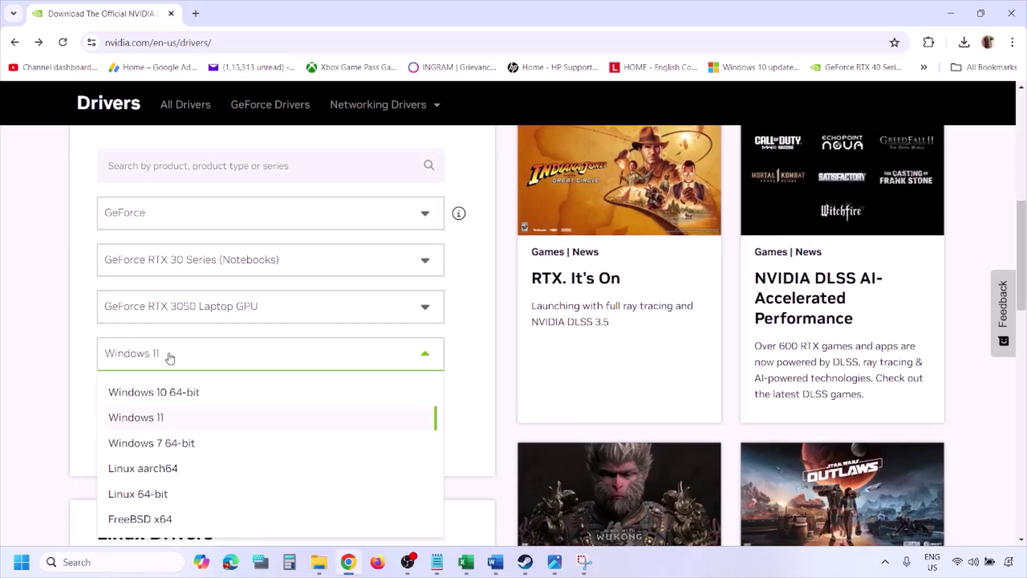
click(151, 422)
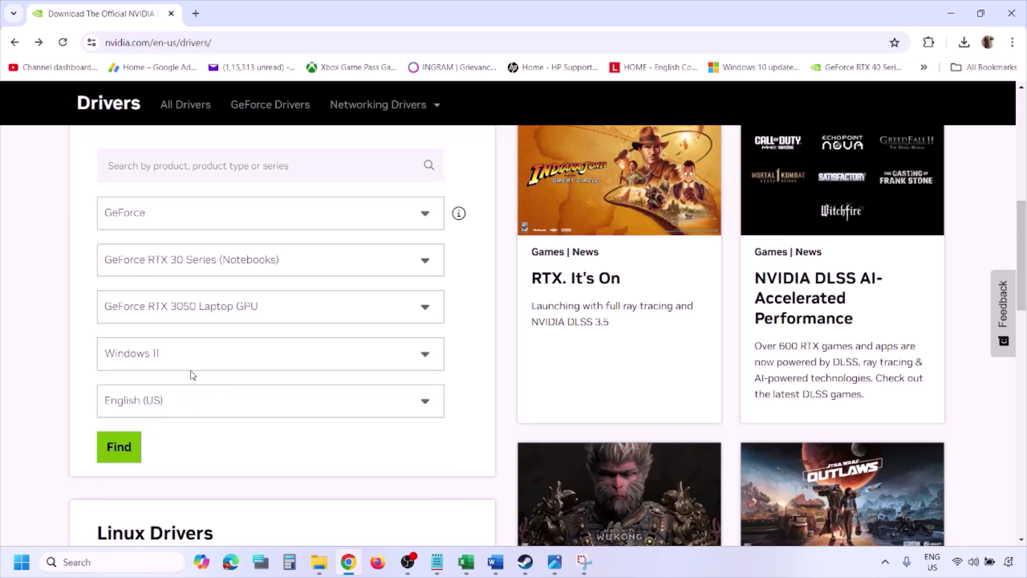
click(118, 450)
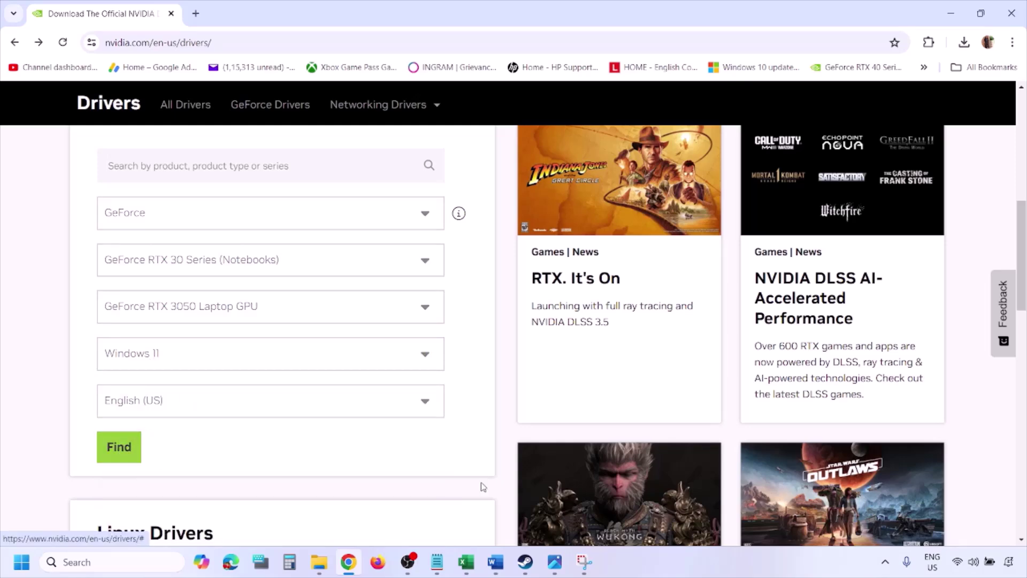
View the NVIDIA driver installation screenshots 1.png to 5.png in Photos, and bring up the computer's restart option.
click(556, 569)
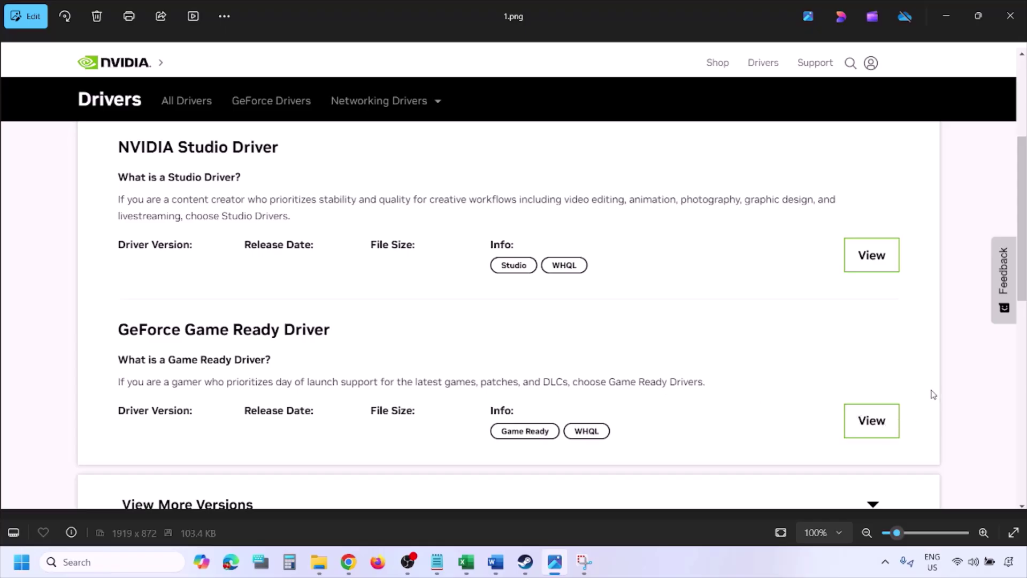
key(Right)
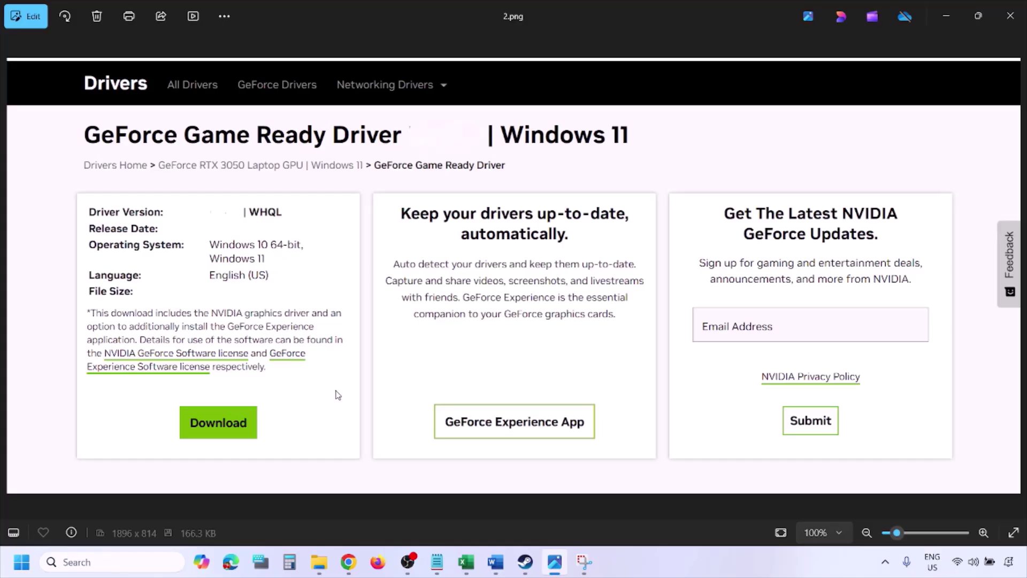
key(Right)
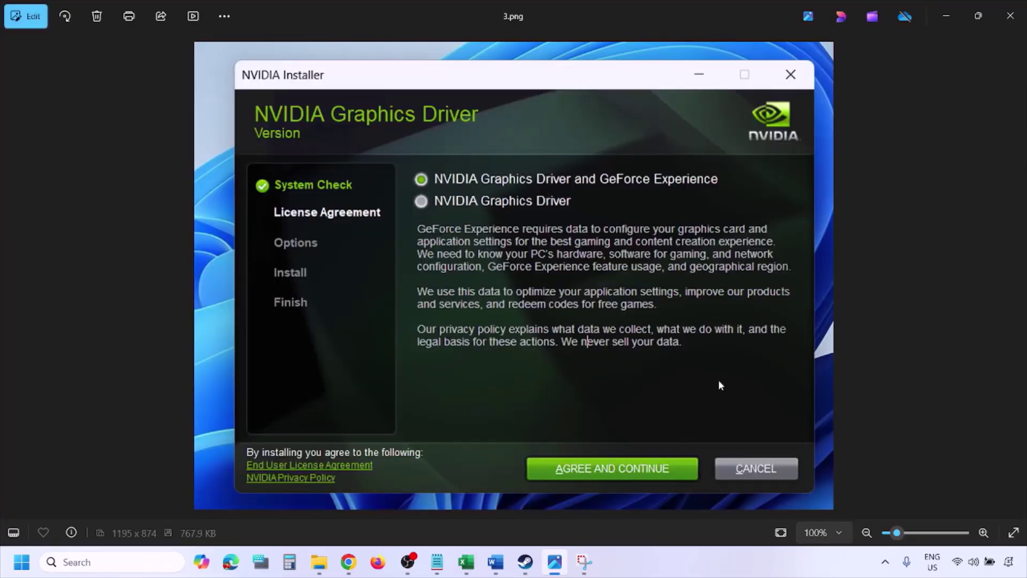
key(Right)
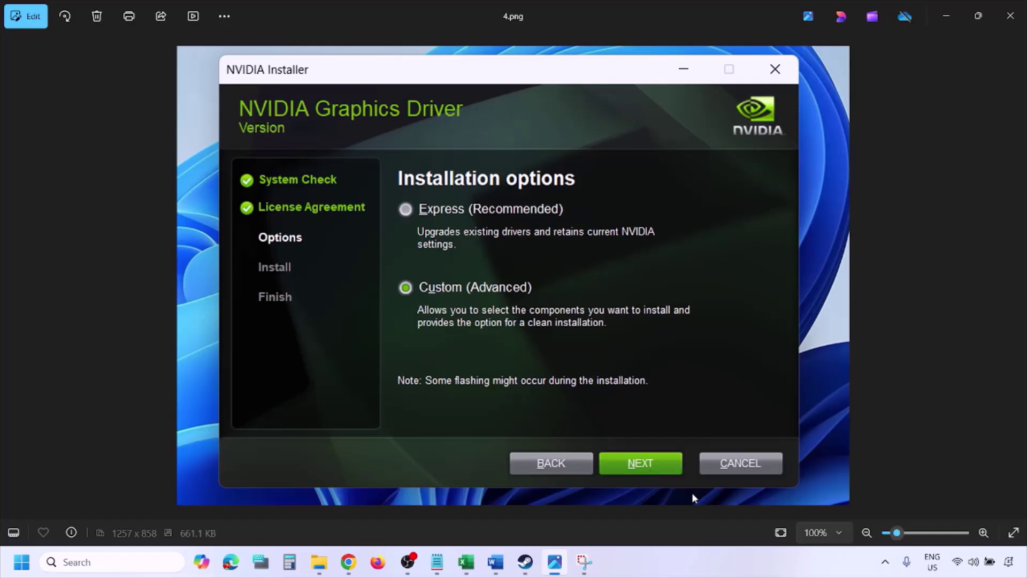
key(Right)
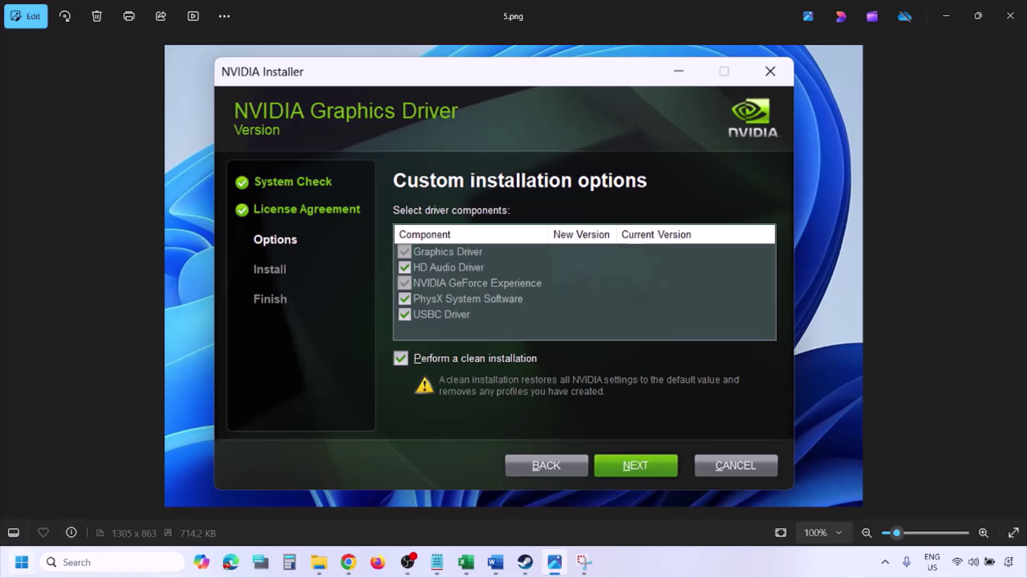
click(22, 562)
click(389, 516)
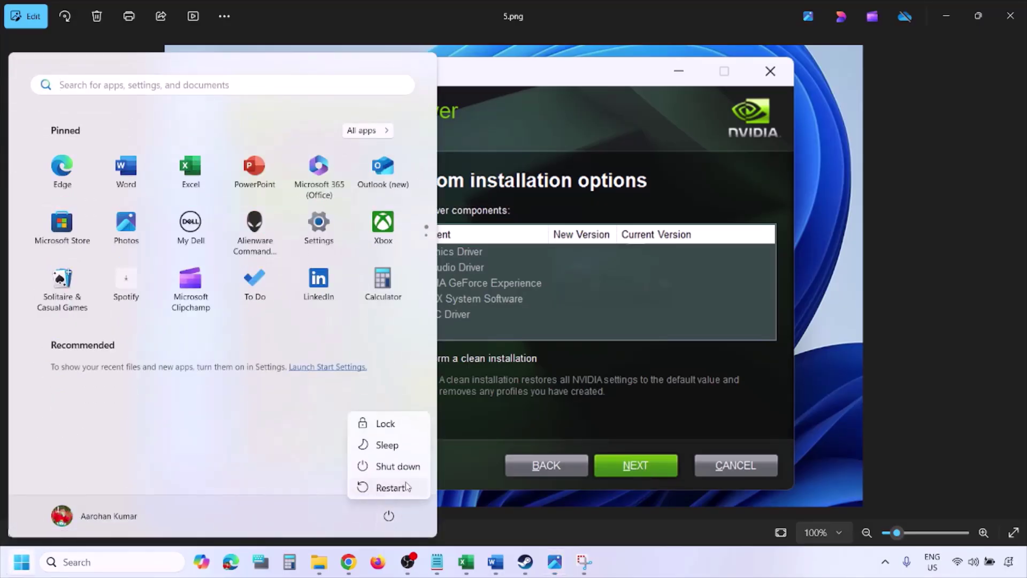
Switch back to the Word guide and highlight the AMD support link under Step 12.
click(701, 571)
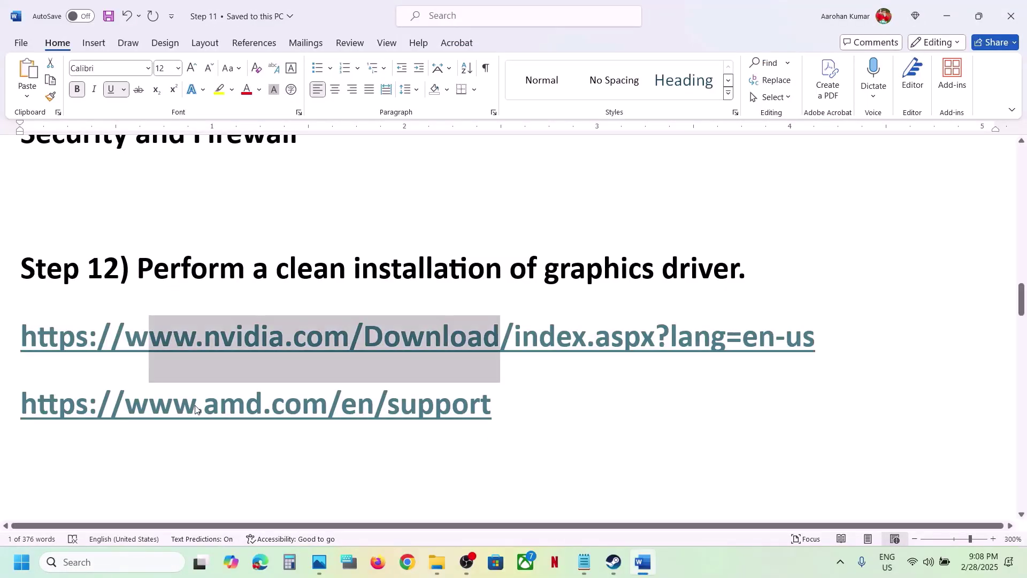
drag(496, 411, 165, 411)
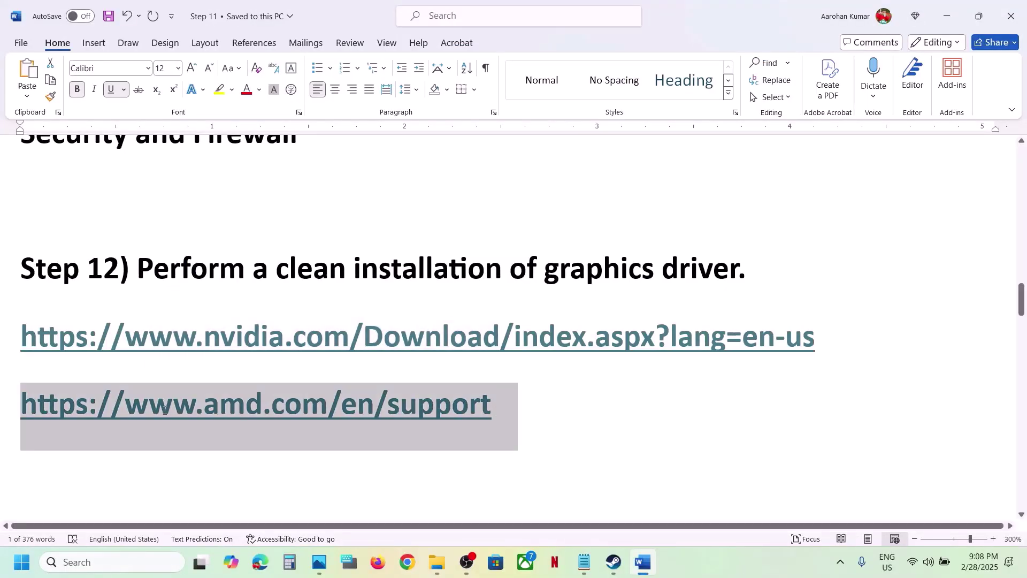
triple_click(126, 408)
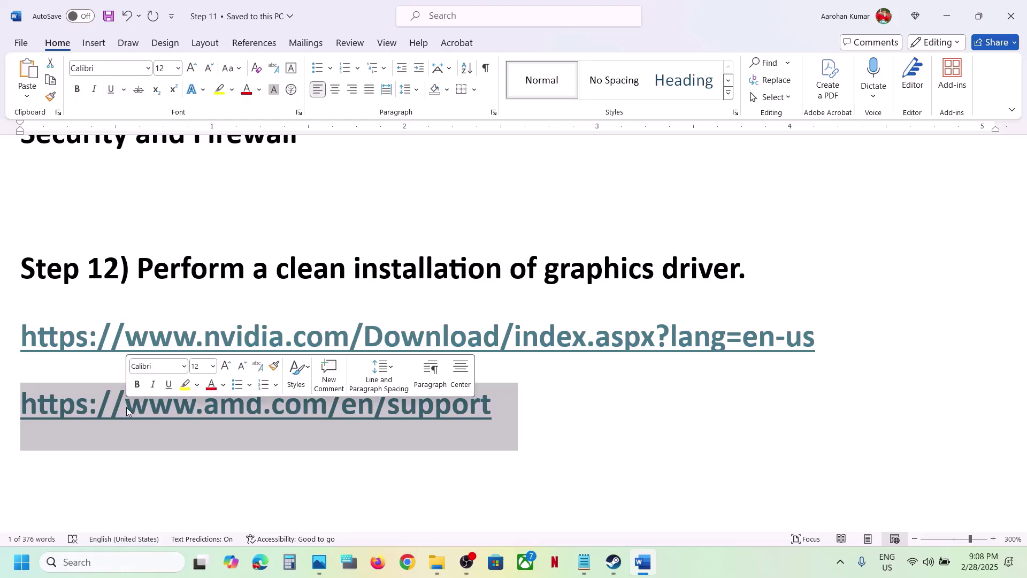
Copy "AMD 25.2.1 Optional Update/AMD" from Step 13 of the guide and search Google for it in Chrome.
scroll(149, 385, down, 3)
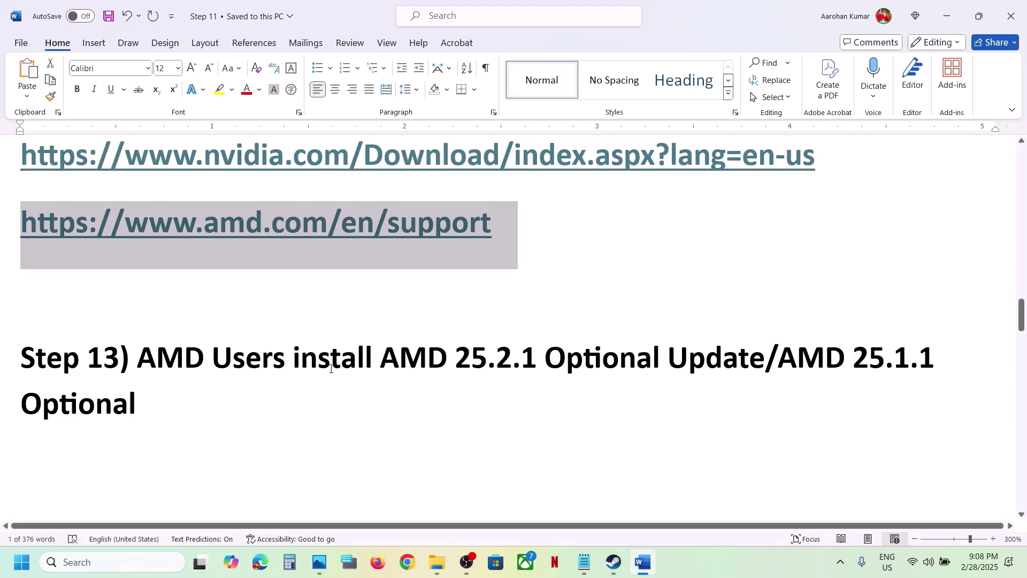
drag(387, 358, 800, 353)
key(ctrl+c)
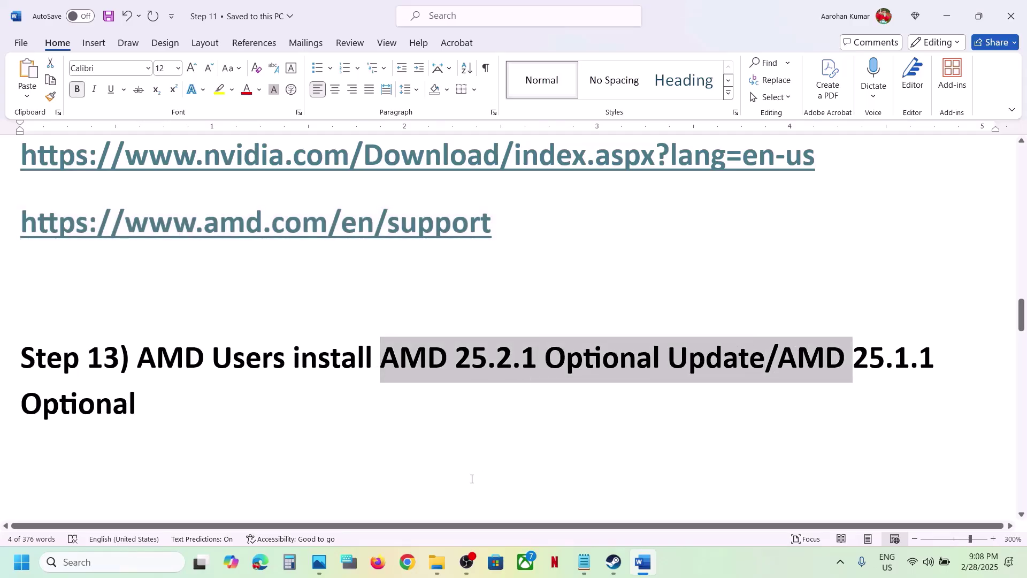
click(408, 562)
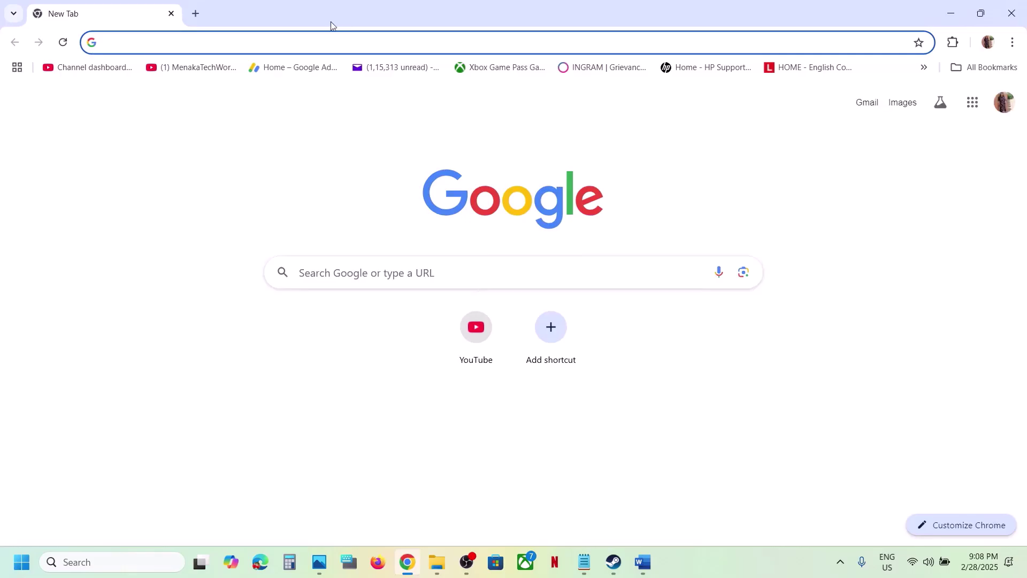
key(ctrl+v)
key(Return)
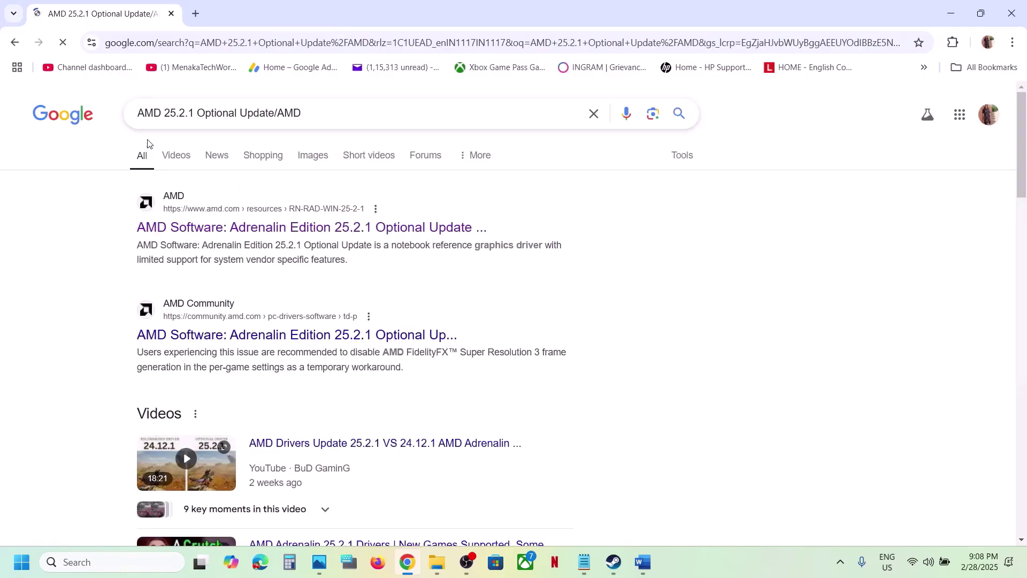
Open AMD's Adrenalin Edition 25.2.1 Optional Update release notes and highlight Monster Hunter Wilds under New Game Support.
click(230, 234)
scroll(265, 348, down, 4)
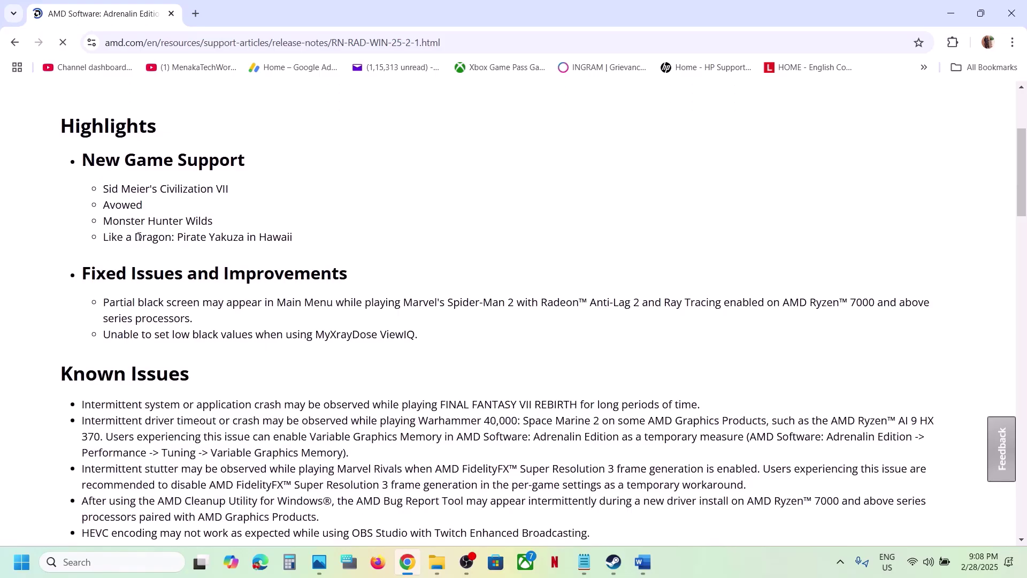
drag(112, 220, 205, 219)
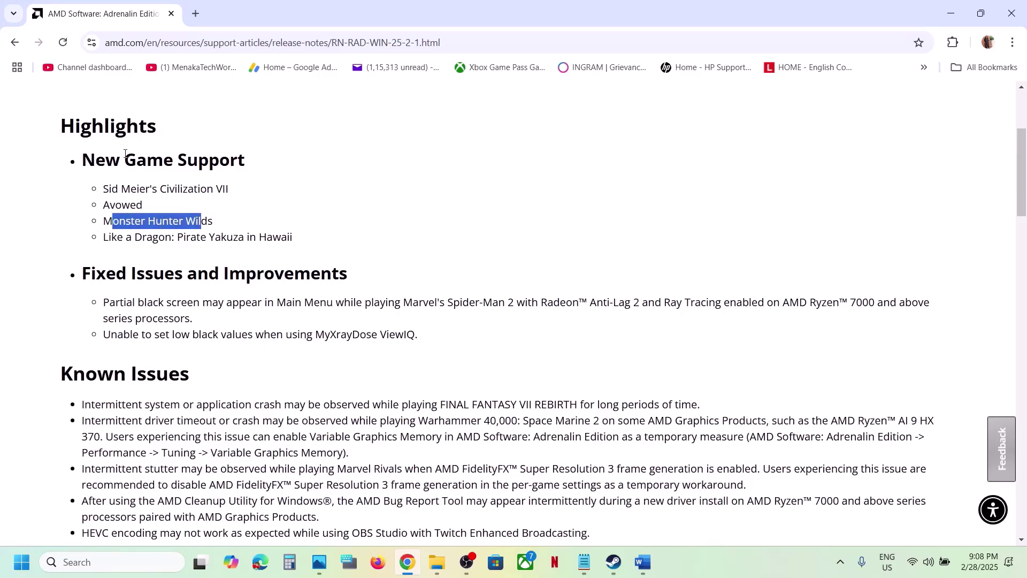
Download the Adrenalin Edition 25.2.1 Optional Update driver for Windows 10 and Windows 11 64-bit, and show the recent downloads.
scroll(194, 178, down, 8)
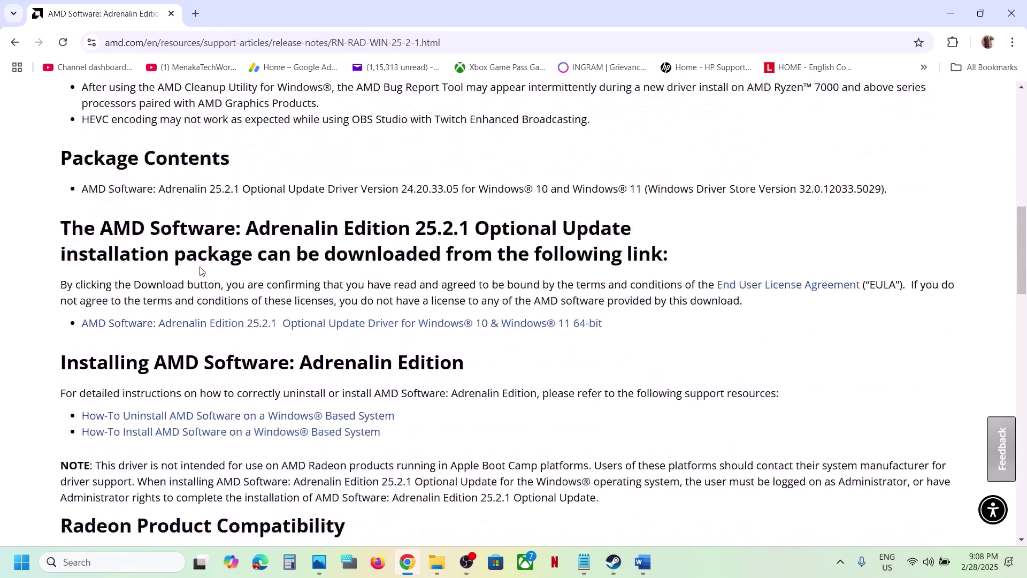
click(300, 328)
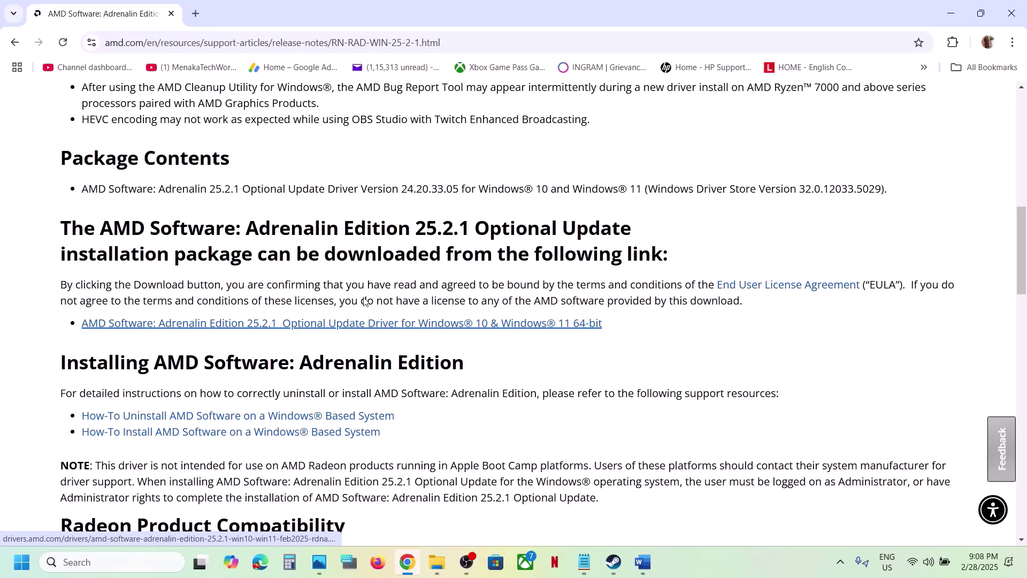
click(964, 42)
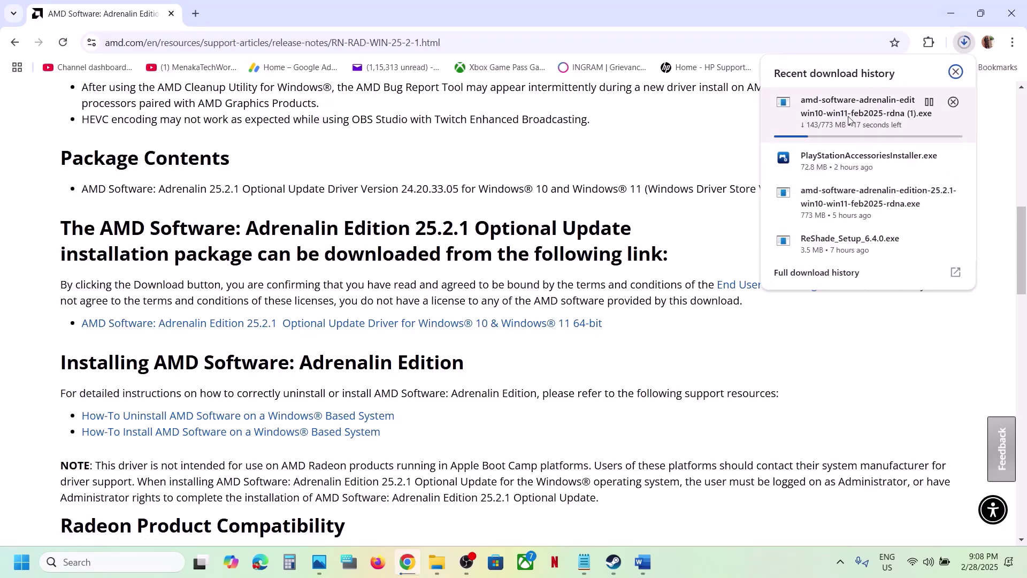
Copy "AMD 25.1.1 Optional" from Step 13 of the Word guide and search Google for it in a new Chrome tab.
click(644, 161)
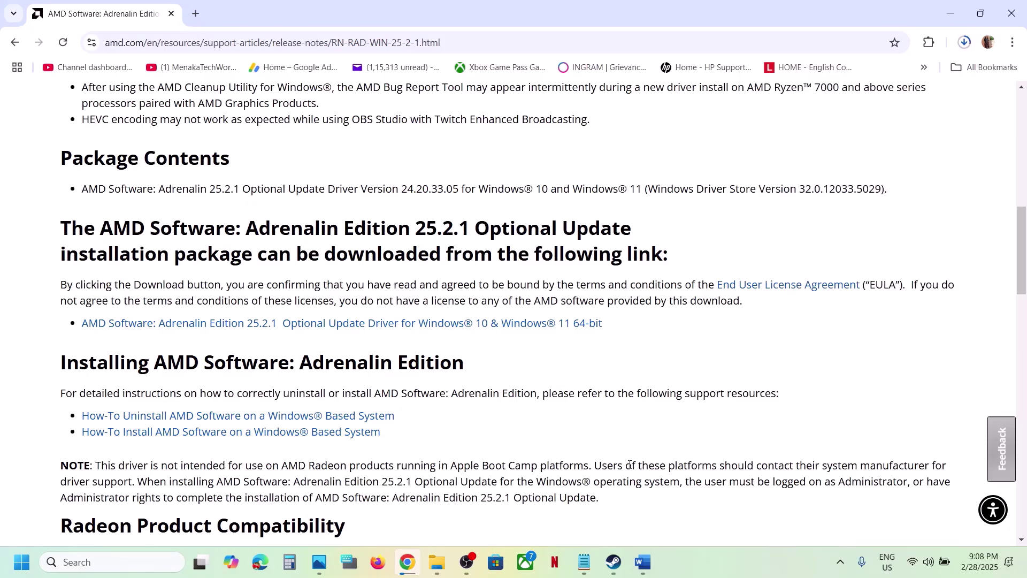
click(645, 560)
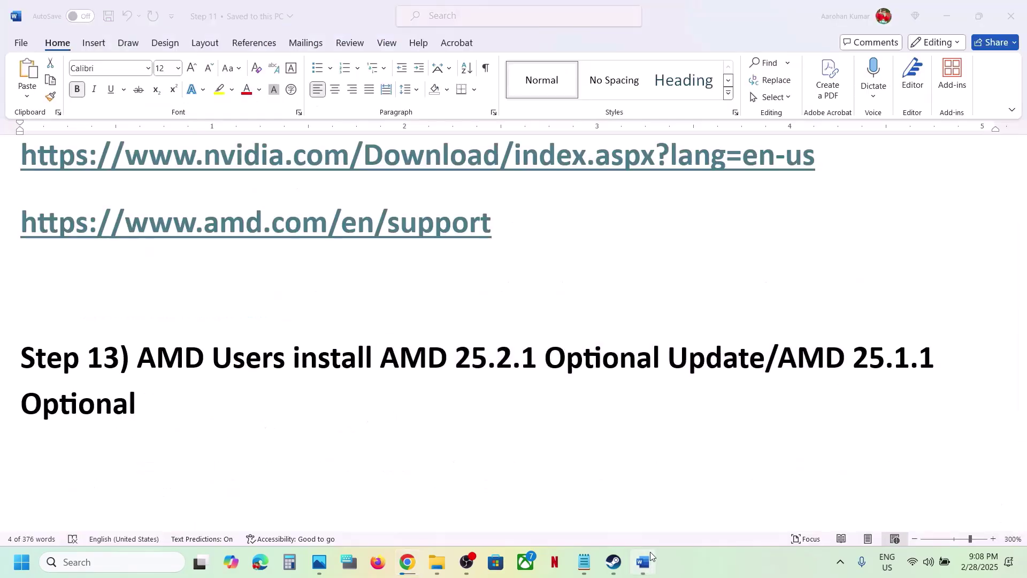
click(748, 374)
drag(784, 354, 171, 401)
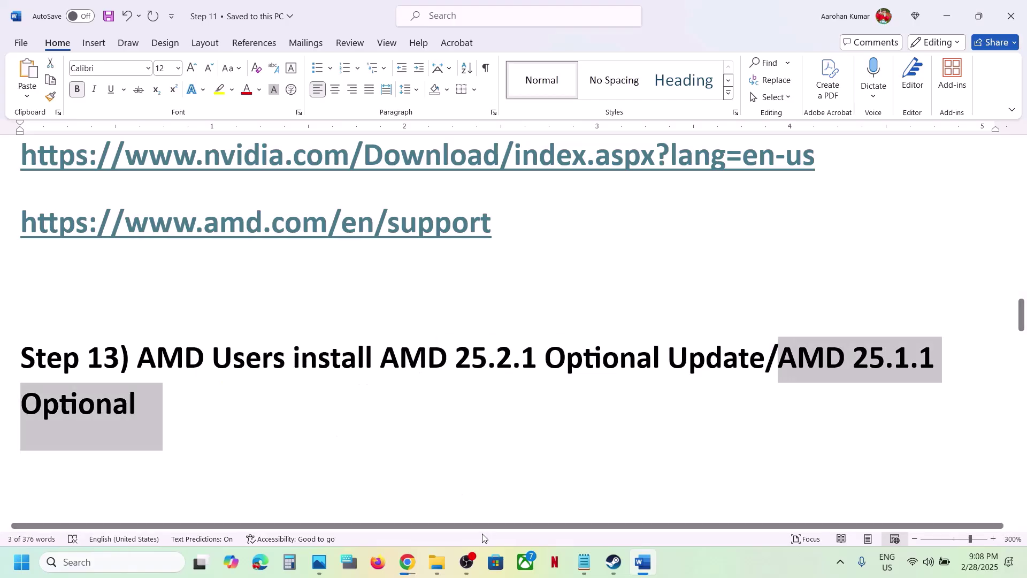
drag(390, 353, 847, 387)
key(ctrl+c)
click(408, 561)
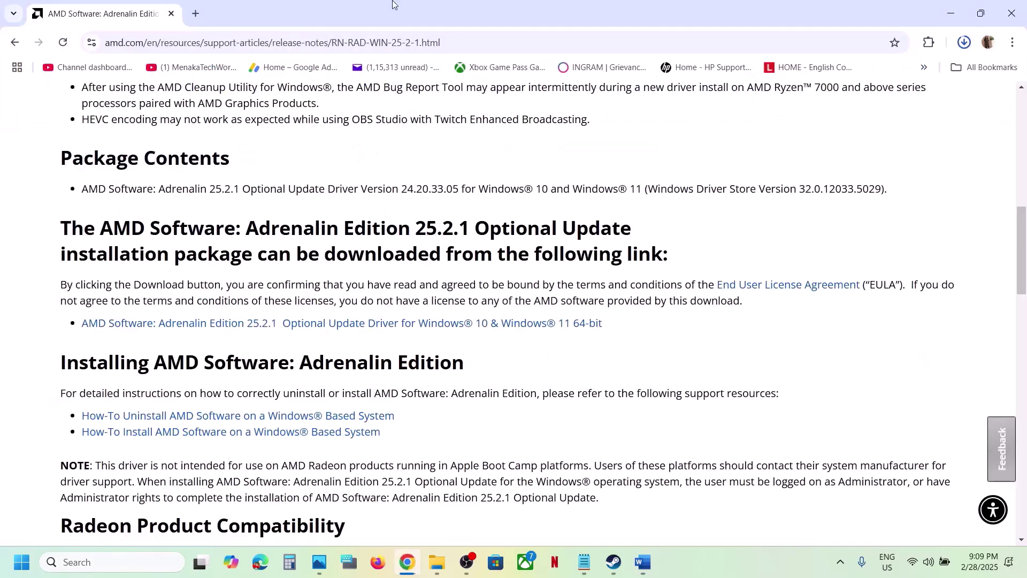
click(198, 15)
key(ctrl+v)
key(Return)
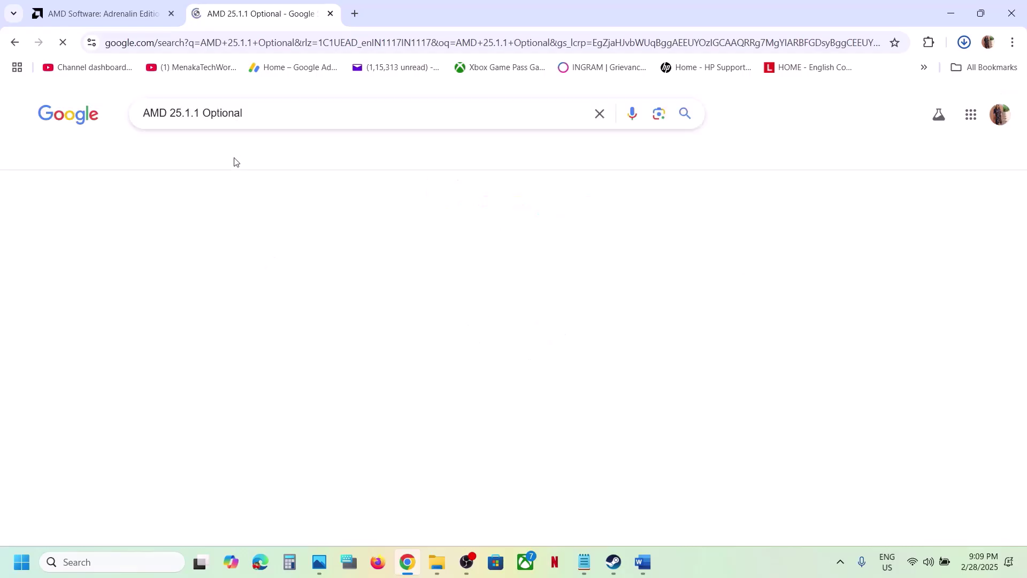
Open AMD's Adrenalin Edition 25.1.1 Optional Update release notes and choose the Windows 10 and Windows 11 64-bit driver download.
click(216, 232)
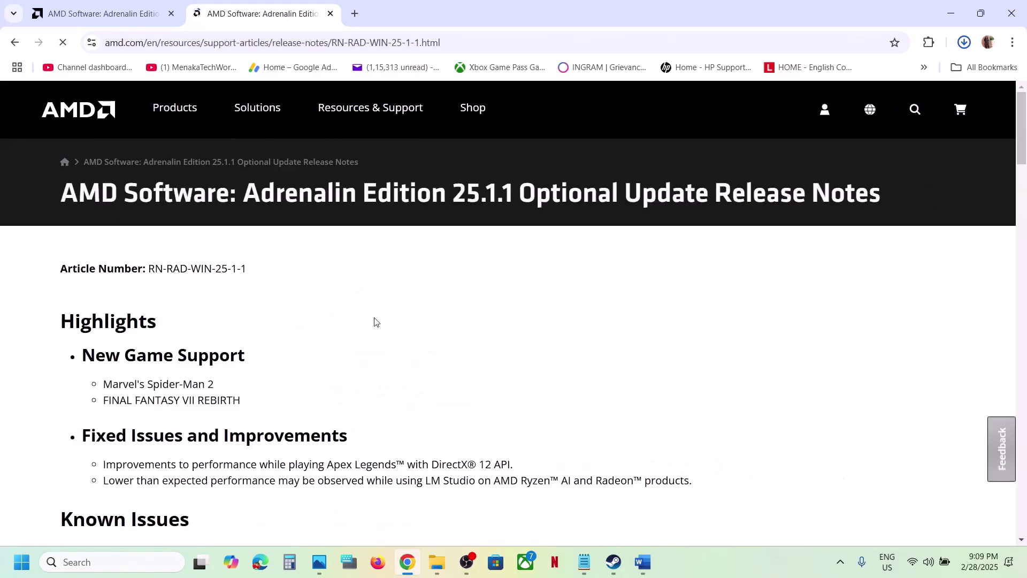
scroll(374, 321, down, 10)
click(282, 363)
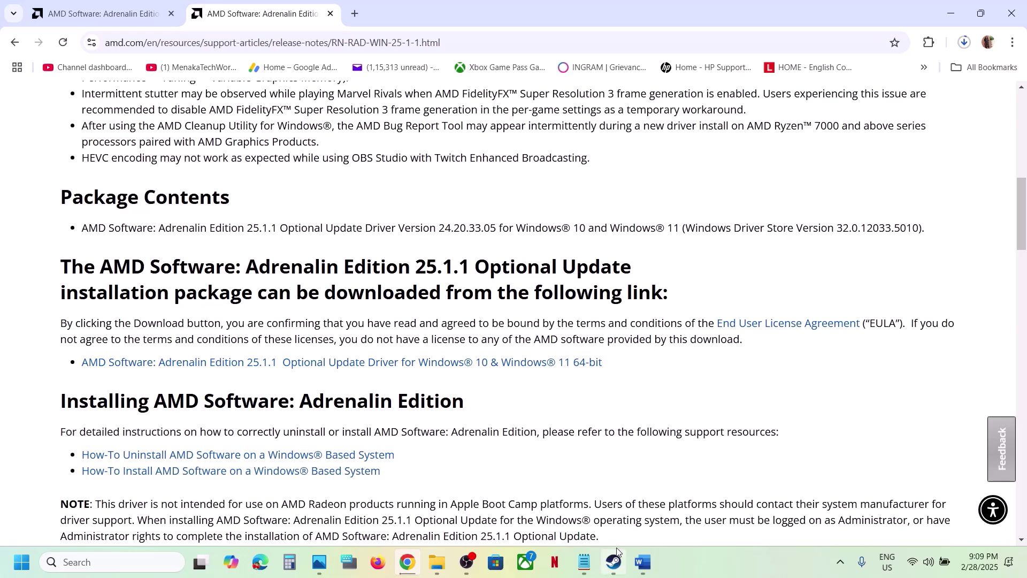
Copy "graphics" from Step 14 of the Word guide and search Windows for it to open Graphics settings.
click(643, 562)
scroll(436, 371, down, 4)
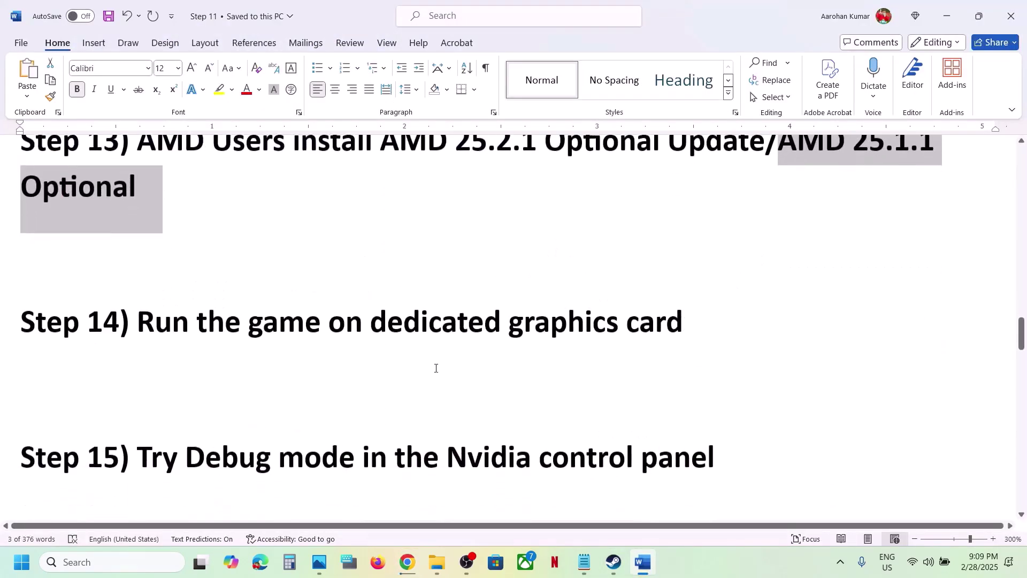
scroll(436, 364, up, 2)
click(579, 433)
double_click(579, 434)
key(ctrl+c)
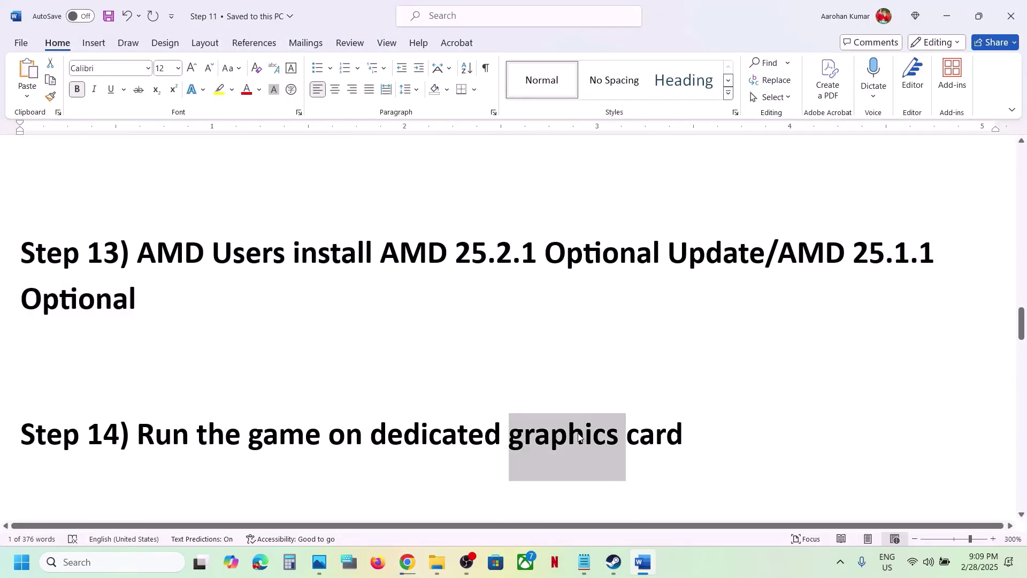
click(151, 566)
key(ctrl+v)
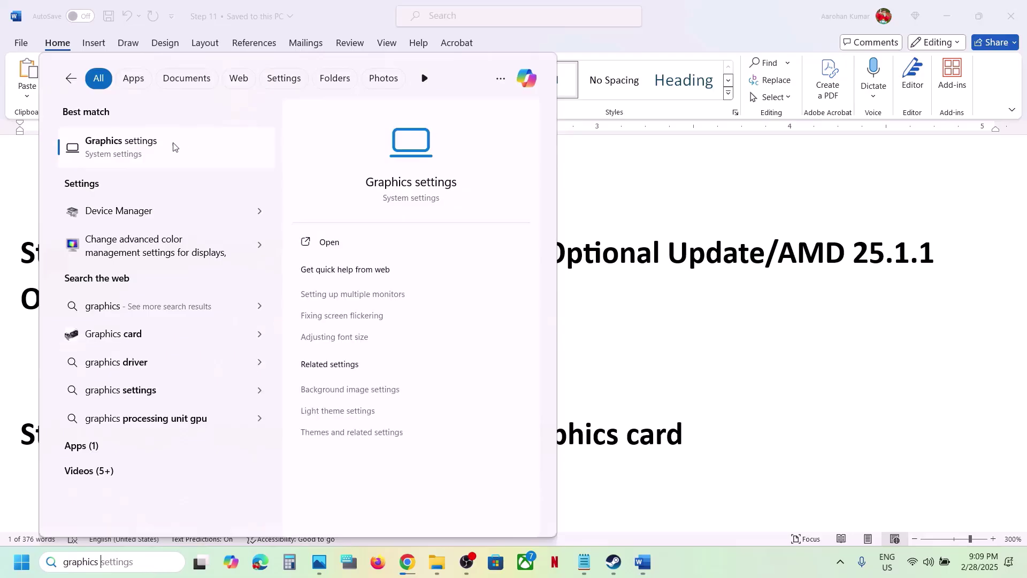
click(162, 152)
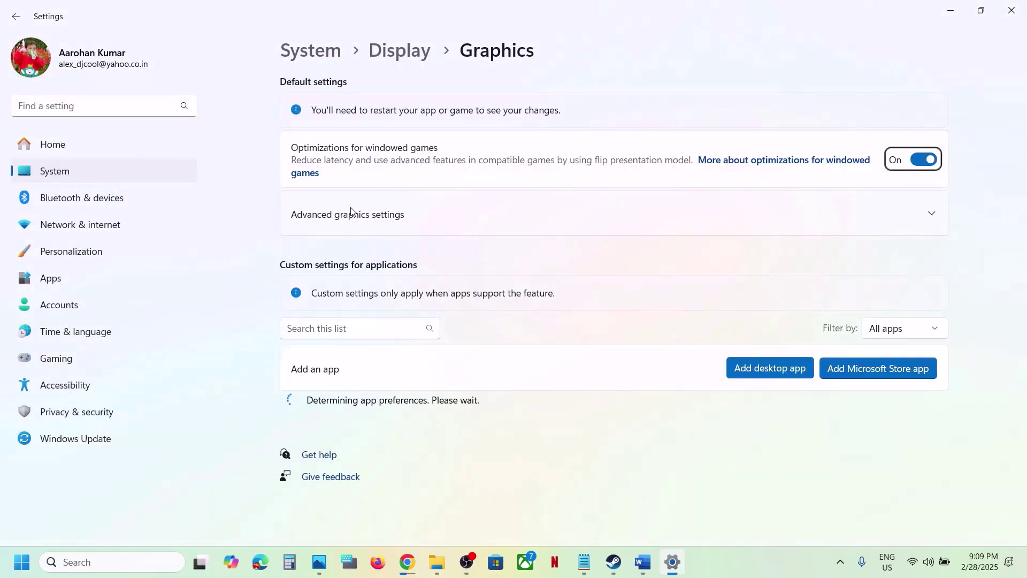
Try to add the MonsterHunterWilds application from its Steam folder as a desktop app with custom graphics settings.
click(756, 377)
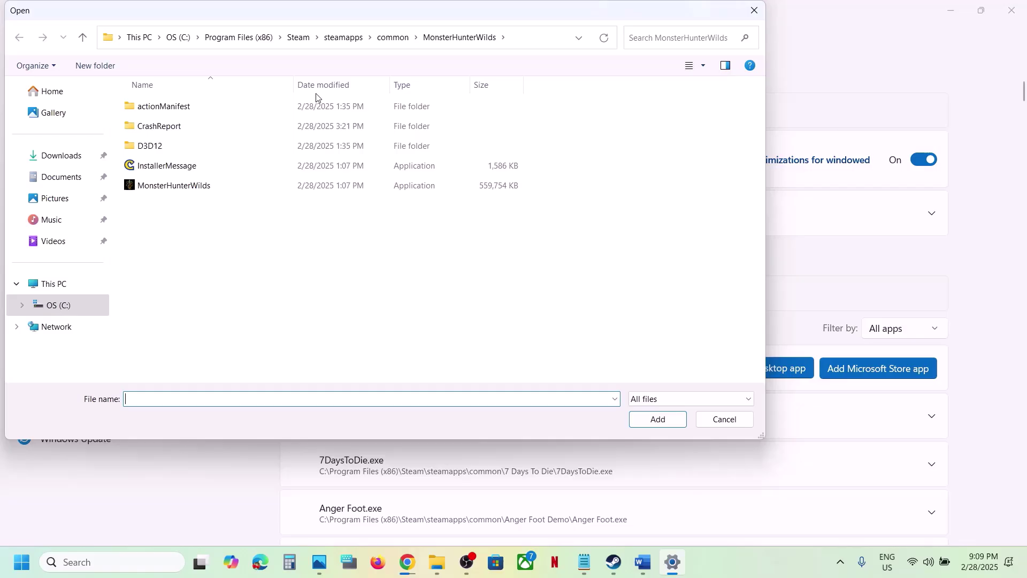
click(196, 188)
click(669, 426)
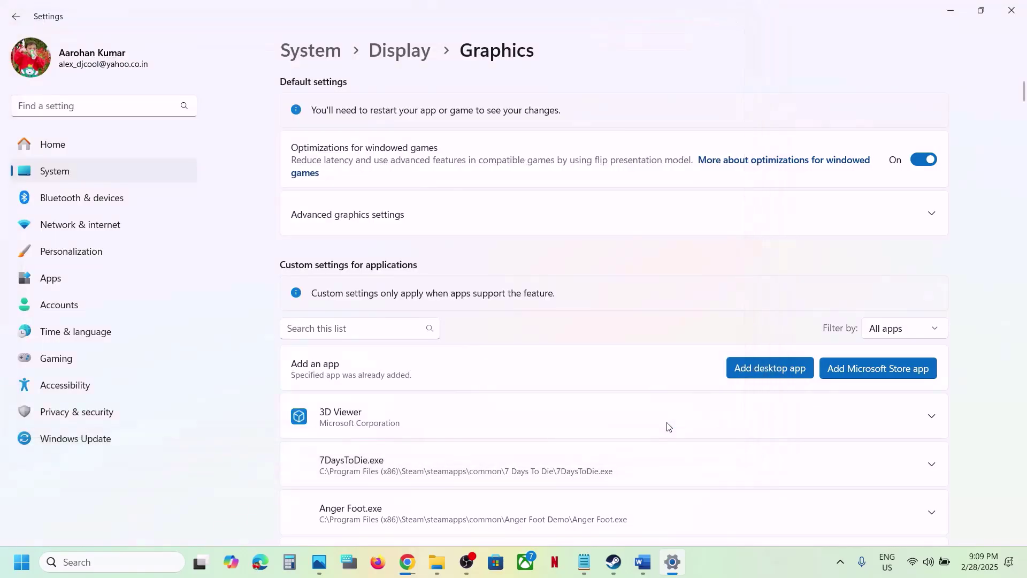
Set the GPU preference for Monster Hunter Wilds to High Performance (NVIDIA GeForce RTX 3050 Laptop GPU) and close Settings.
scroll(487, 448, down, 15)
scroll(486, 448, down, 20)
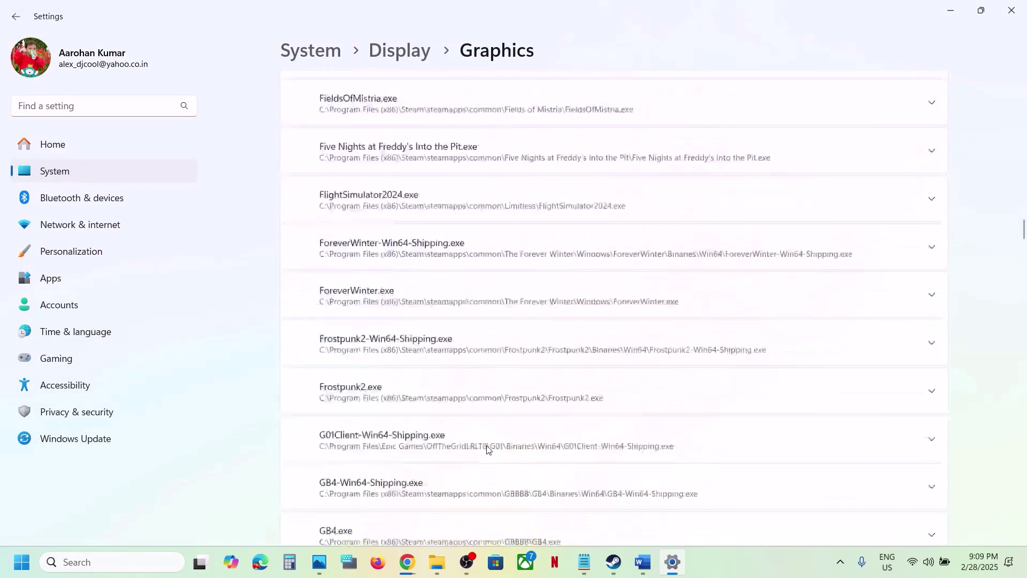
scroll(487, 448, down, 20)
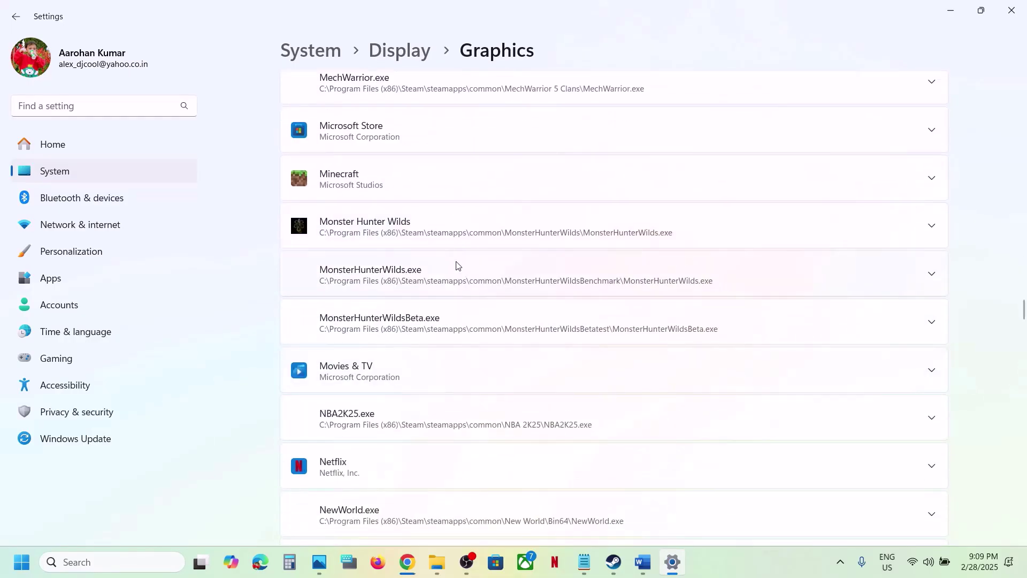
click(413, 224)
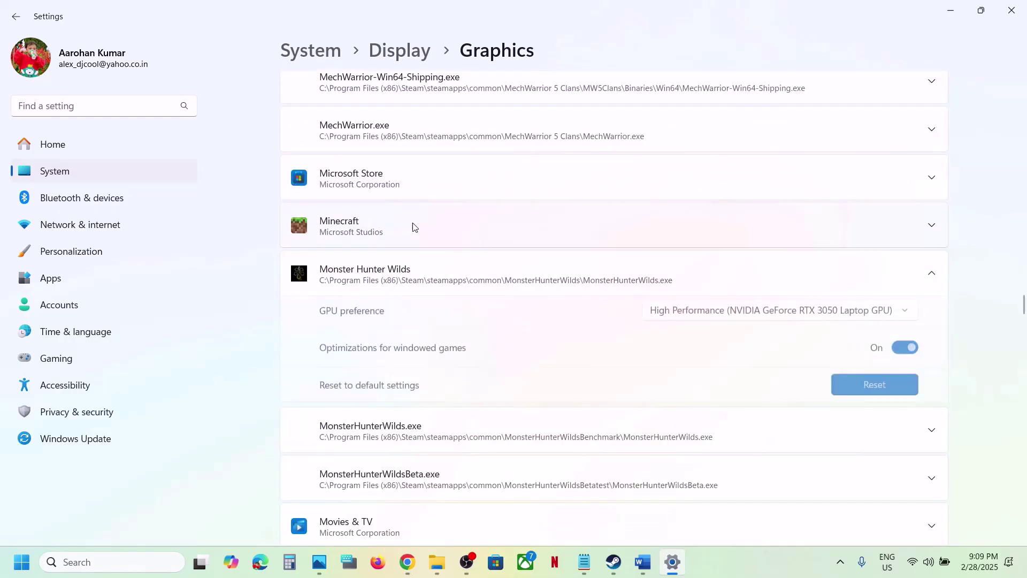
click(709, 313)
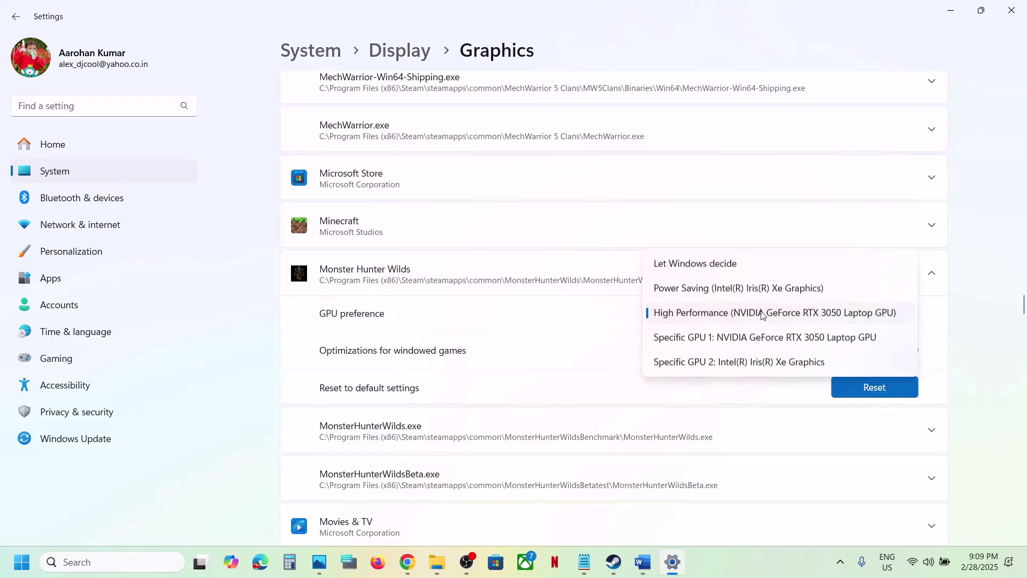
click(798, 313)
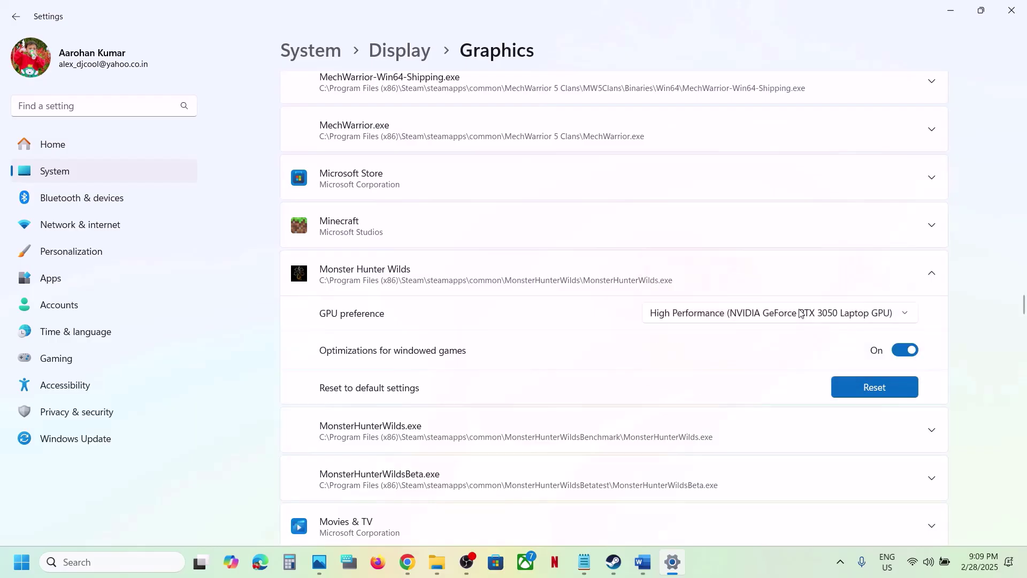
click(1011, 10)
Highlight the Debug mode instruction in Step 15 of the guide, and open NVIDIA Control Panel from the desktop.
scroll(422, 346, down, 4)
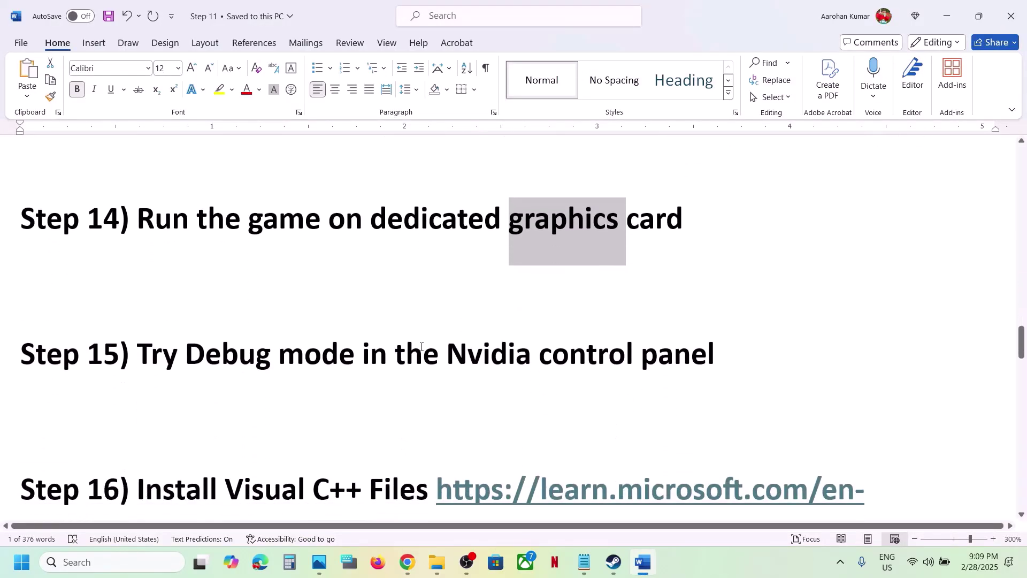
drag(213, 356, 636, 348)
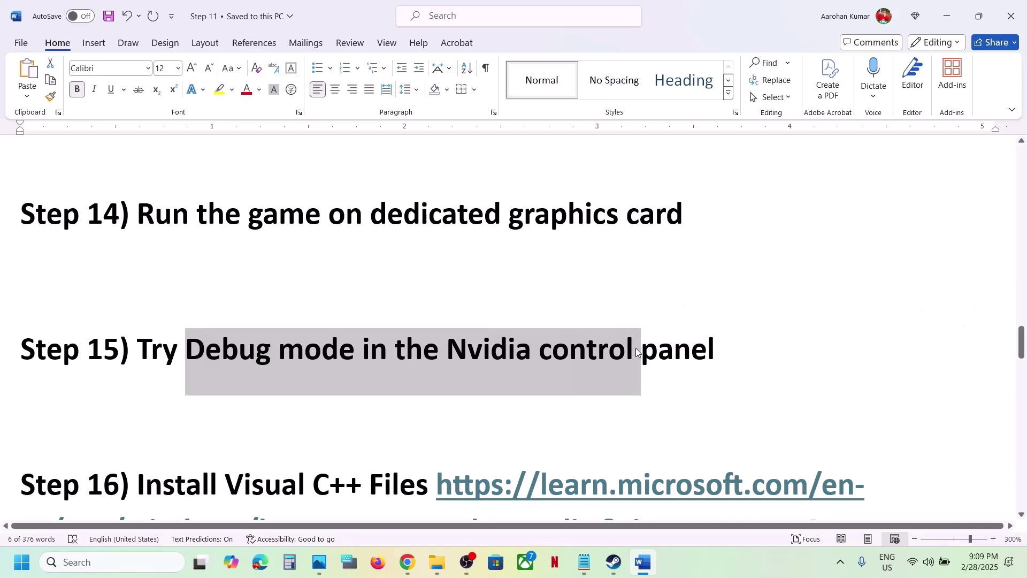
key(super+d)
right_click(460, 266)
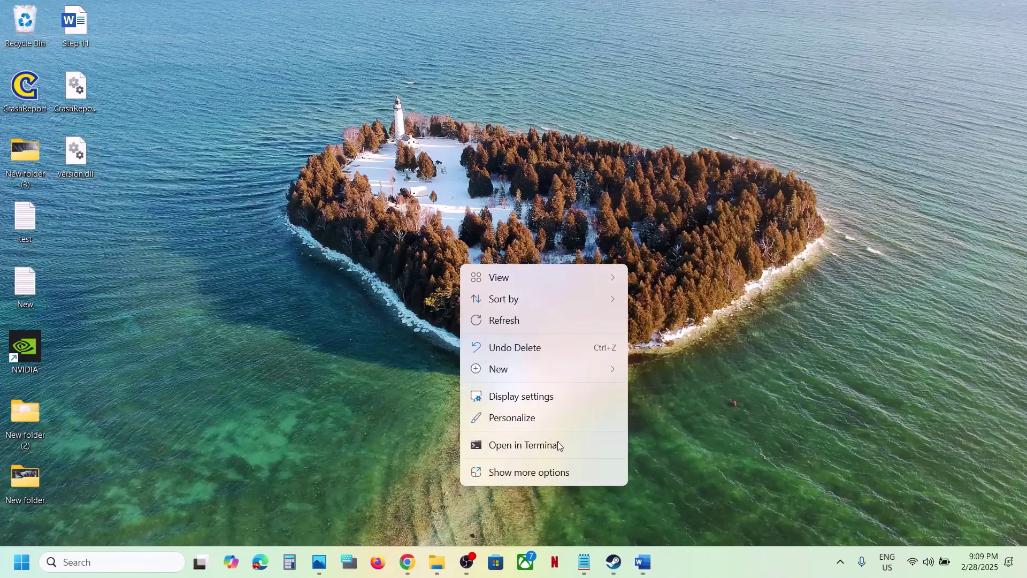
click(537, 472)
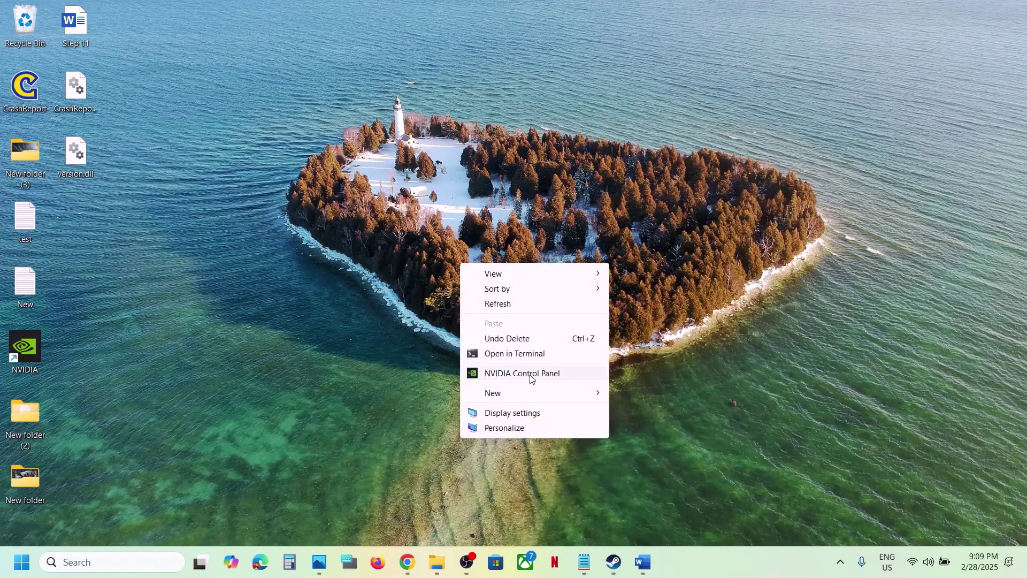
click(531, 378)
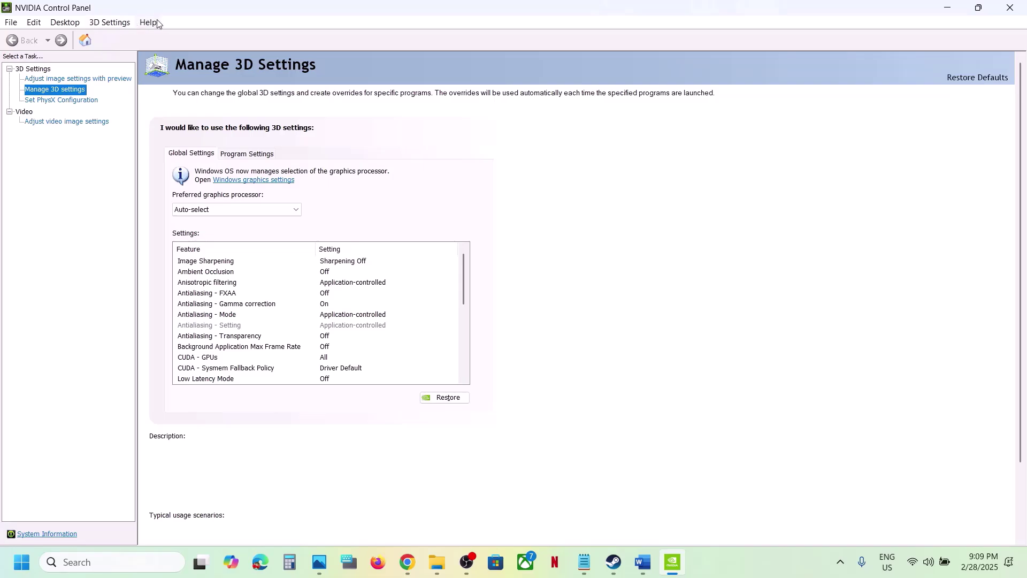
Toggle Debug Mode off and back on, close NVIDIA Control Panel, and switch to Steam.
click(150, 22)
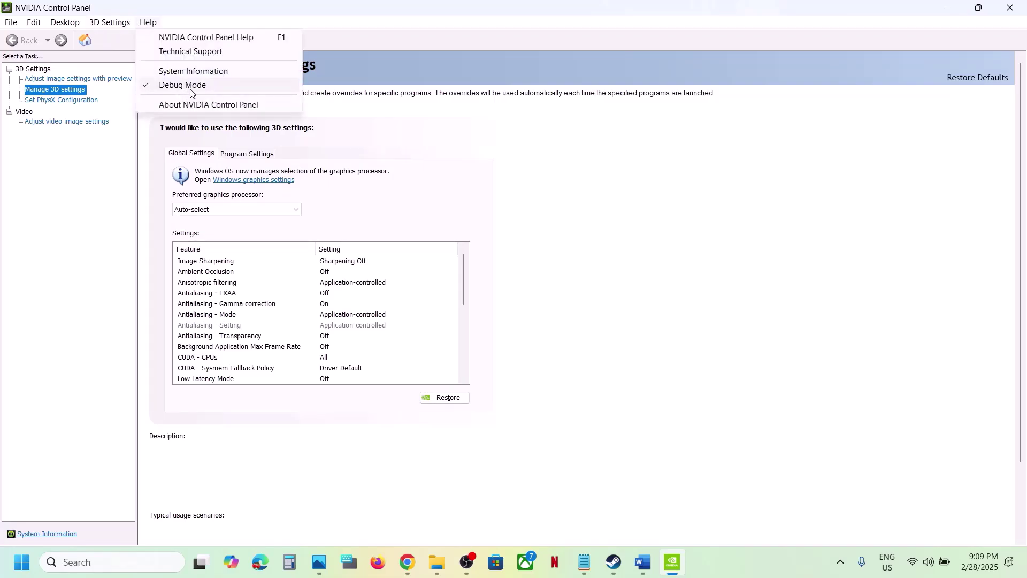
click(190, 92)
click(149, 24)
click(185, 90)
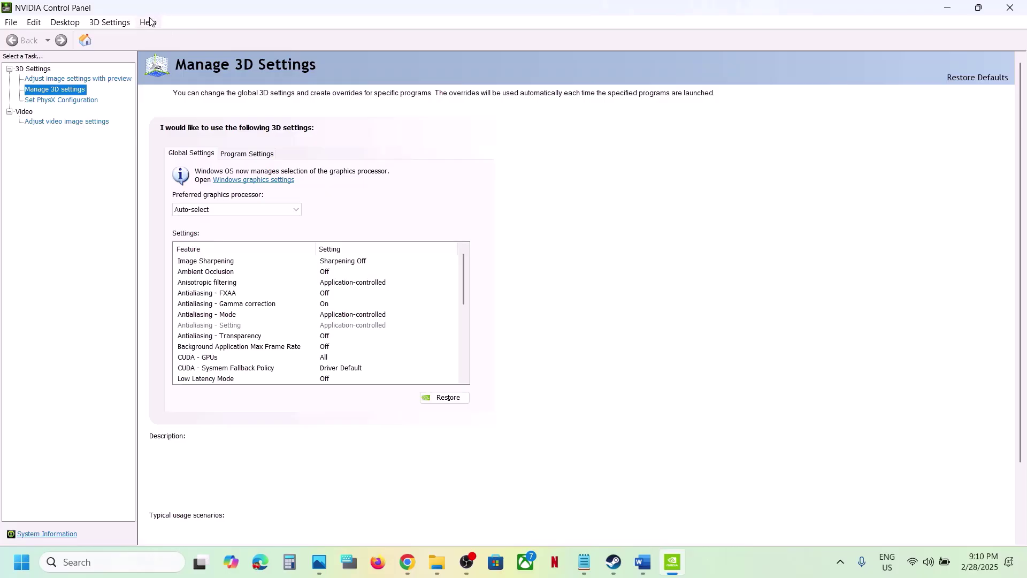
click(150, 21)
click(578, 212)
click(1011, 9)
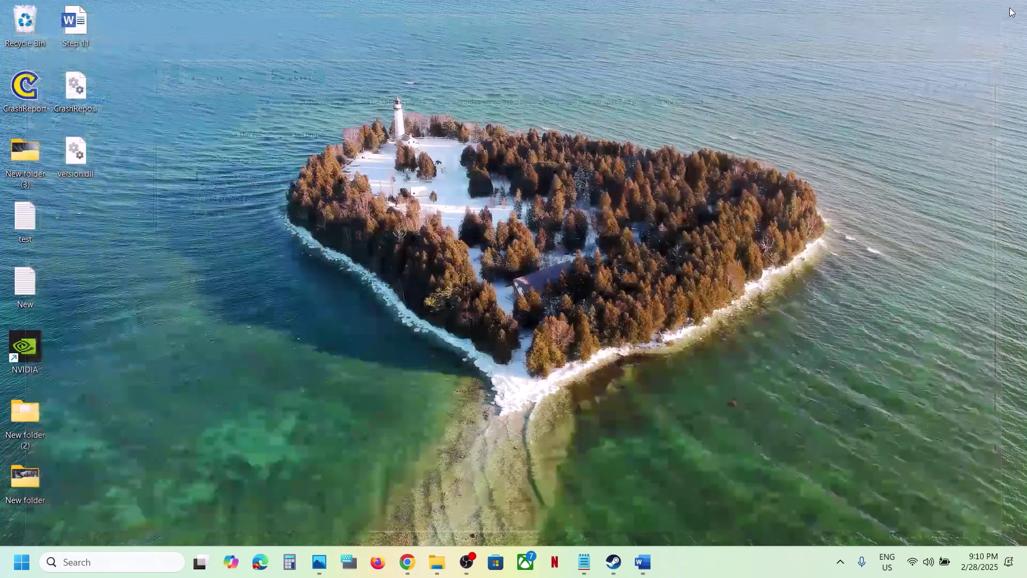
click(614, 562)
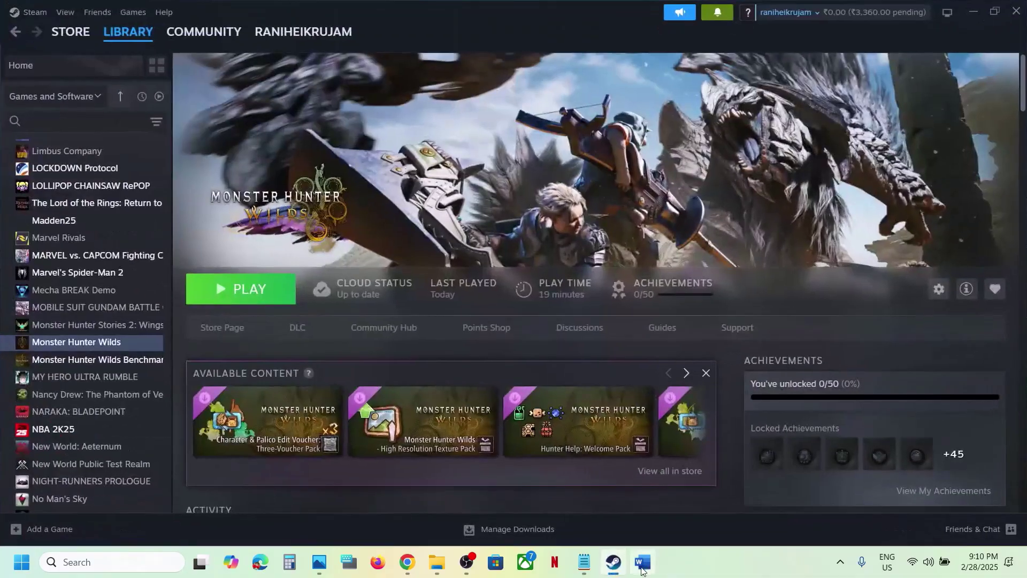
Copy the Microsoft Visual C++ download link from Step 16 of the Word guide and open it in a new Chrome tab.
click(643, 570)
scroll(372, 397, down, 3)
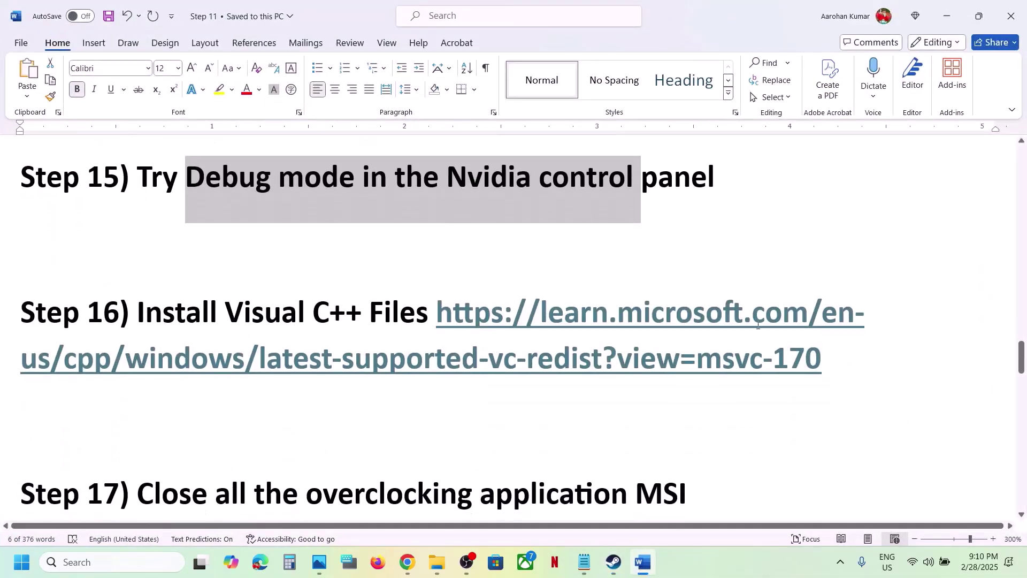
drag(830, 355, 440, 317)
key(ctrl+c)
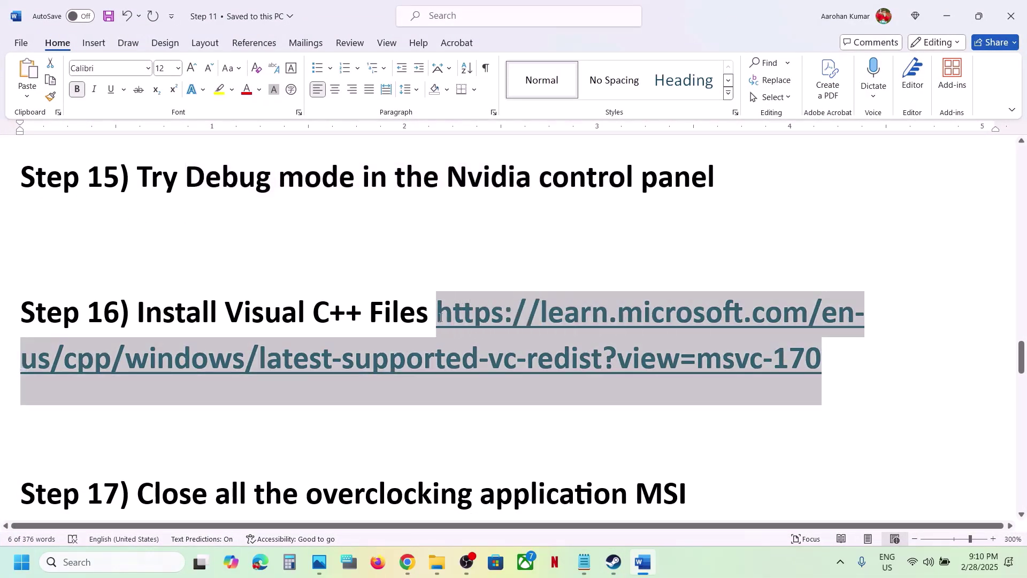
click(408, 562)
click(355, 14)
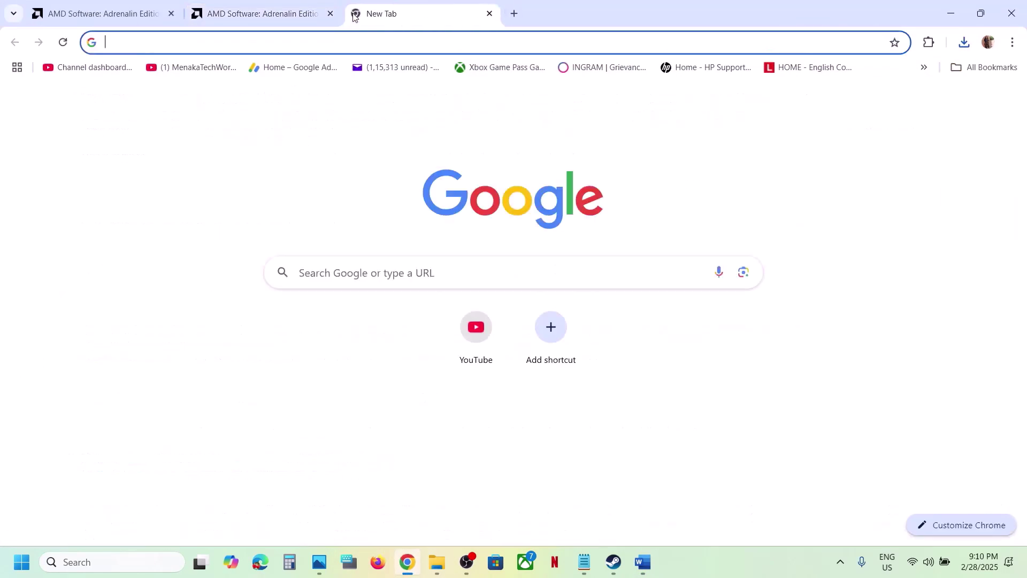
key(ctrl+v)
key(Return)
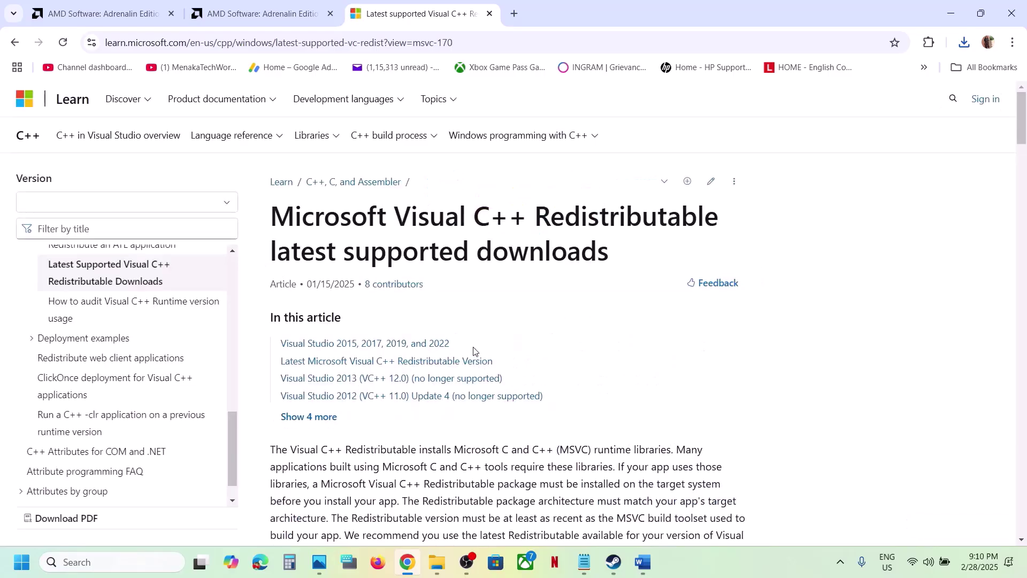
Find the Visual Studio 2015, 2017, 2019 and 2022 X86 redistributable and start repairing it with its setup program.
scroll(473, 351, down, 7)
drag(417, 281, 683, 282)
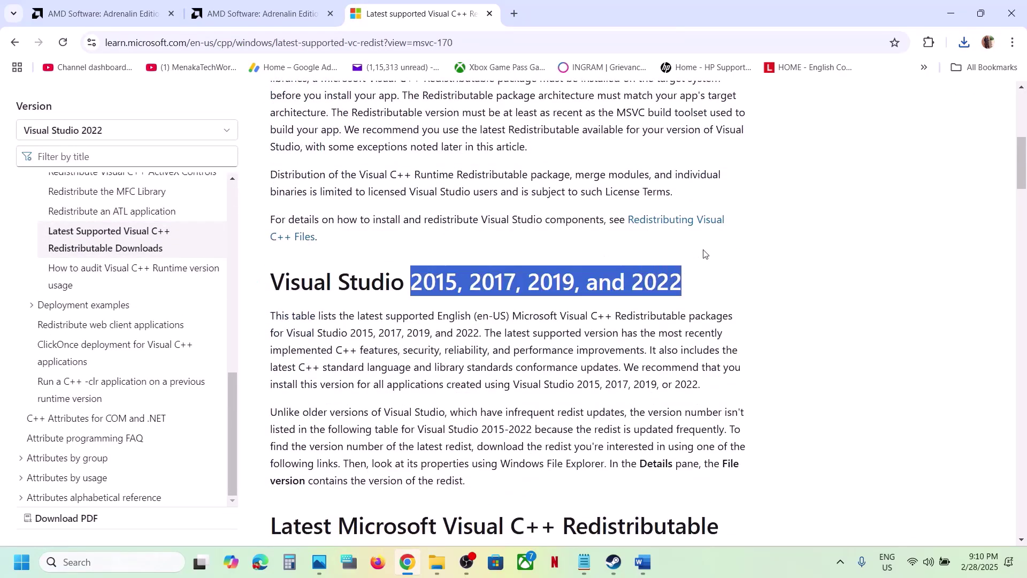
scroll(403, 214, down, 10)
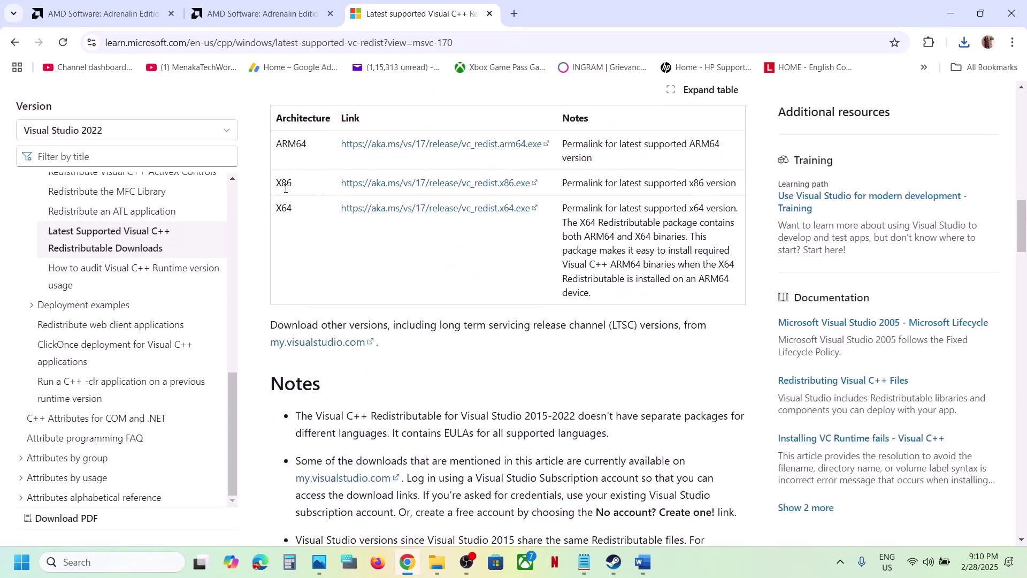
double_click(284, 184)
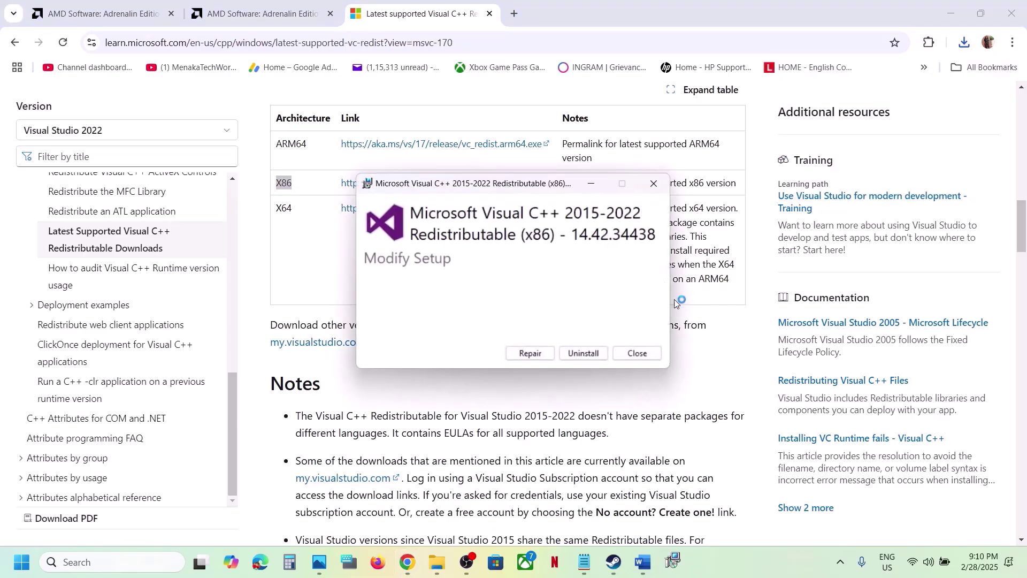
click(531, 354)
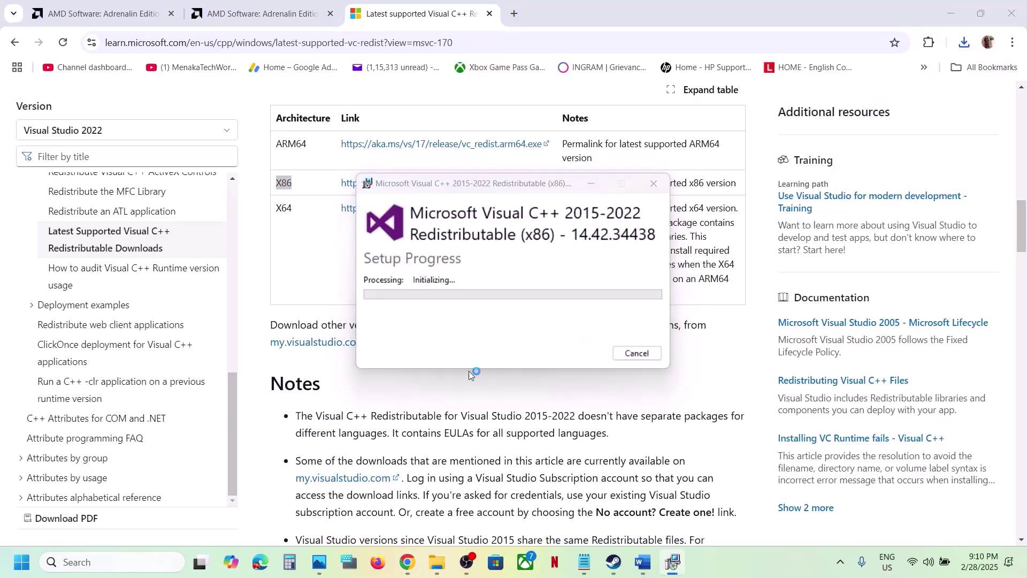
Download the latest supported X64 Visual C++ redistributable and check it in the browser's recent downloads.
double_click(283, 208)
click(397, 214)
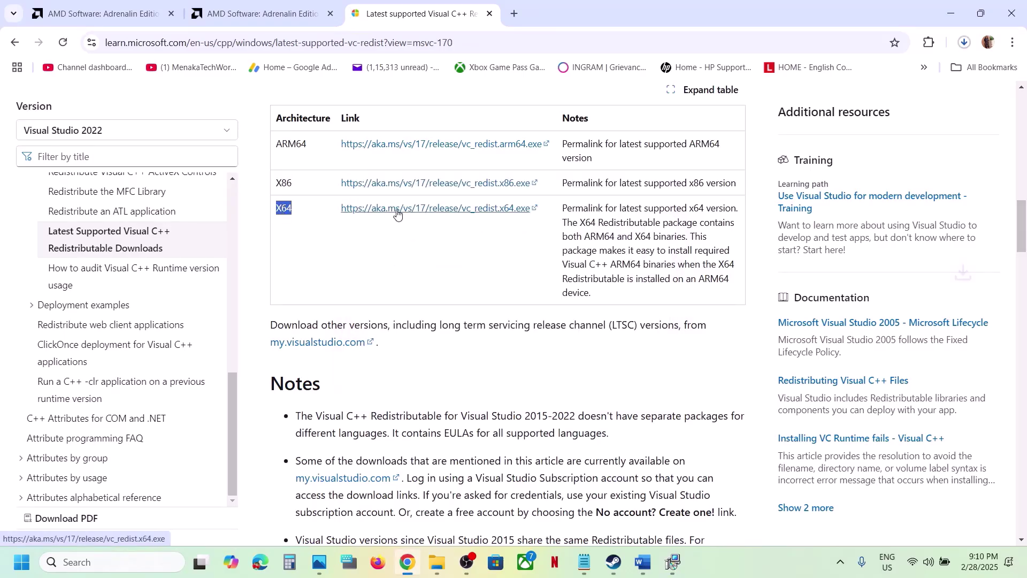
click(964, 42)
click(886, 92)
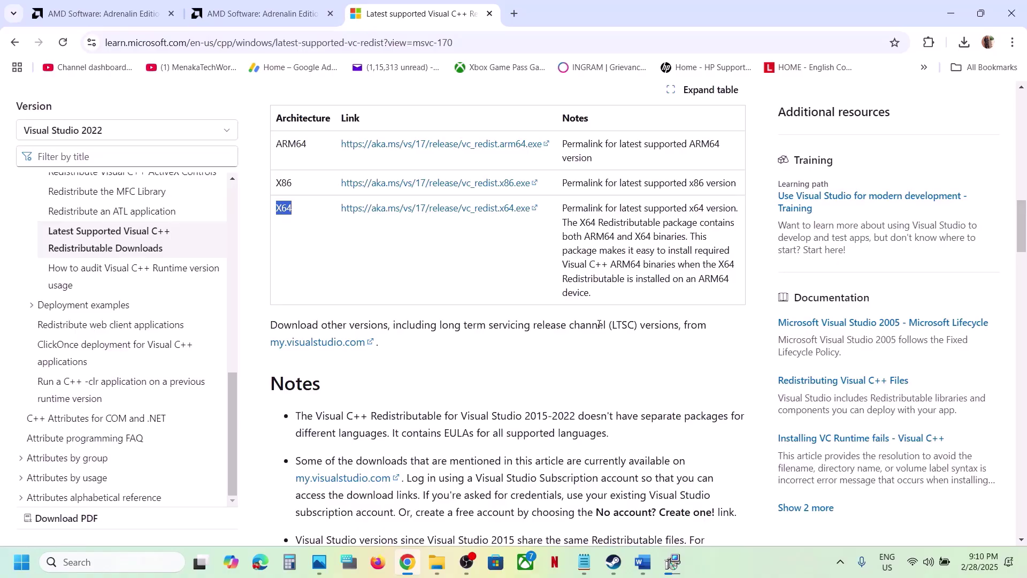
Move the x86 setup window aside, run the downloaded VC_redist.x64 (3).exe, and start repairing the x64 redistributable.
click(670, 565)
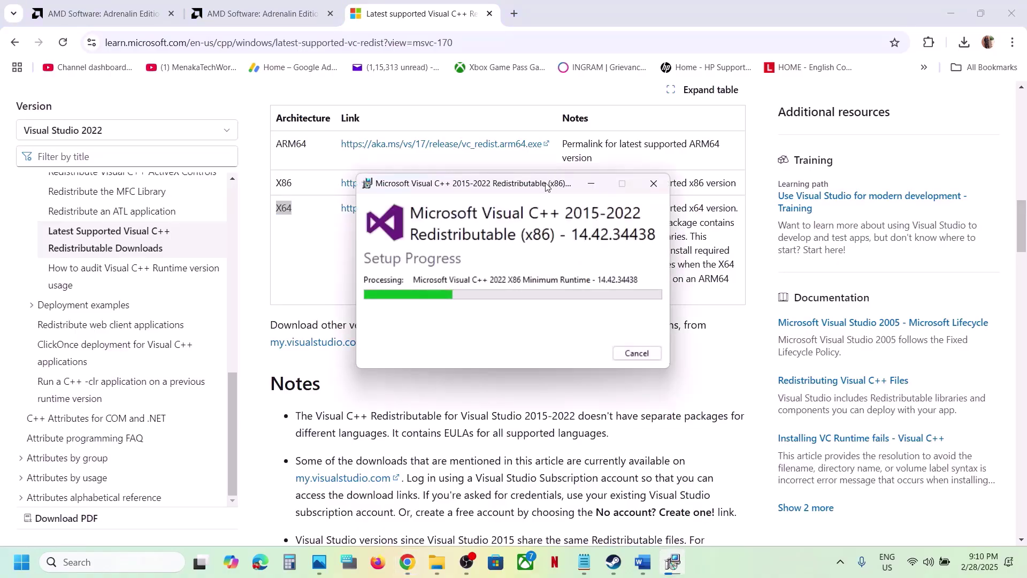
drag(547, 184, 640, 221)
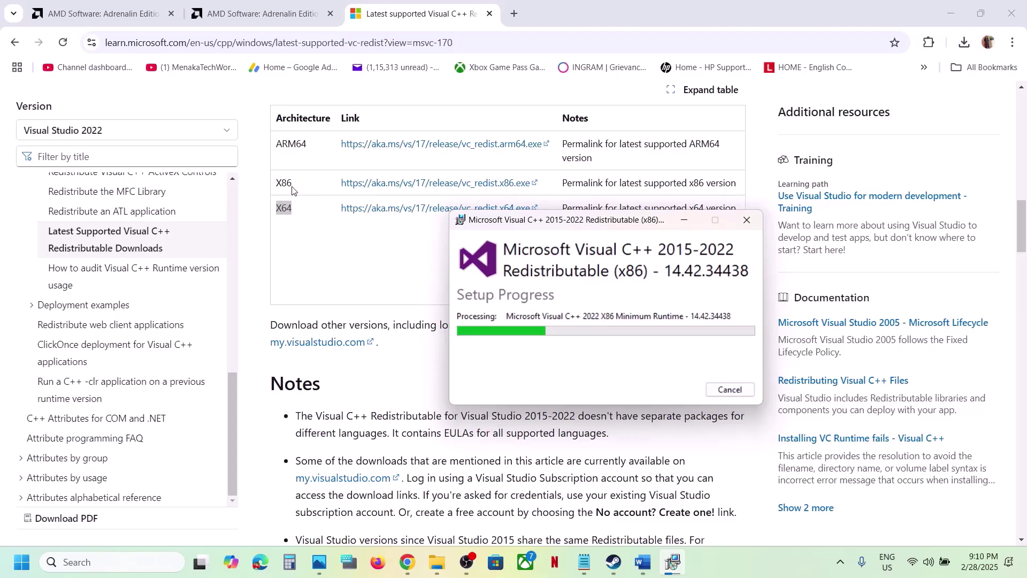
click(299, 230)
click(962, 47)
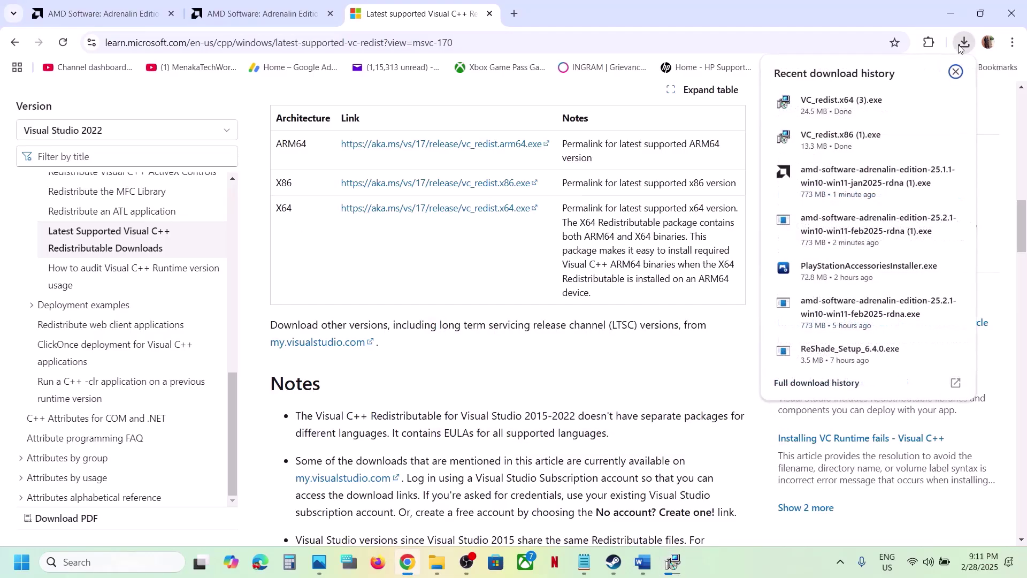
click(841, 105)
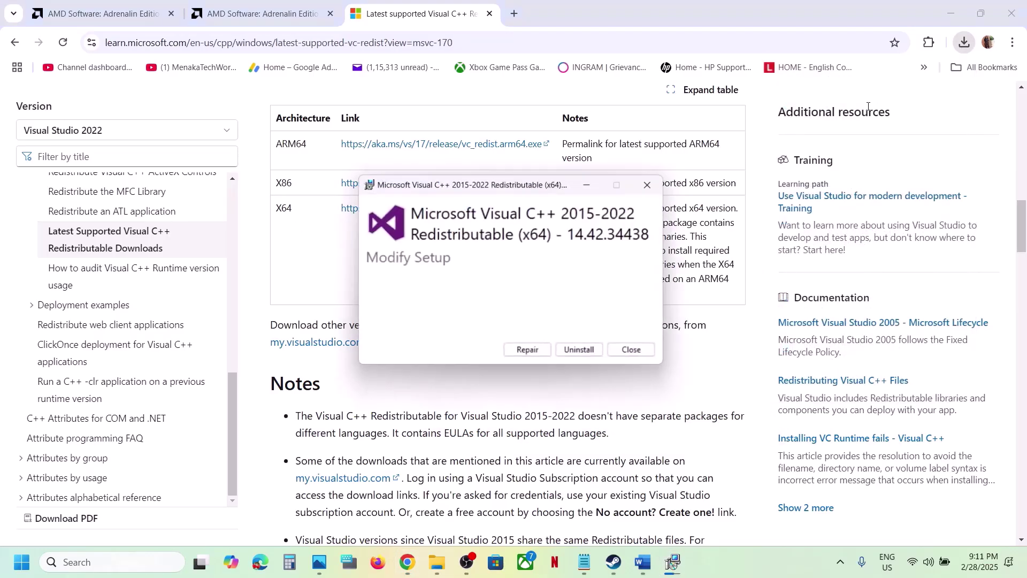
click(531, 354)
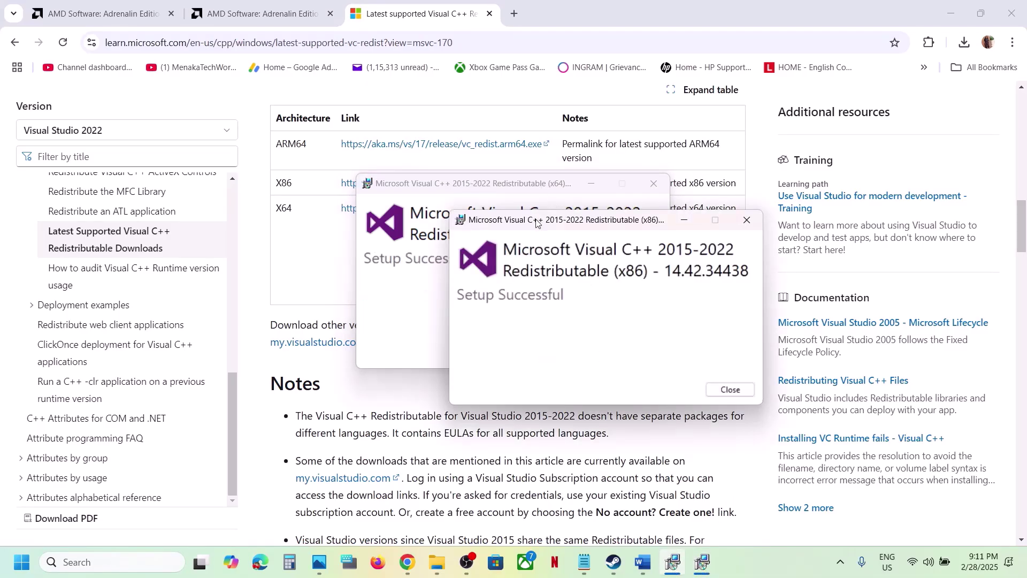
Close the x64 and x86 Visual C++ redistributable setup windows.
drag(536, 224, 745, 229)
click(631, 354)
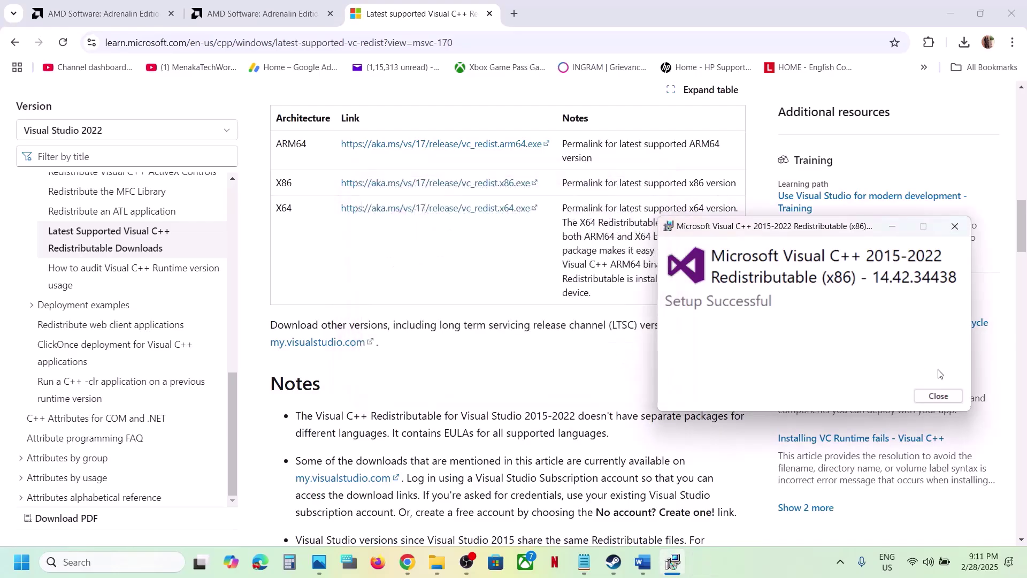
click(939, 396)
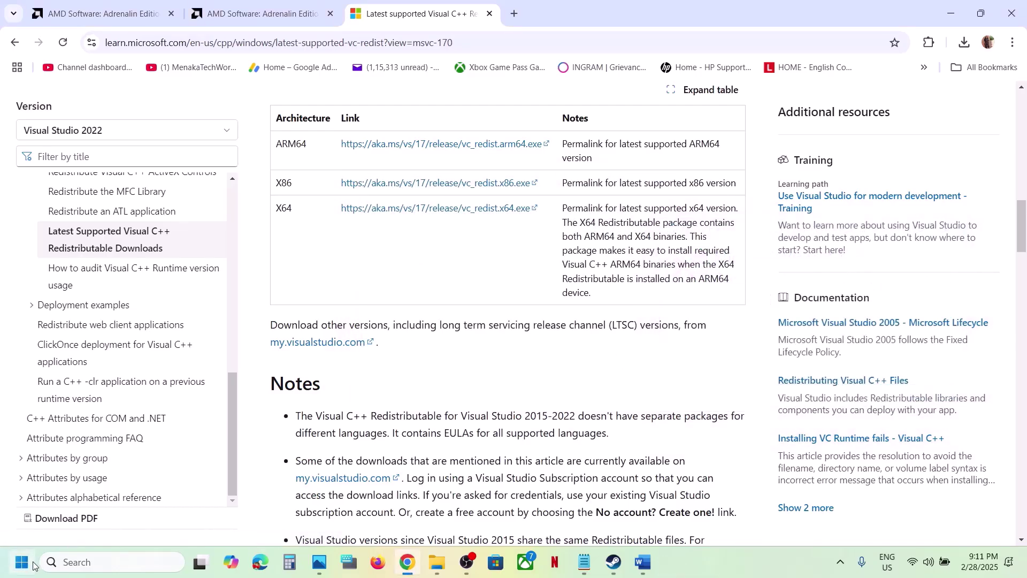
Bring up the Windows Restart option, dismiss it without restarting, and switch to Steam.
click(21, 562)
click(390, 516)
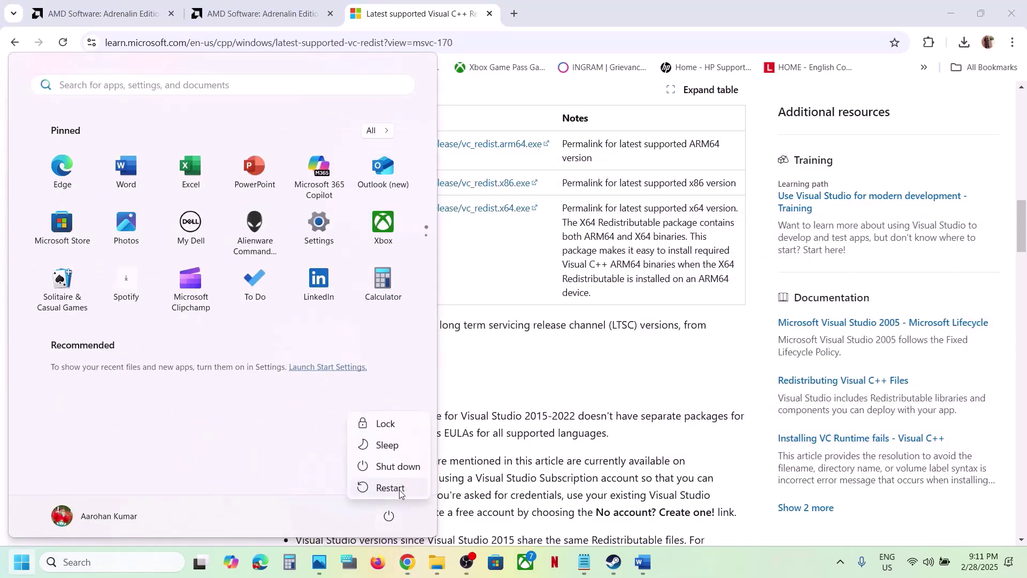
key(Escape)
click(614, 562)
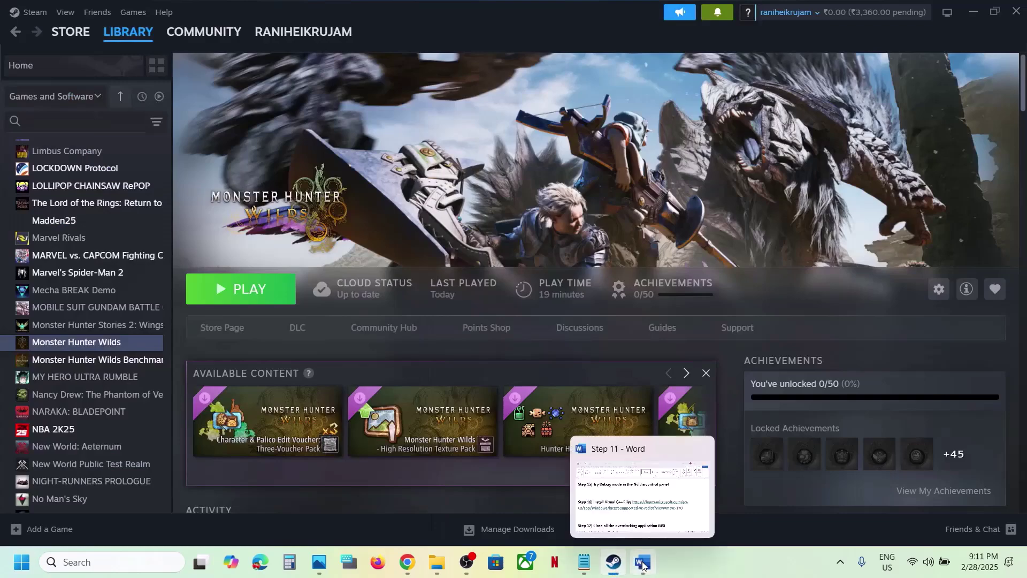
Copy "MSI Afterburner" from Step 17 of the Word guide and launch that app through a Windows search.
click(643, 562)
scroll(434, 346, down, 2)
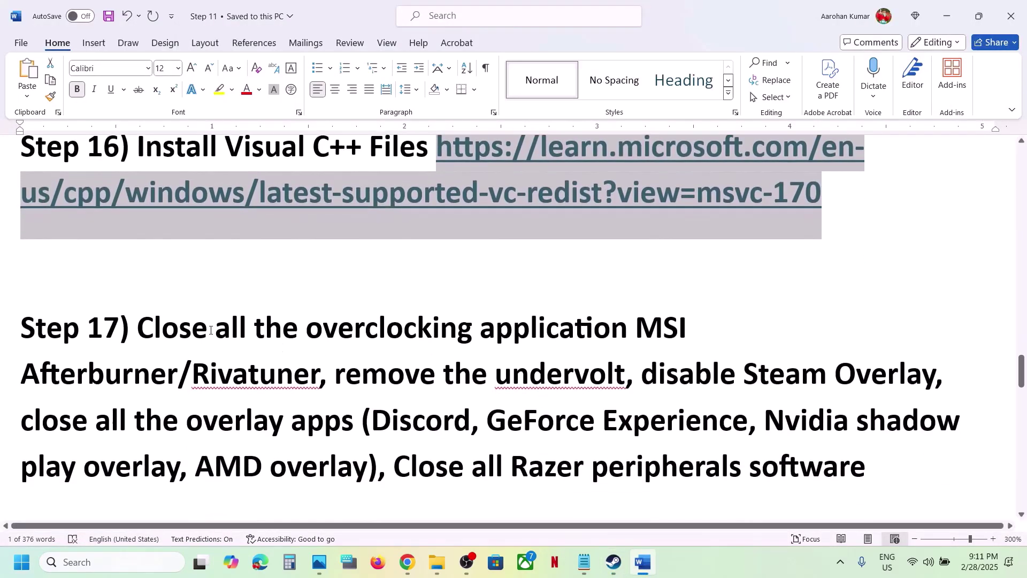
drag(145, 329, 178, 374)
click(655, 329)
key(ctrl+c)
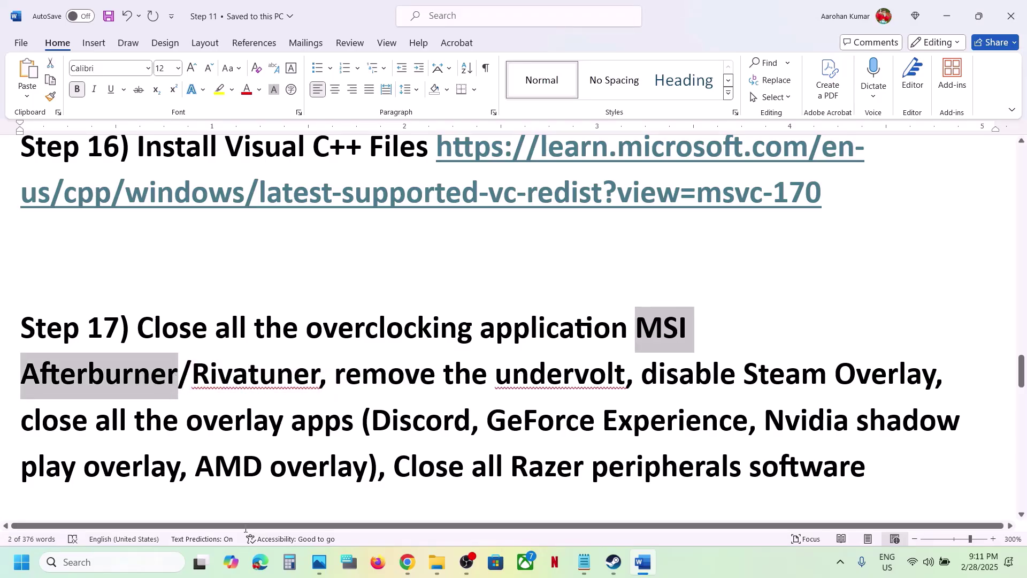
key(super+s)
key(ctrl+v)
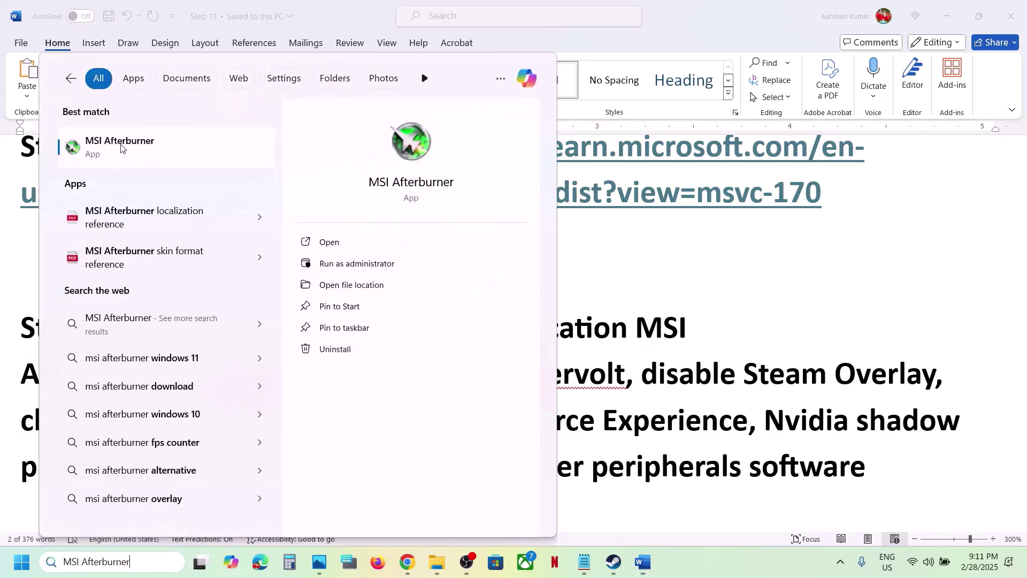
click(712, 211)
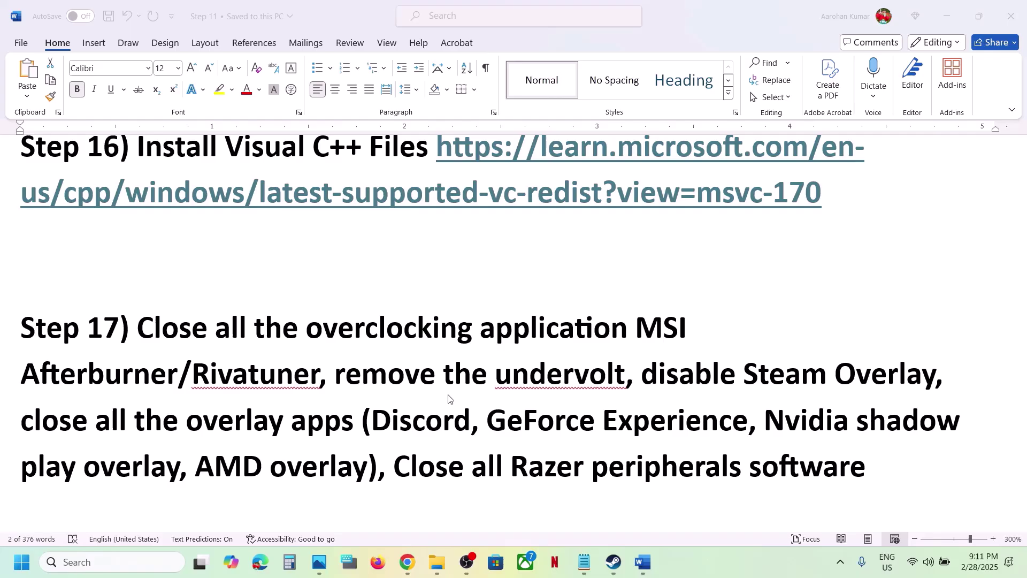
Search Windows for "riva" and launch the RivaTuner best match.
click(97, 563)
text(rib)
key(BackSpace)
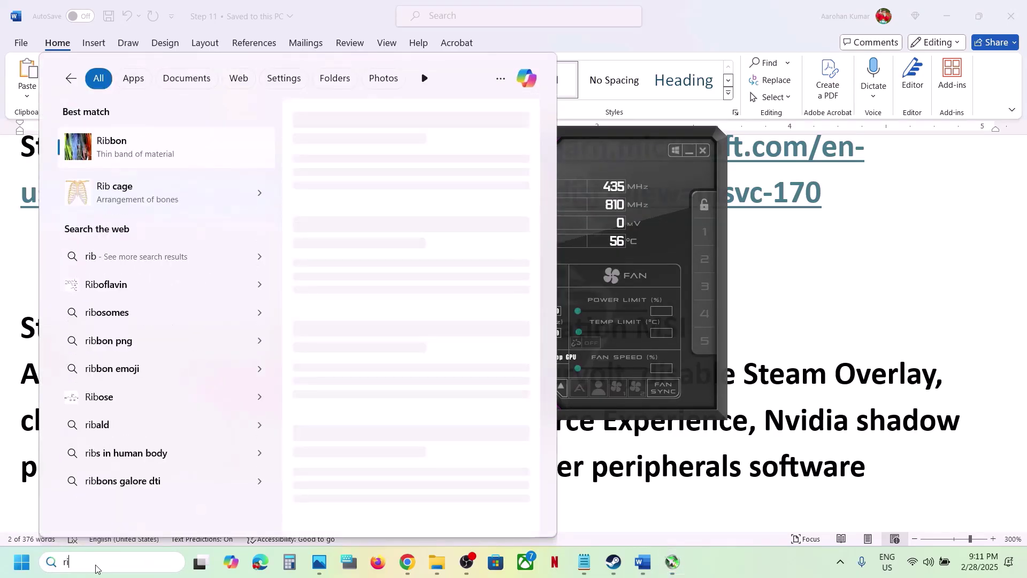
text(va)
key(Return)
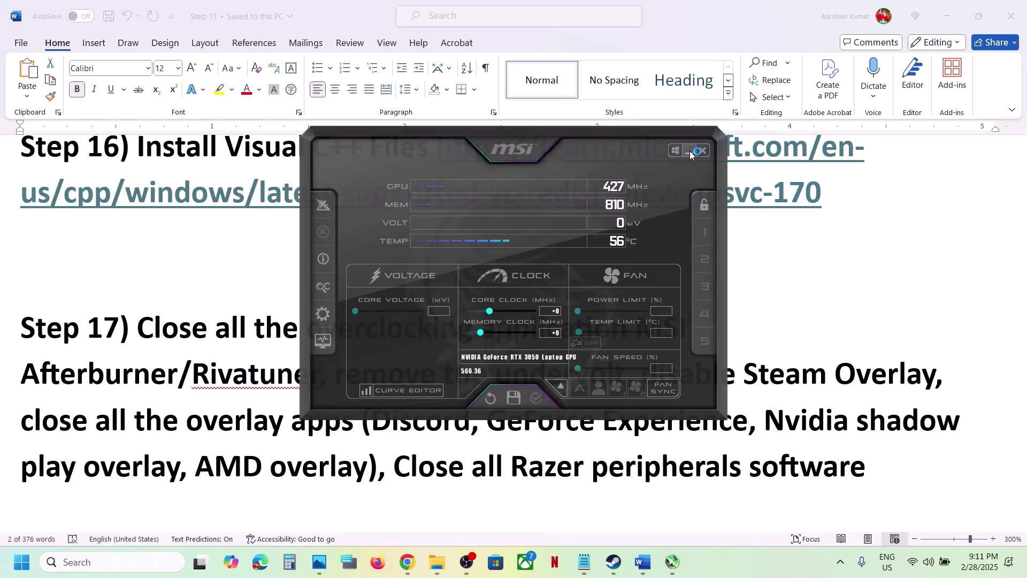
Close MSI Afterburner and RivaTuner completely from their background icons in the system tray.
click(642, 562)
click(841, 563)
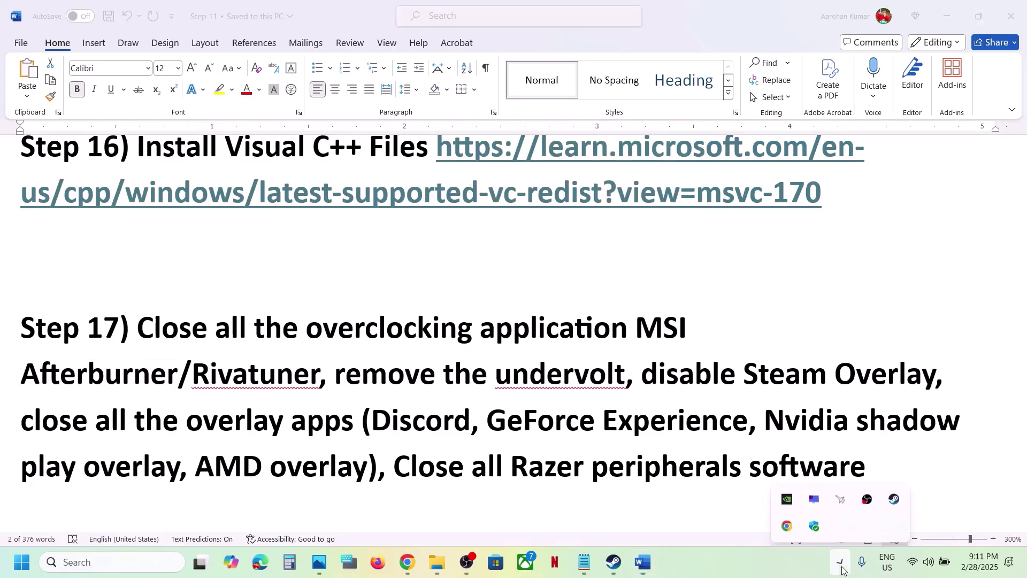
right_click(842, 500)
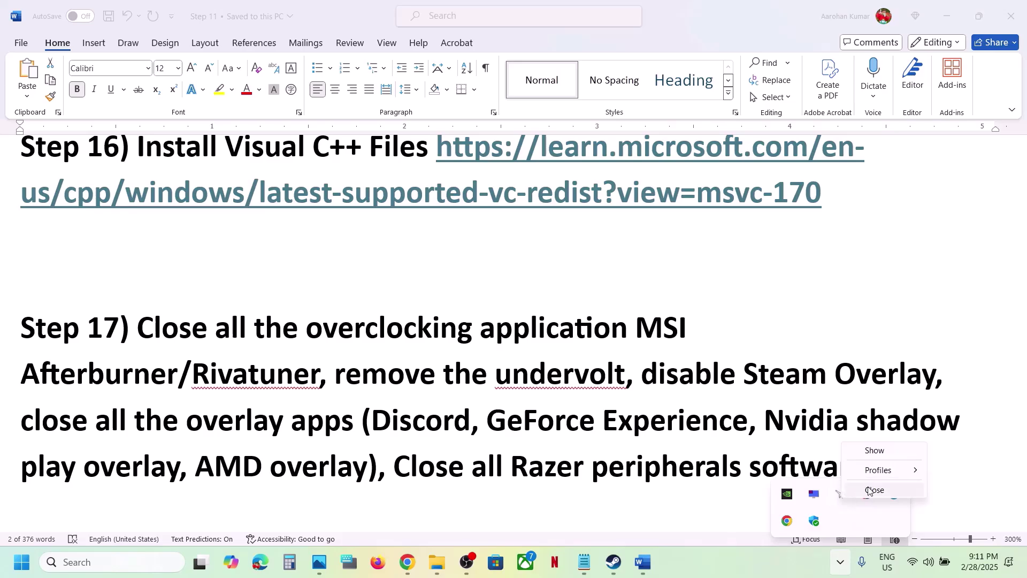
click(871, 490)
right_click(817, 499)
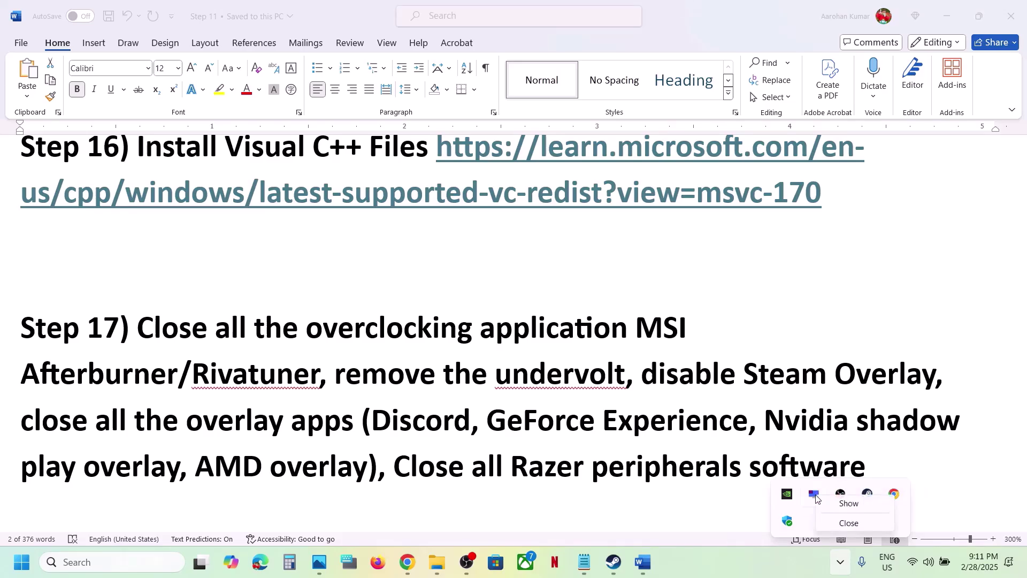
click(846, 520)
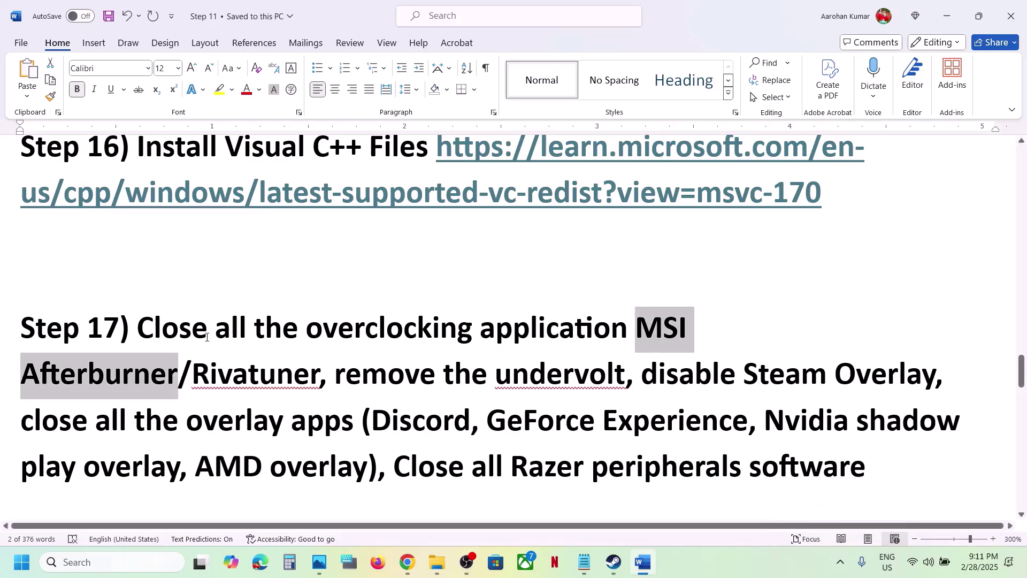
Highlight the overclocking application and "disable Steam Overlay" instructions in Step 17 of the guide.
drag(208, 337, 413, 375)
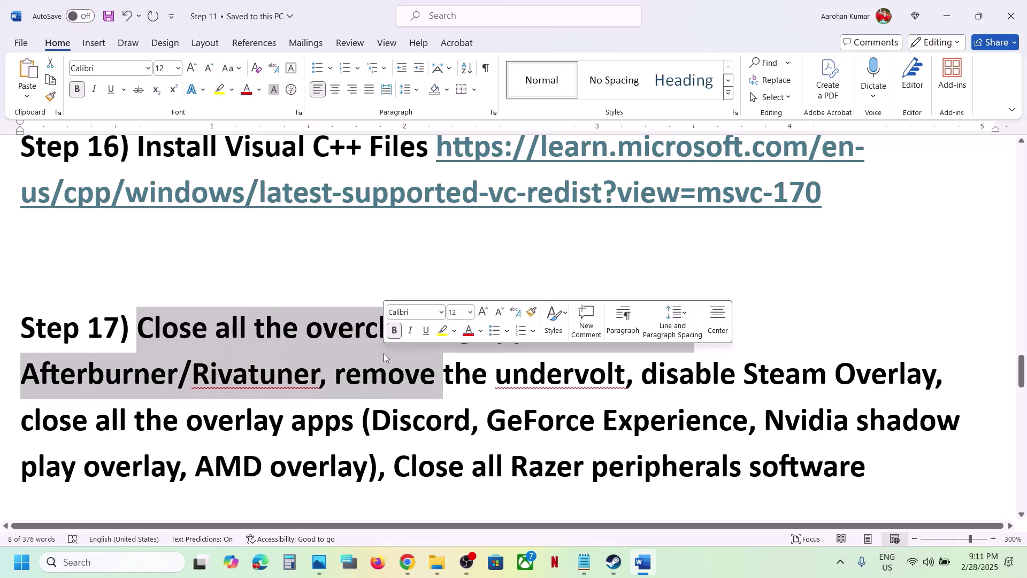
click(407, 374)
drag(344, 375, 935, 380)
Check the Steam Overlay setting in Monster Hunter Wilds' Steam properties, and return to the Word guide.
click(610, 571)
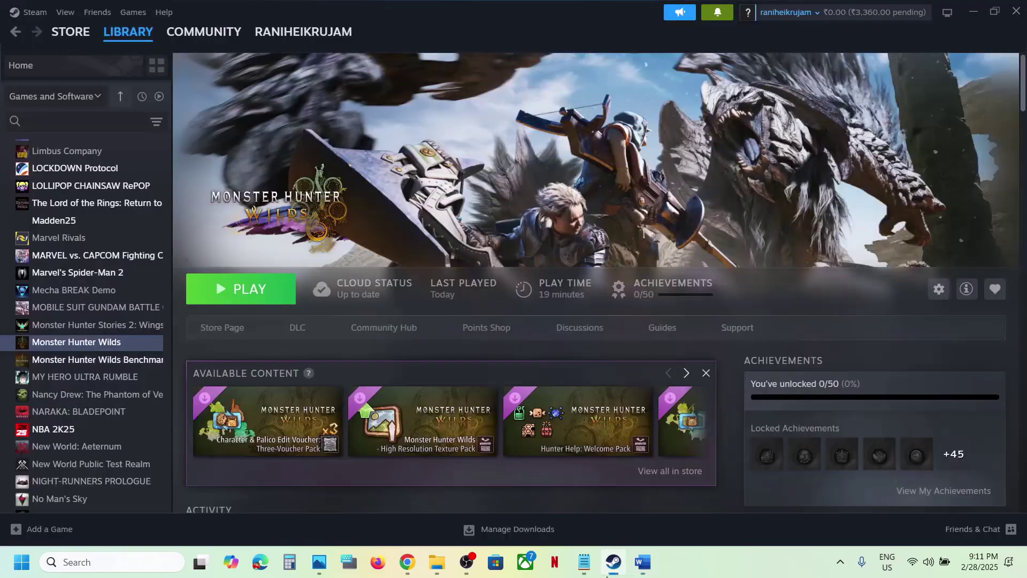
right_click(68, 351)
click(245, 410)
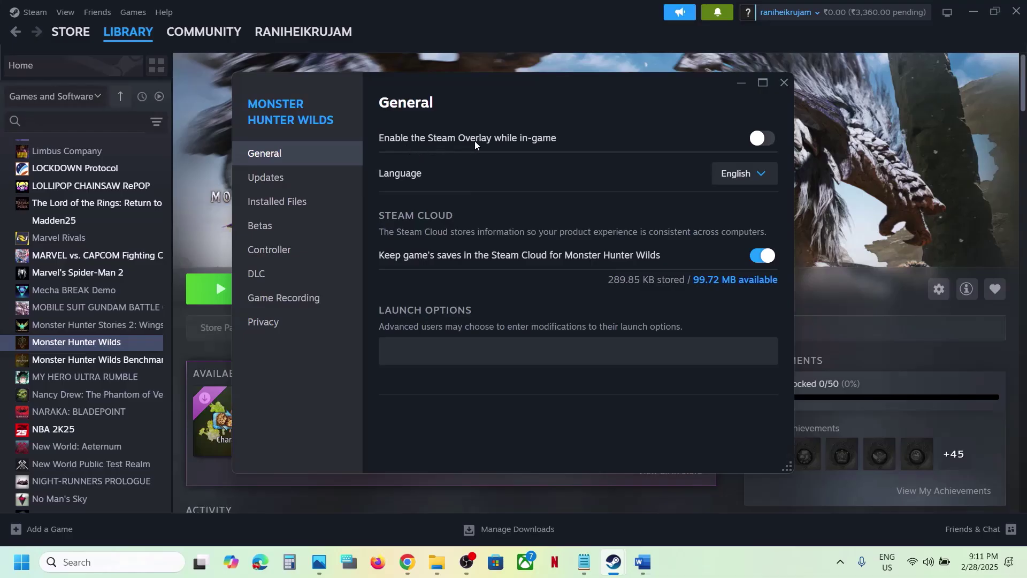
click(786, 81)
click(641, 562)
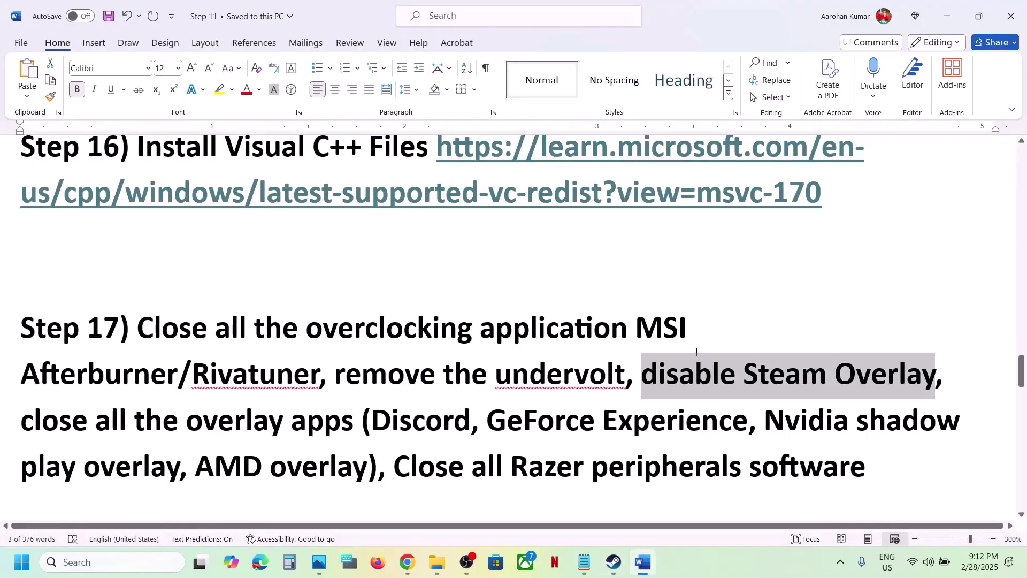
Highlight Discord in Step 17, and check the NVIDIA overlay setting in the NVIDIA app before closing it.
drag(379, 413, 454, 422)
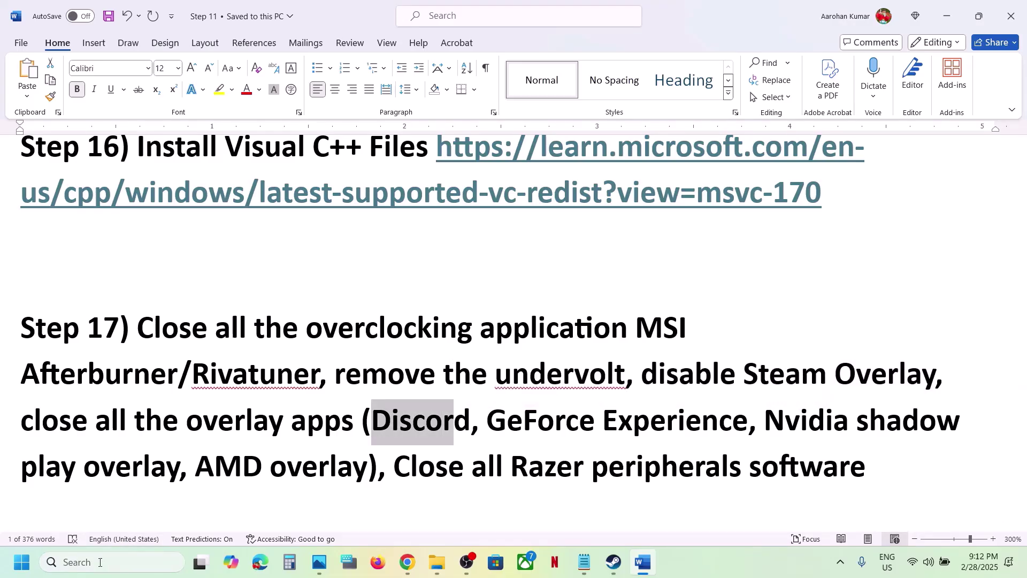
click(100, 562)
text(nvid)
key(Return)
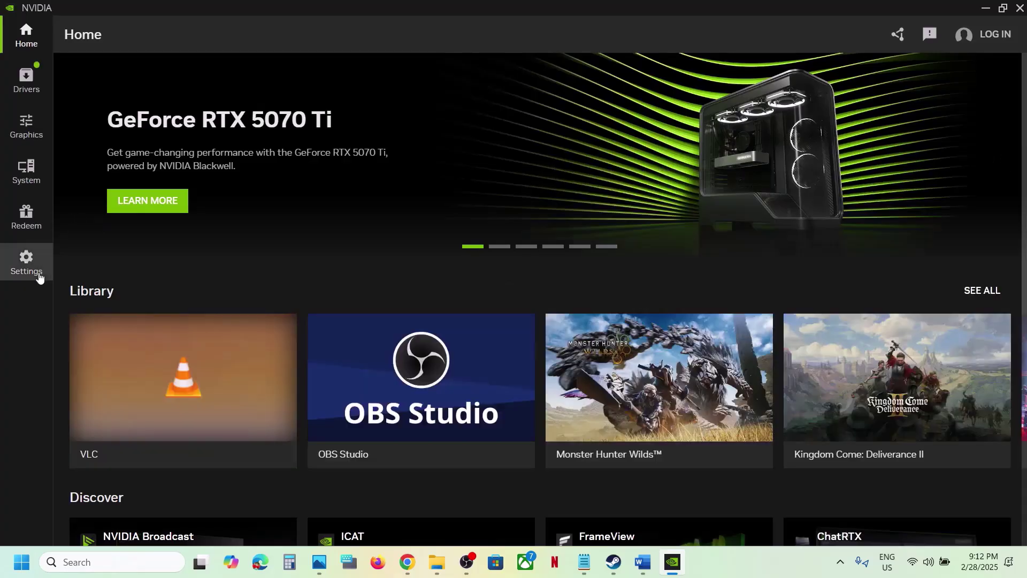
click(38, 276)
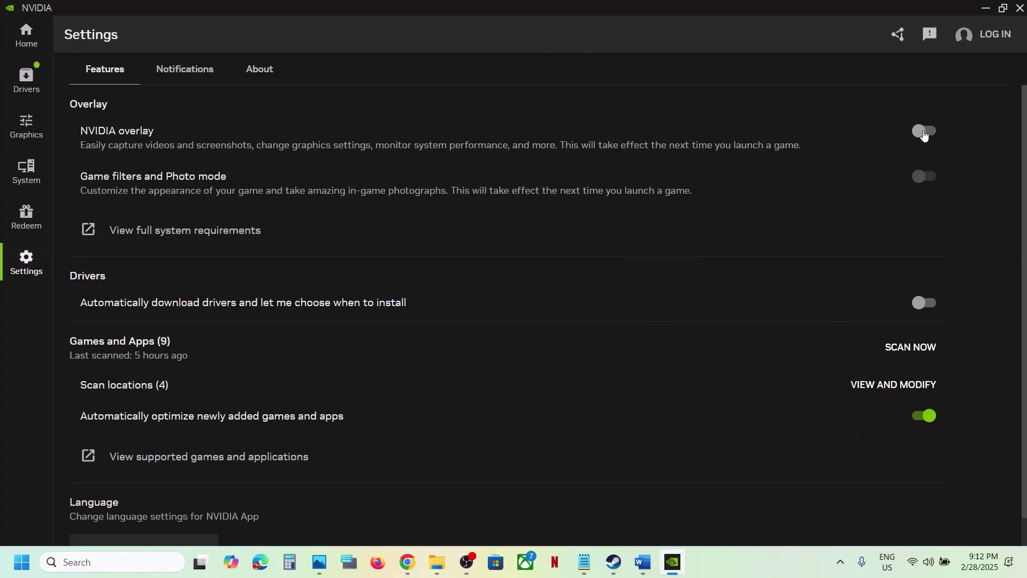
click(1021, 8)
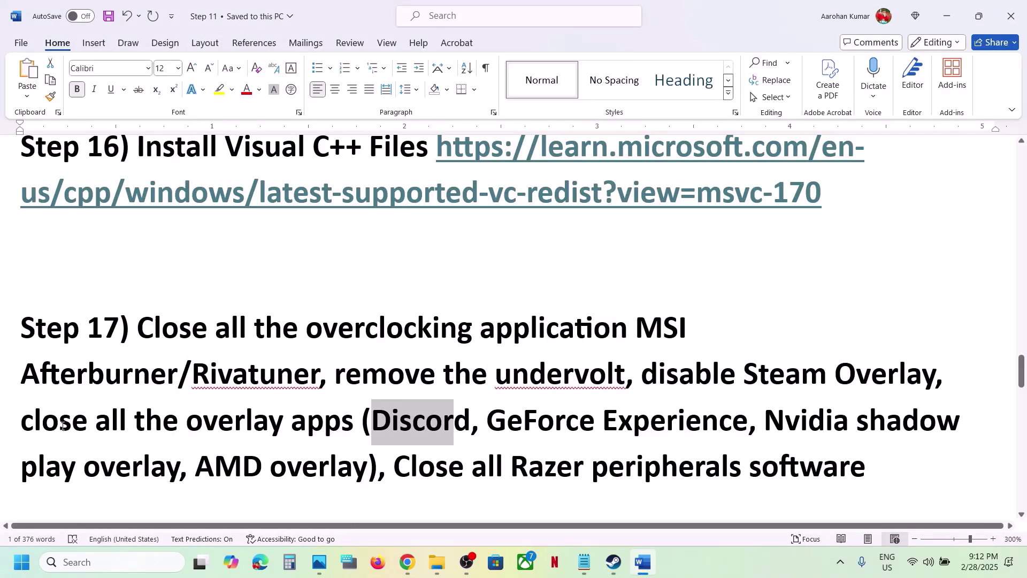
Highlight the instructions in Step 17 to close all overlay apps and all Razer peripherals software.
drag(62, 426, 355, 425)
scroll(355, 417, down, 2)
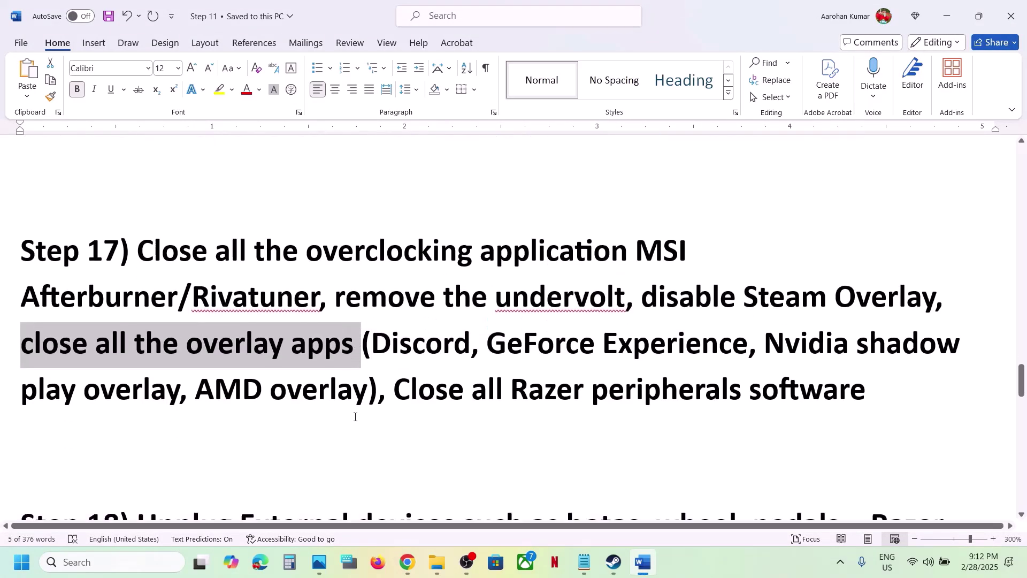
scroll(396, 391, down, 1)
drag(400, 345, 793, 337)
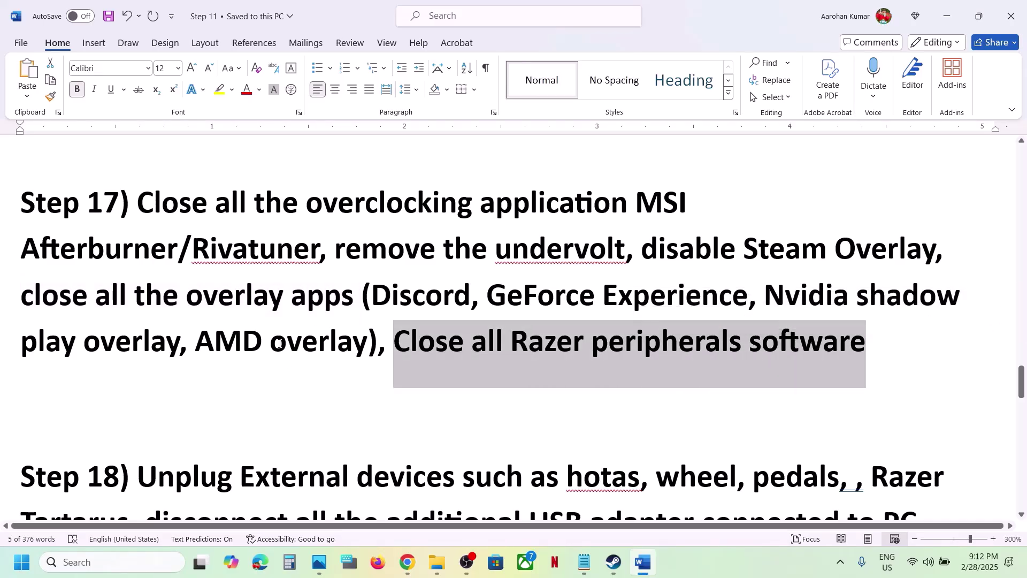
Highlight the Step 18 instructions on unplugging external devices and USB adapters and disconnecting additional joysticks or controllers.
scroll(280, 344, down, 4)
drag(144, 286, 827, 318)
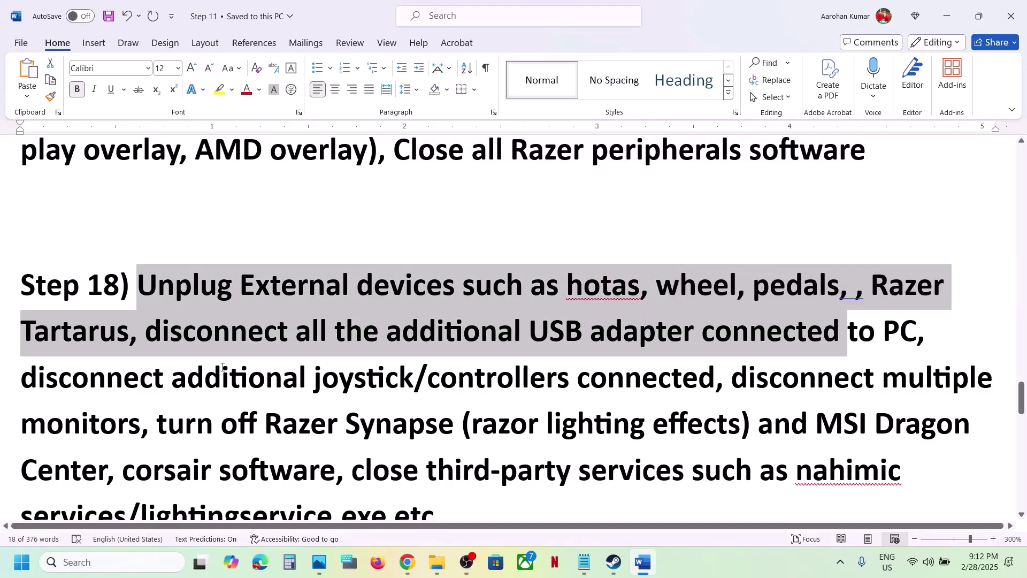
drag(45, 379, 478, 386)
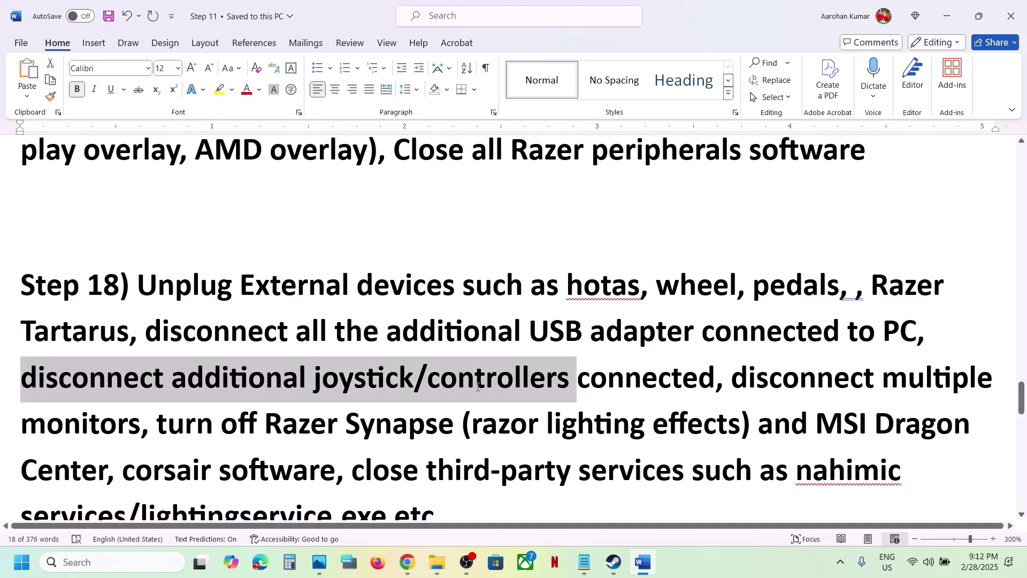
drag(576, 381, 646, 384)
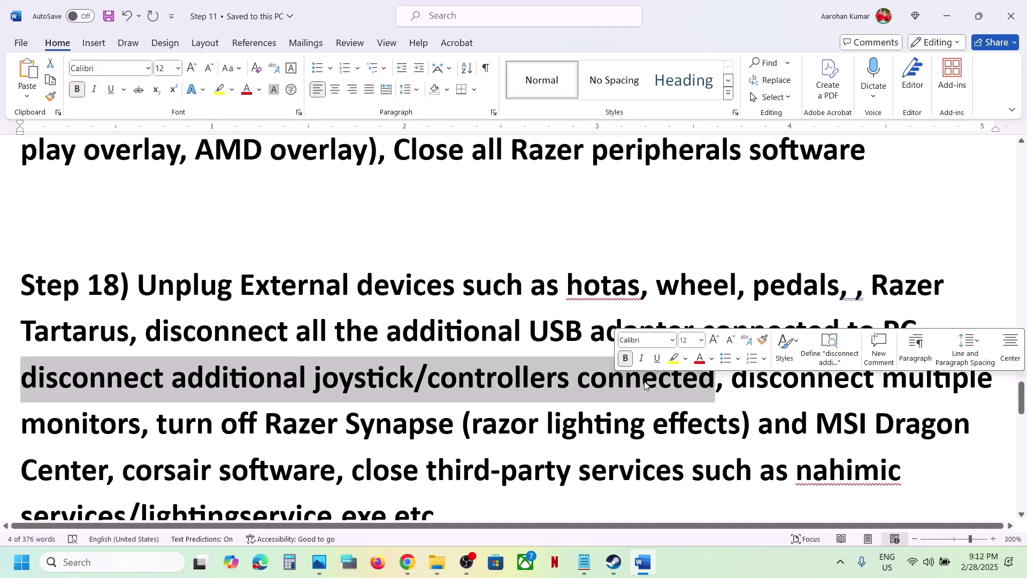
scroll(647, 384, down, 1)
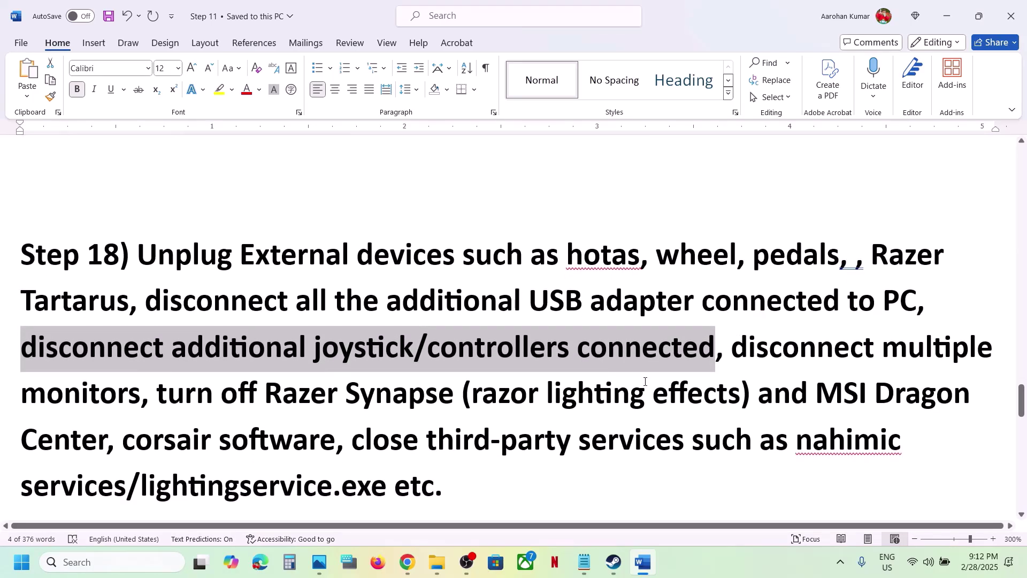
Highlight the Step 18 instructions on disconnecting multiple monitors, and on turning off Razer Synapse, MSI Dragon Center, corsair software and third-party services.
click(645, 381)
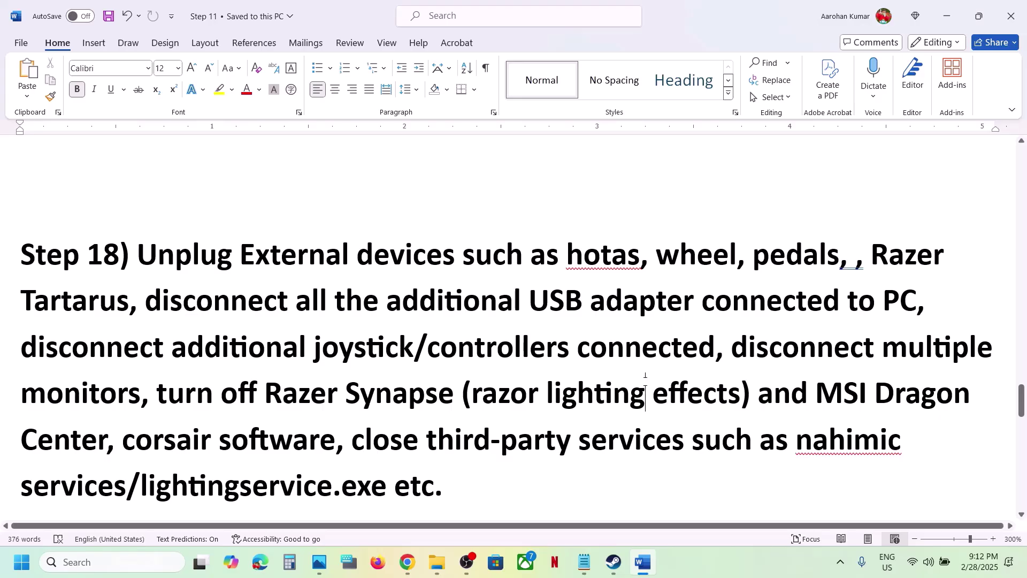
drag(734, 344, 147, 411)
scroll(147, 411, down, 2)
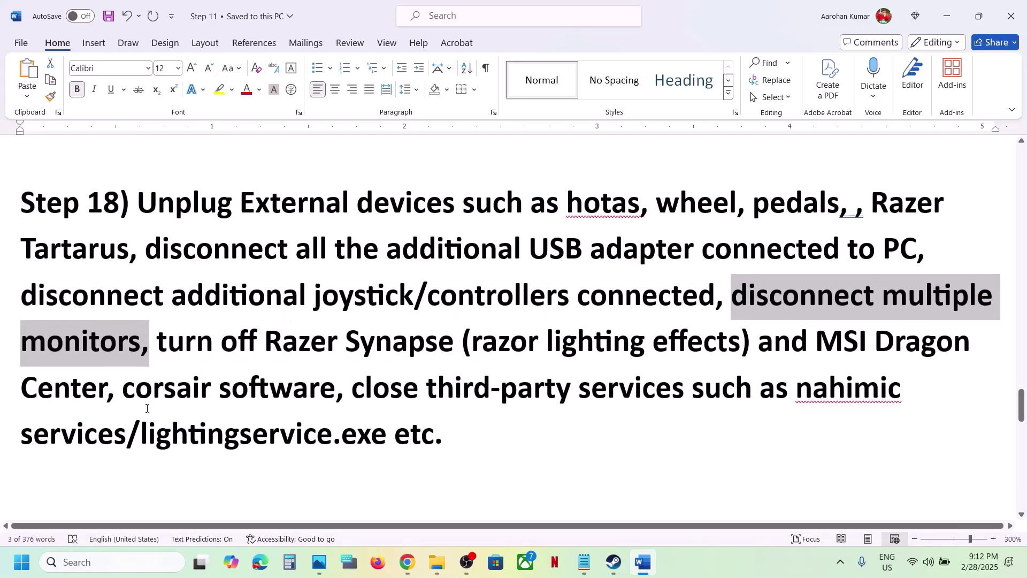
drag(156, 339, 446, 432)
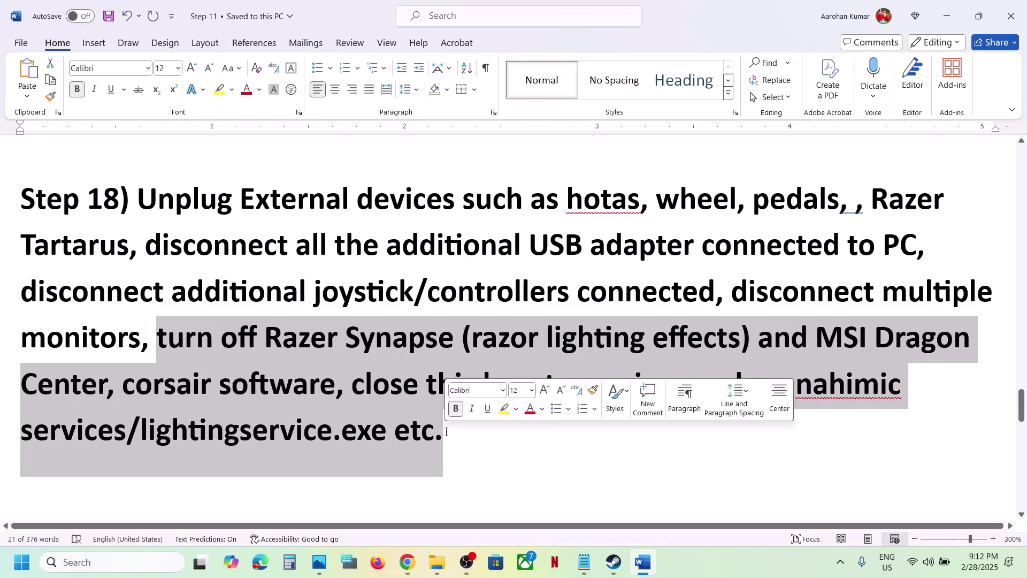
Highlight Step 19 of the guide, and check for updates on the Windows Update page in Windows Settings.
scroll(446, 432, down, 5)
scroll(446, 431, up, 1)
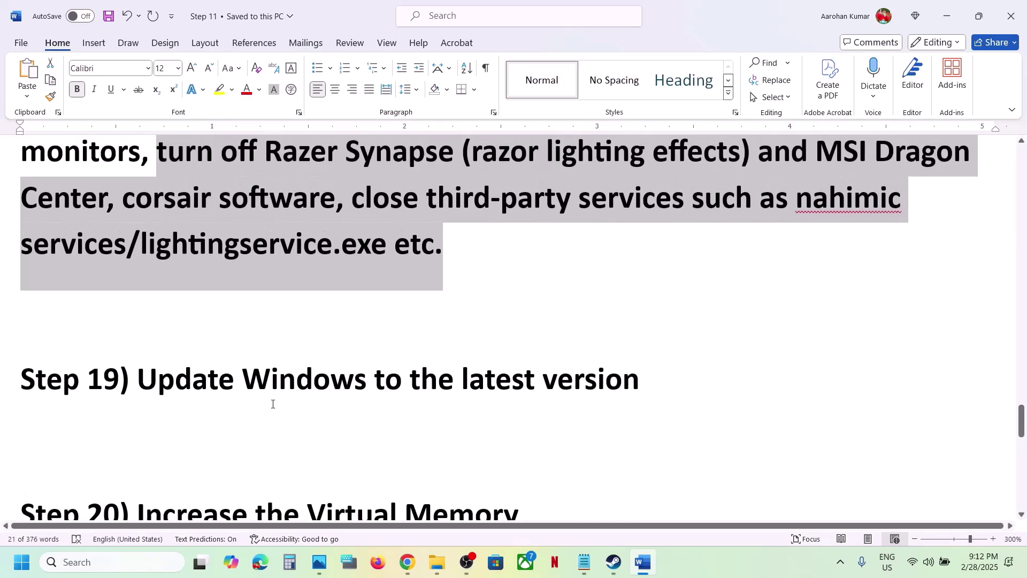
drag(214, 392, 32, 331)
key(super+i)
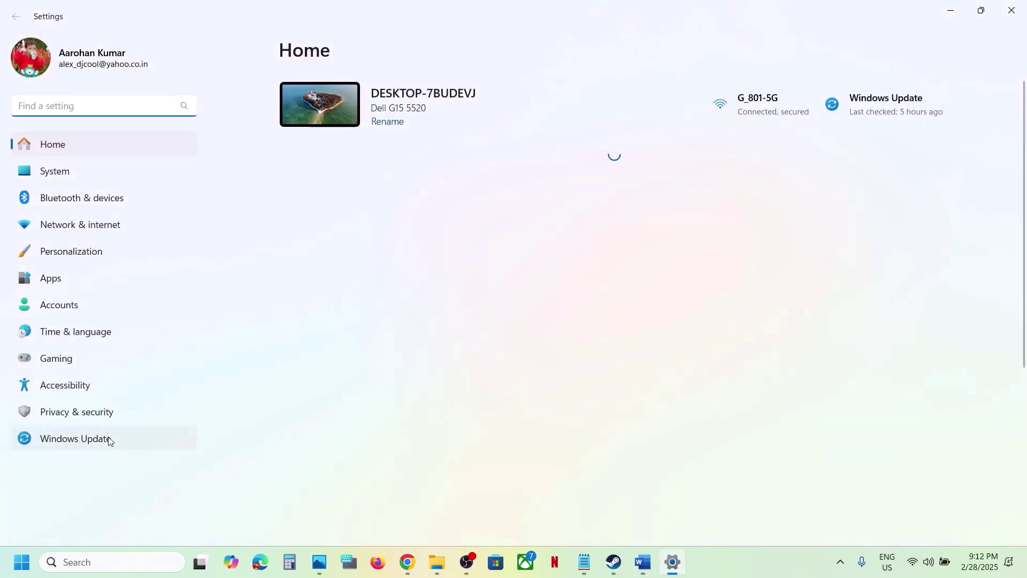
click(109, 440)
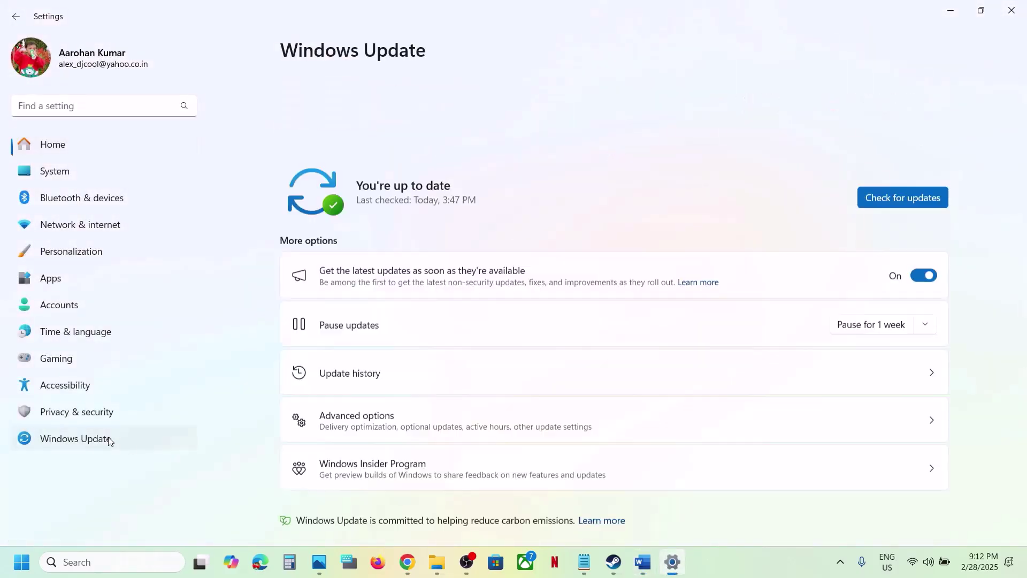
click(909, 111)
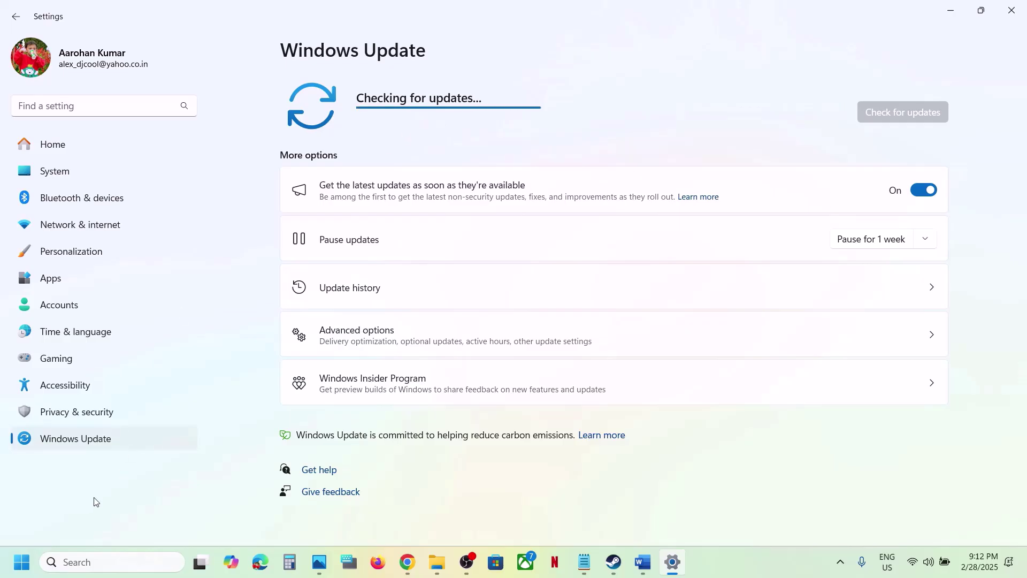
Show where the PC's power options are in the Start menu, and dismiss the menu.
key(super)
click(391, 516)
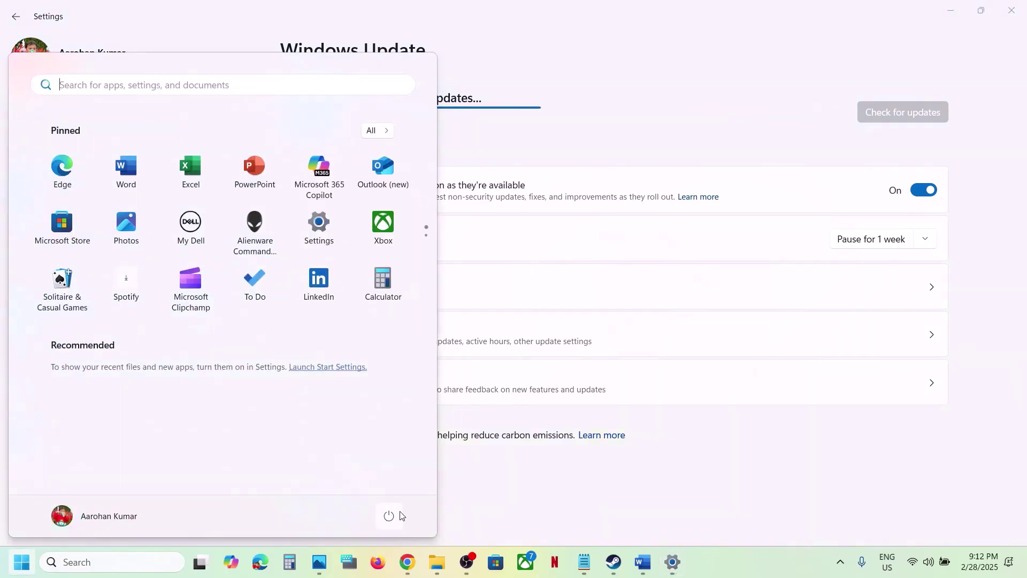
click(542, 491)
click(544, 493)
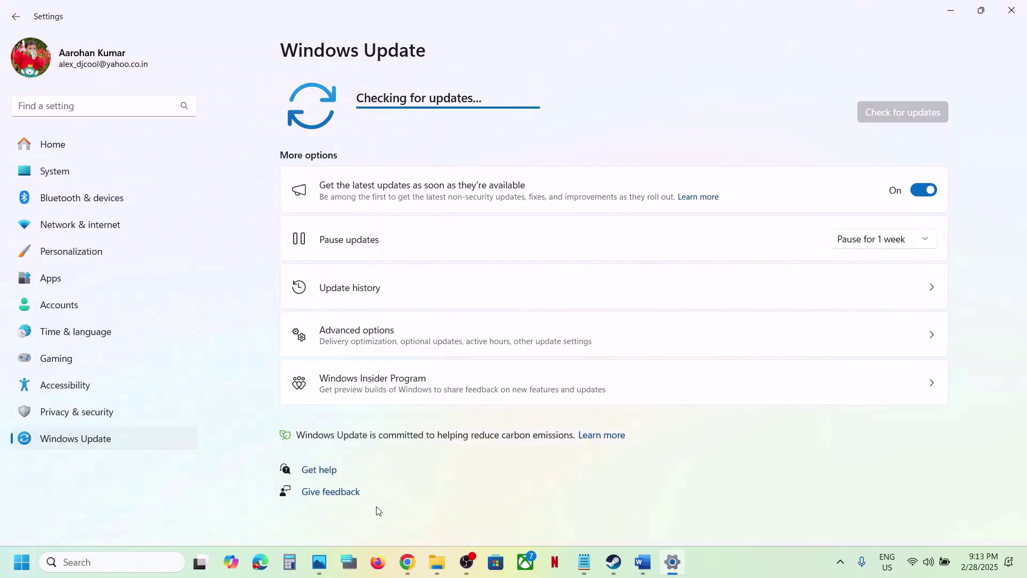
Search Windows for winver and run it to check the installed Windows version, closing the About Windows window.
click(119, 568)
text(inver)
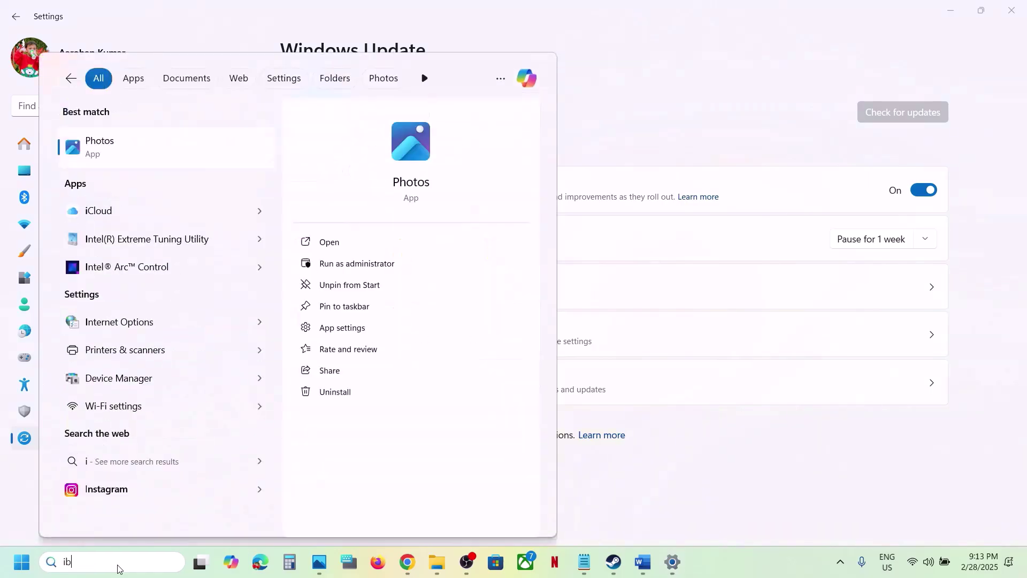
key(BackSpace)
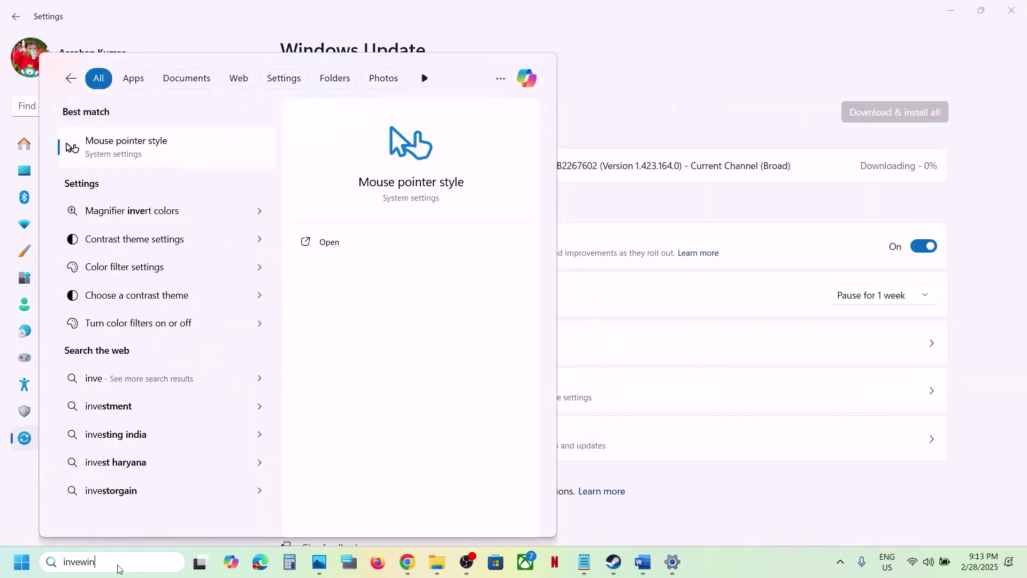
key(BackSpace)
key(BackSpace)
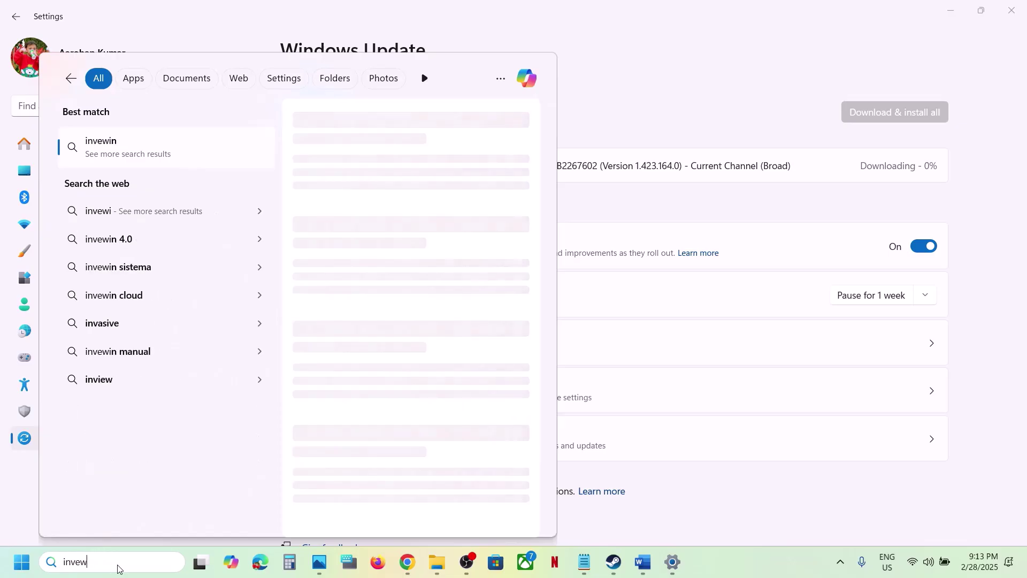
key(BackSpace)
key(BackSpace)
key(BackSpace)
key(BackSpace)
key(BackSpace)
text(winver)
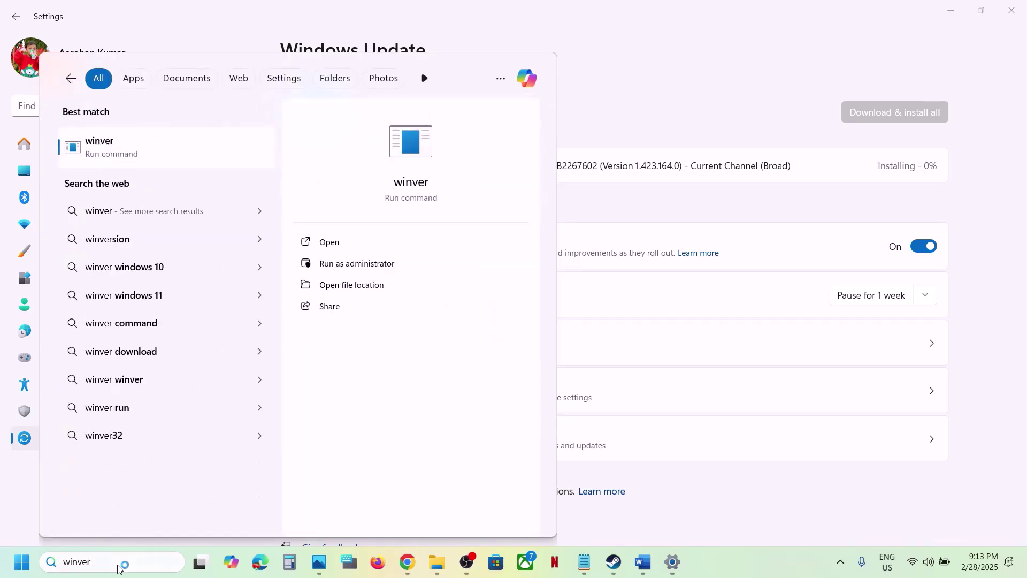
key(Return)
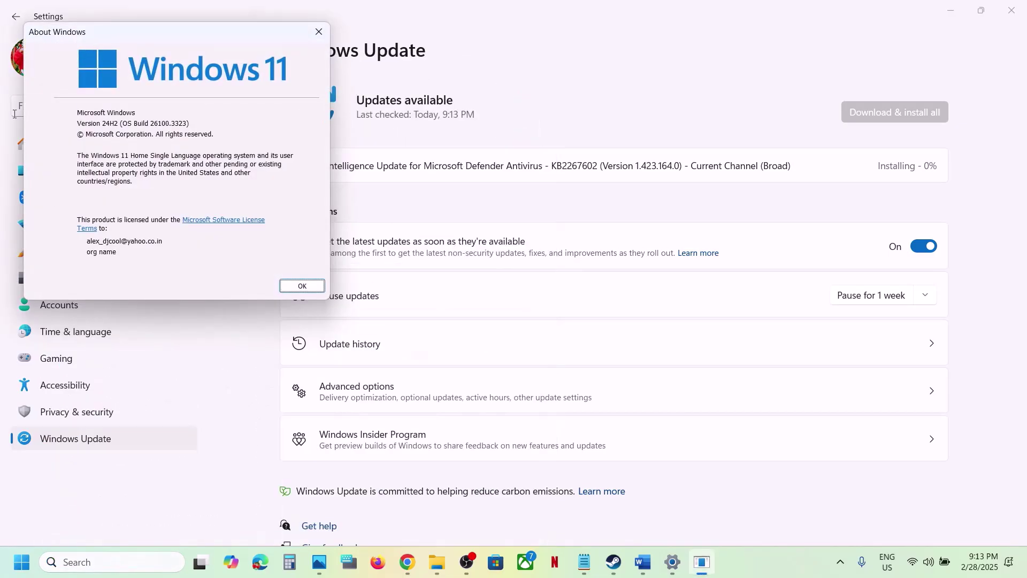
click(318, 31)
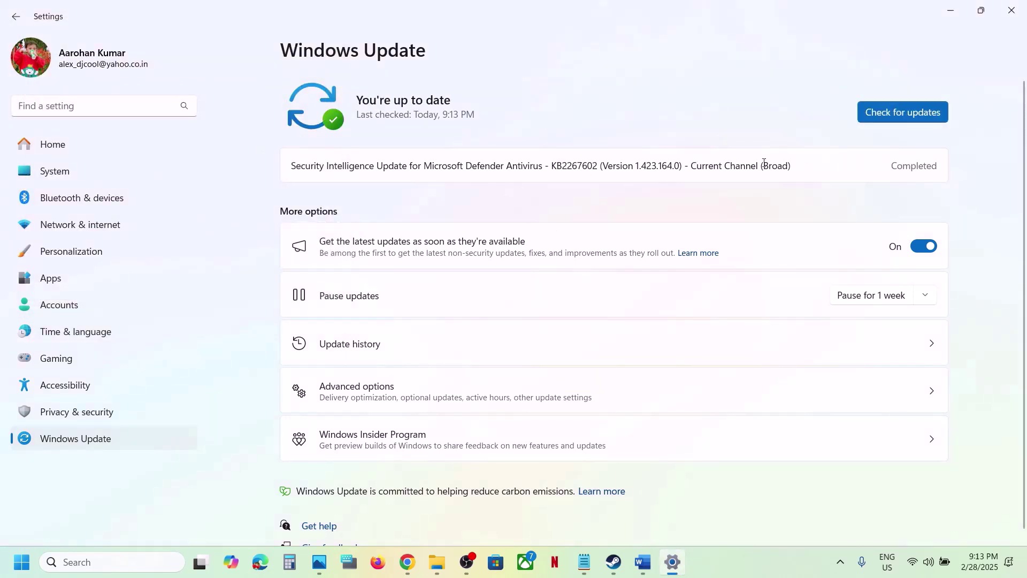
Look at Monster Hunter Wilds in the Steam library, and return to the Word guide at Step 20 on virtual memory.
click(613, 562)
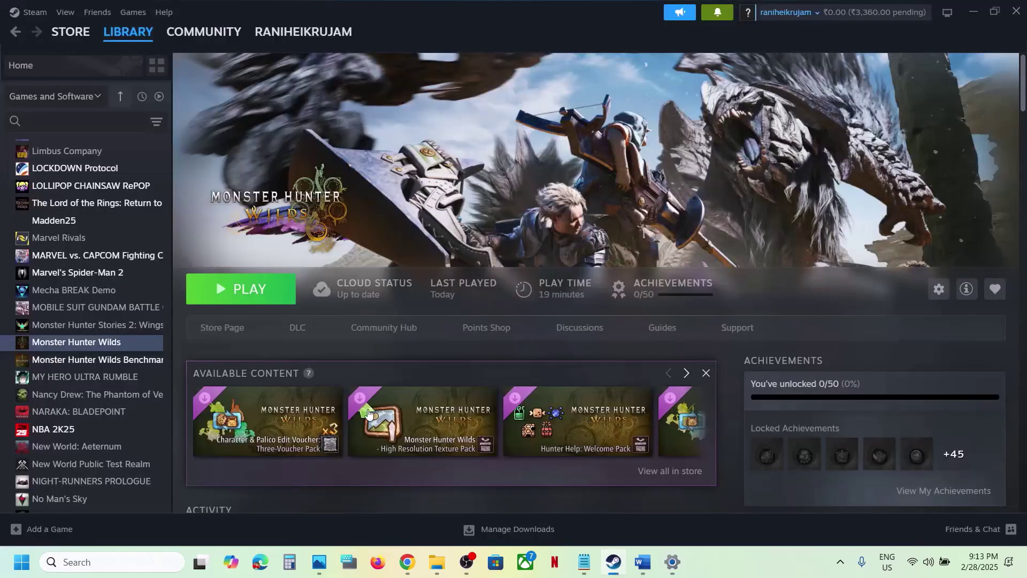
click(643, 562)
scroll(404, 392, down, 3)
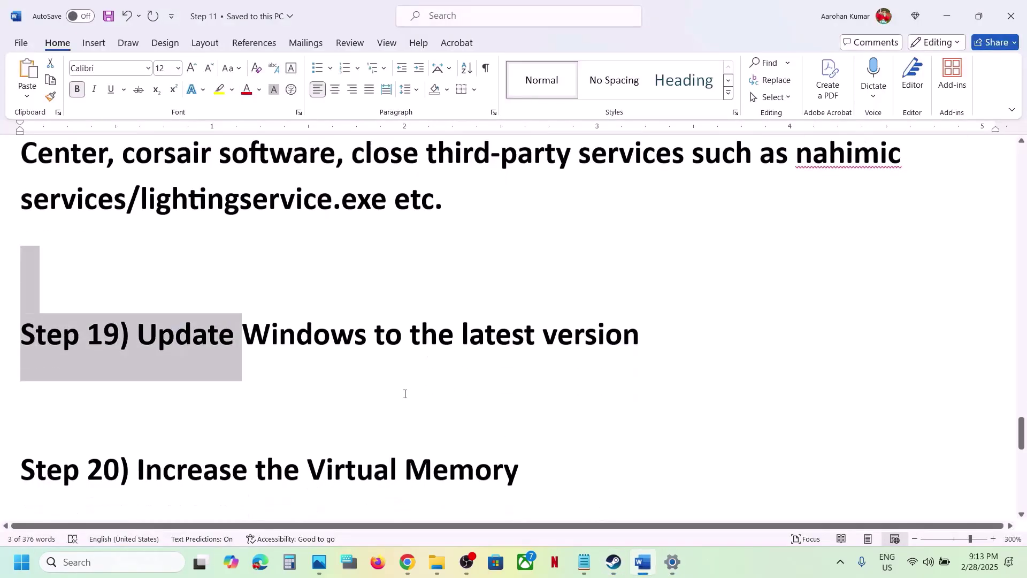
scroll(404, 394, down, 2)
click(760, 574)
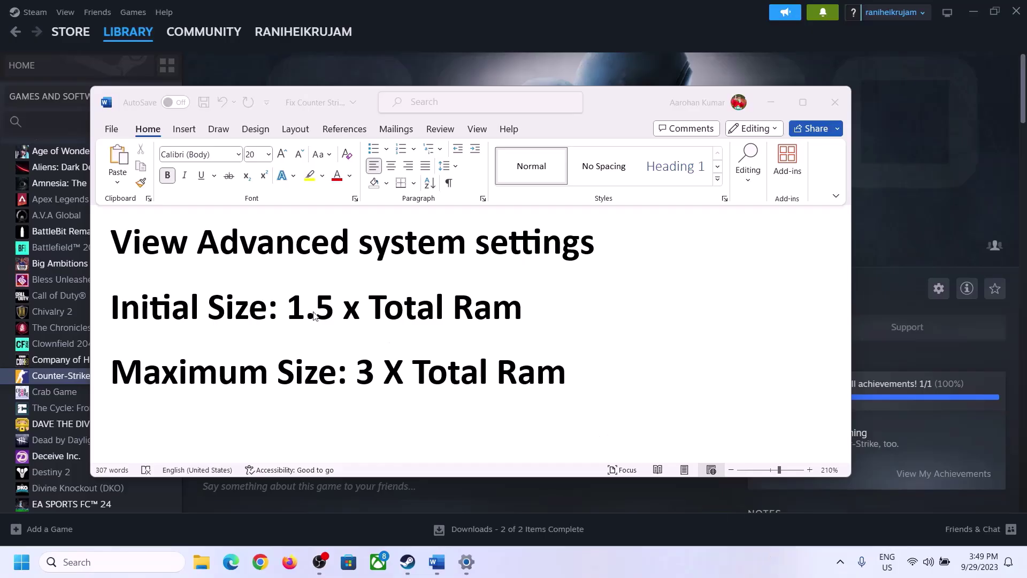
Copy "View Advanced system settings" from the guide, search Windows for it, and open System Properties over the document.
click(154, 249)
drag(121, 247, 578, 248)
key(ctrl+c)
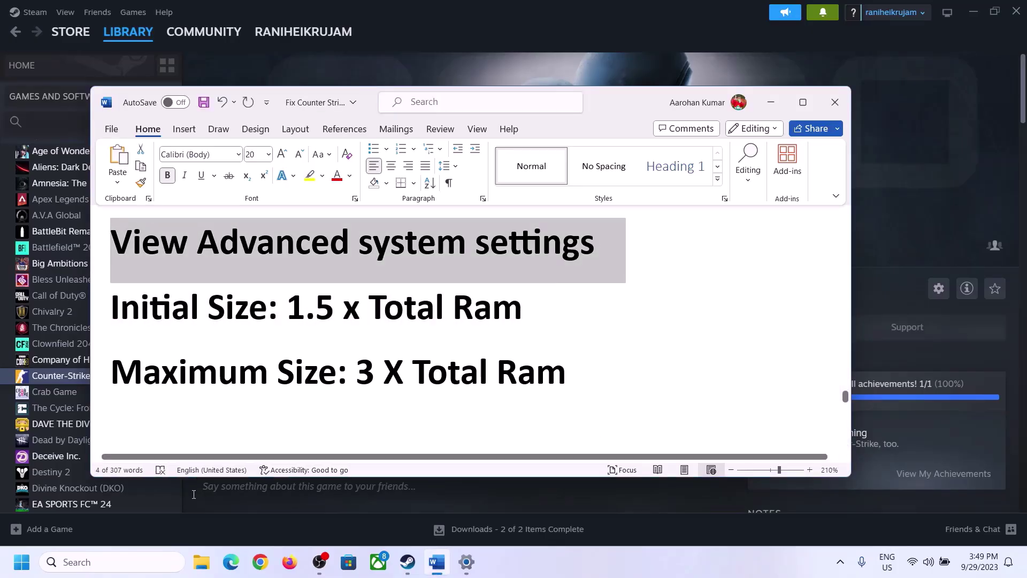
click(122, 561)
key(ctrl+v)
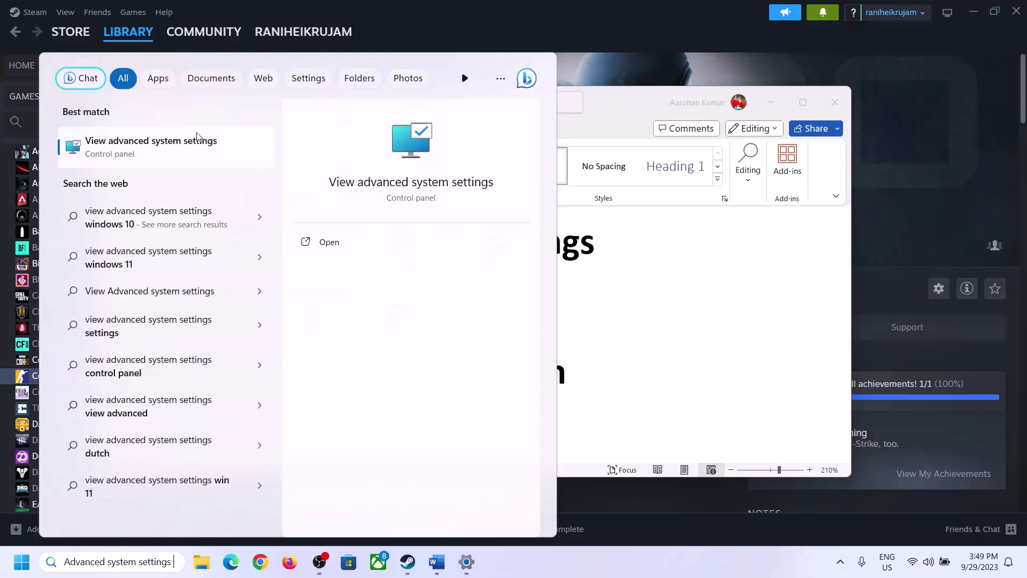
click(145, 155)
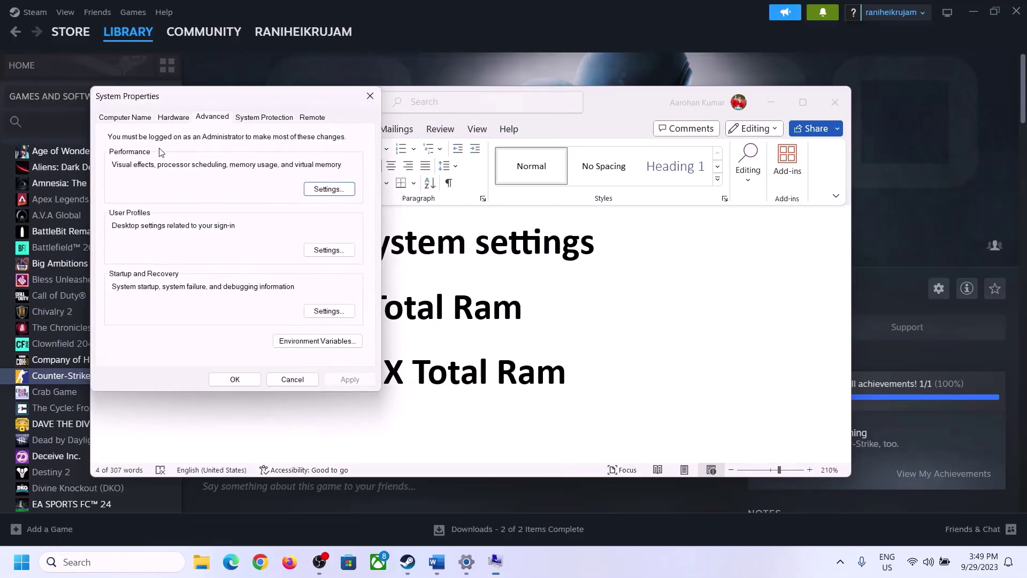
drag(213, 103, 460, 185)
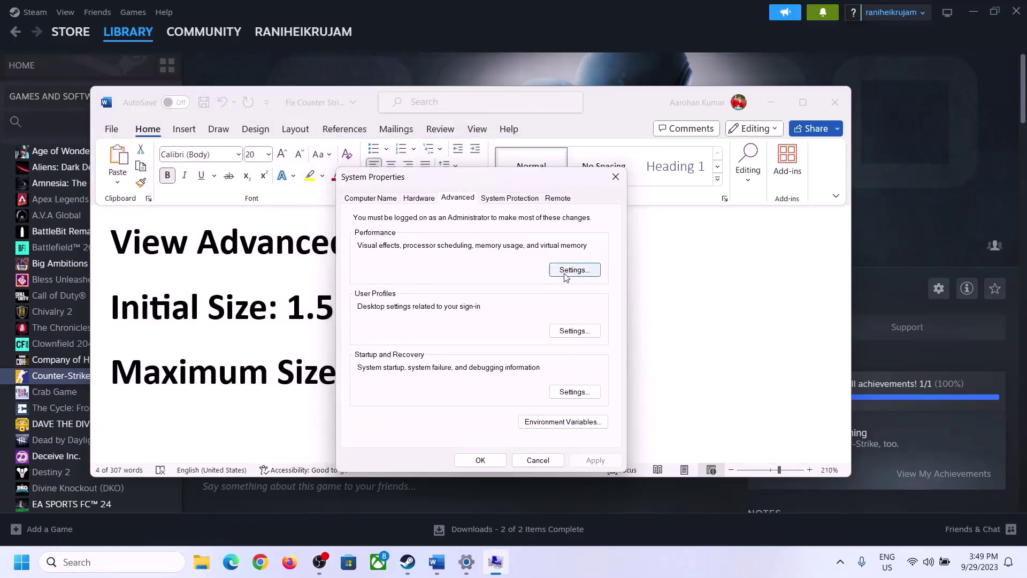
Open the Virtual Memory settings from the advanced Performance Options.
click(576, 271)
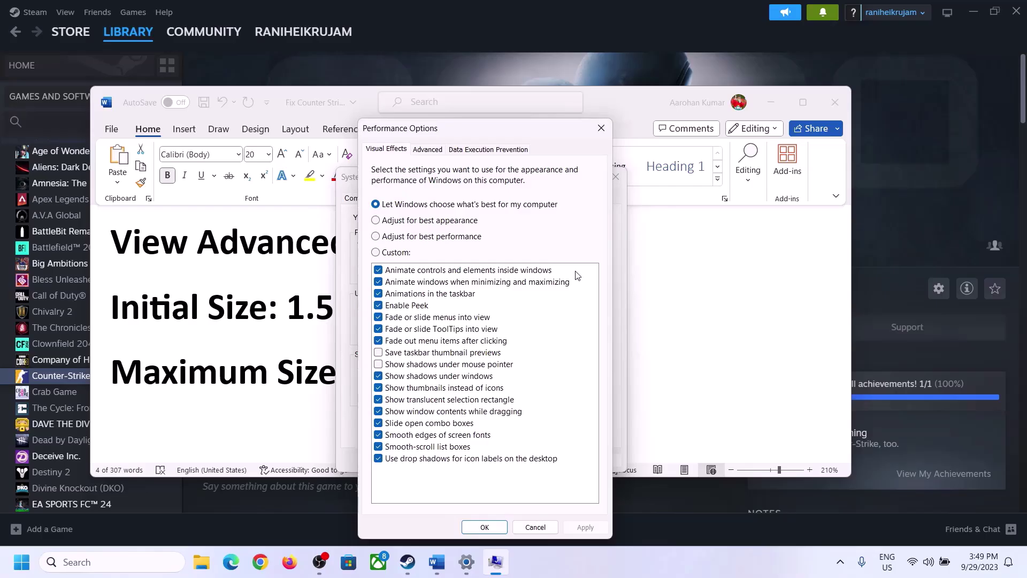
click(428, 150)
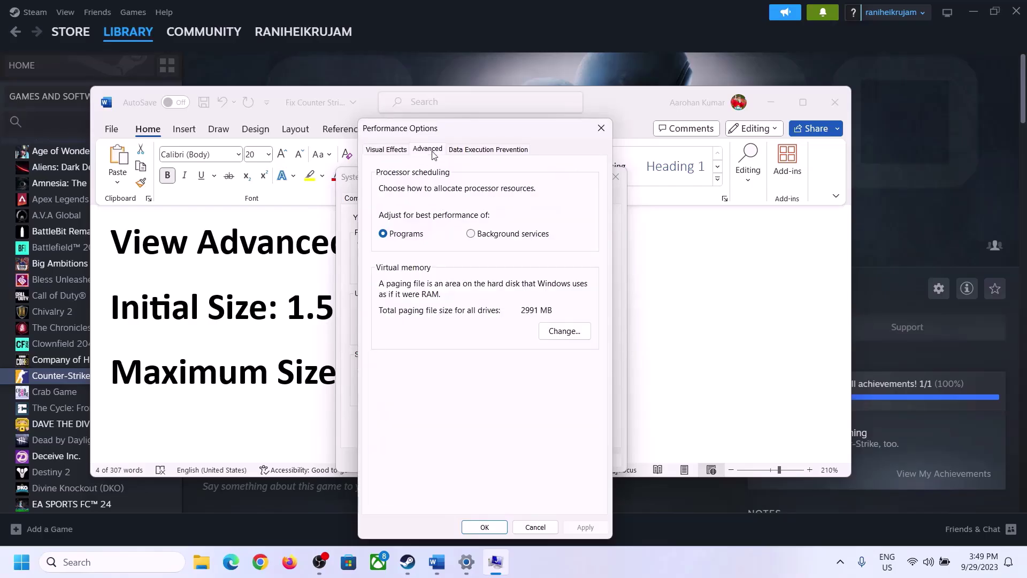
click(568, 333)
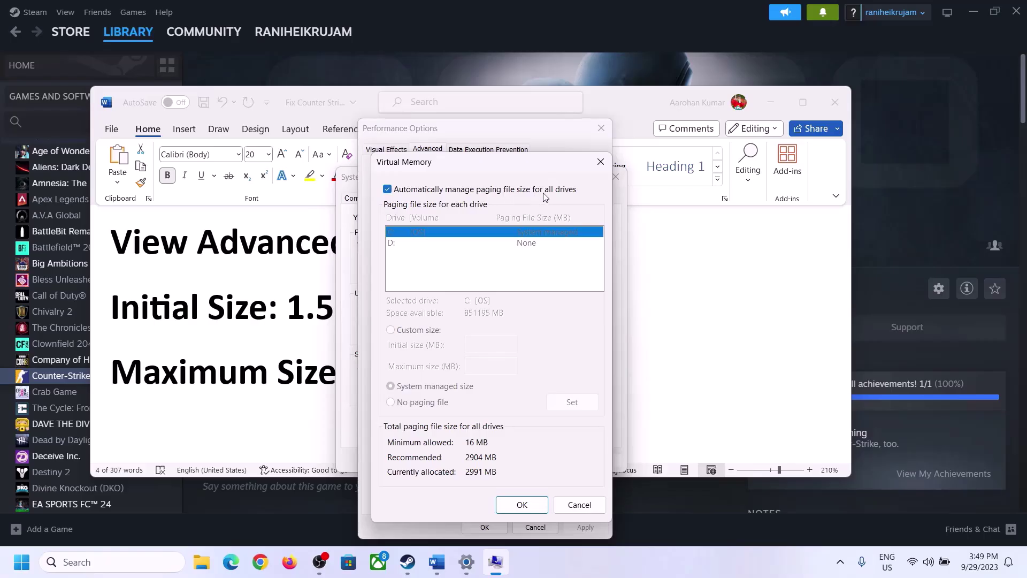
Disable automatic paging file management for all drives, and choose a custom size for the C: drive.
click(388, 190)
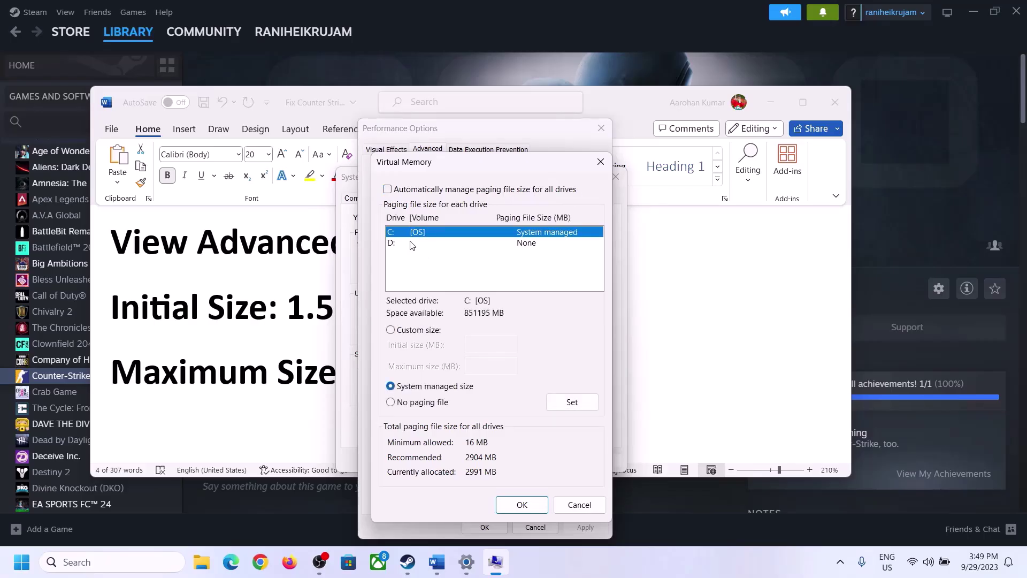
click(404, 236)
click(391, 331)
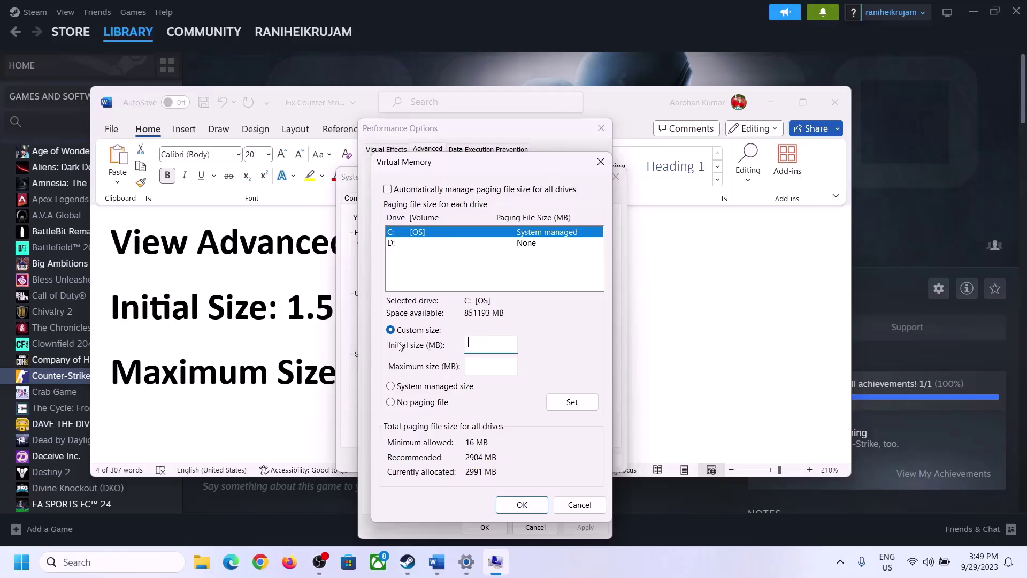
Highlight the initial size formula "1.5 x Total Ram" in the guide, and check the installed RAM on the System About page.
click(278, 319)
drag(292, 308, 477, 320)
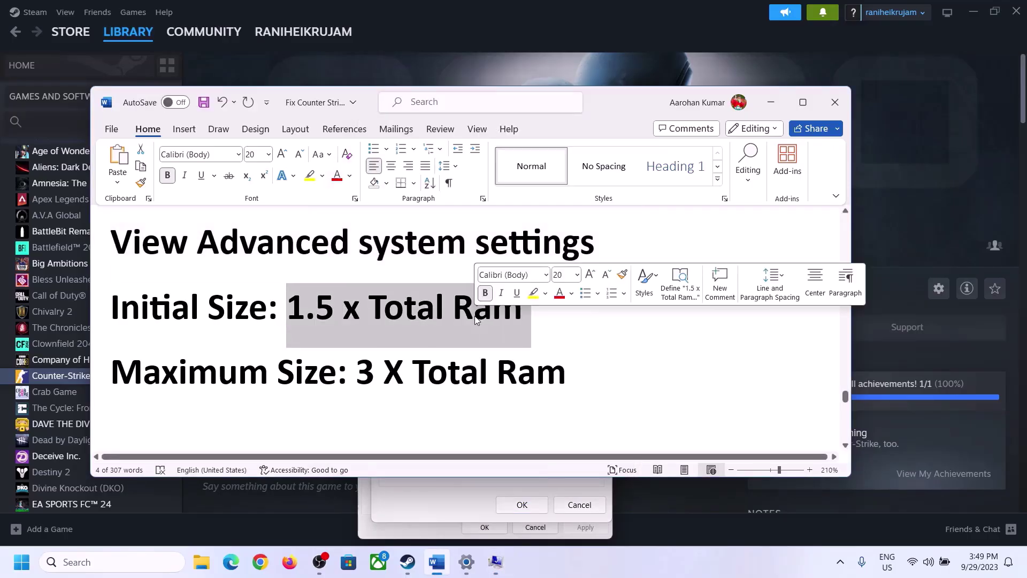
click(467, 564)
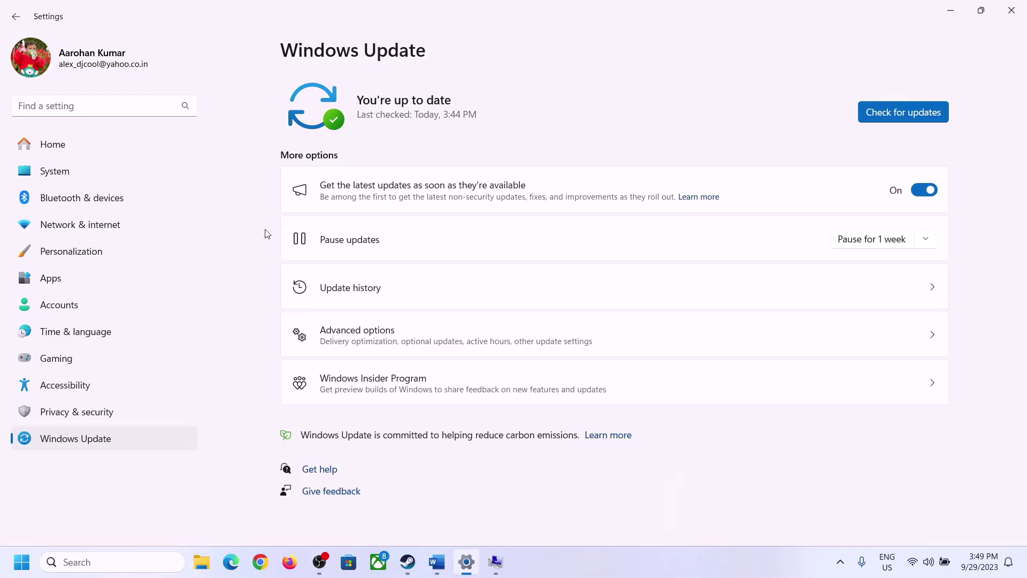
click(47, 179)
scroll(338, 513, down, 10)
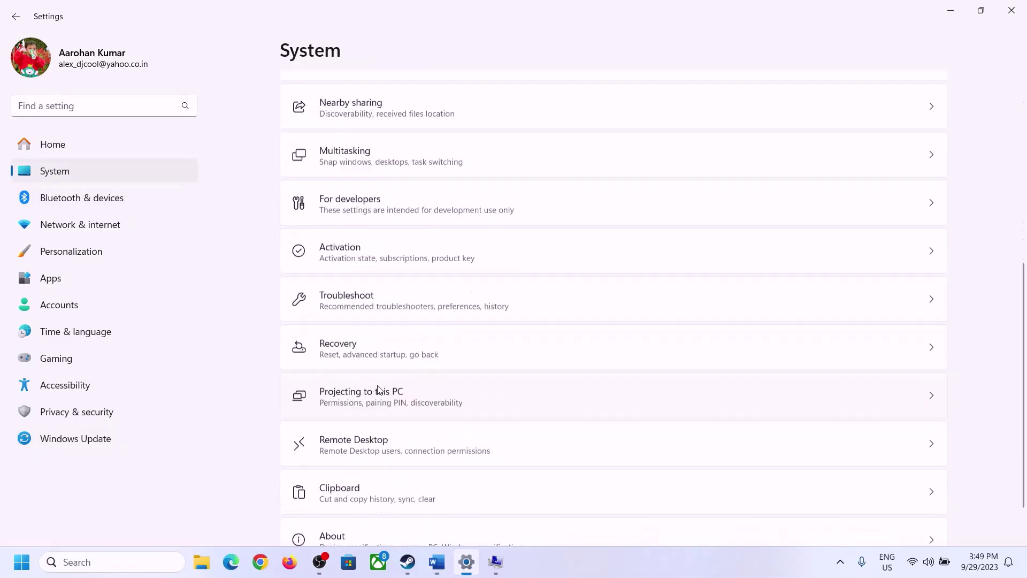
click(338, 503)
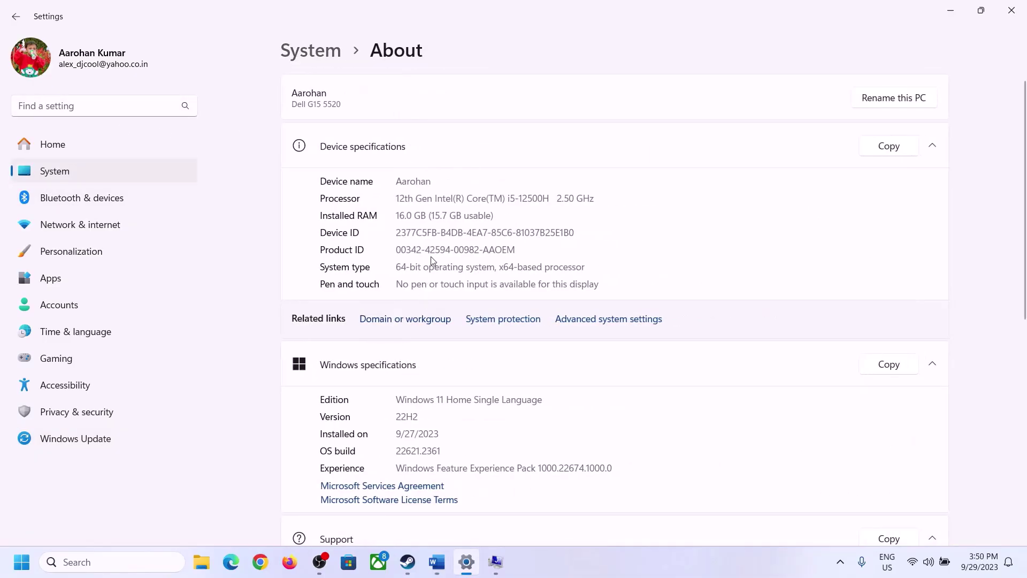
drag(406, 215, 391, 214)
click(405, 215)
drag(405, 215, 393, 213)
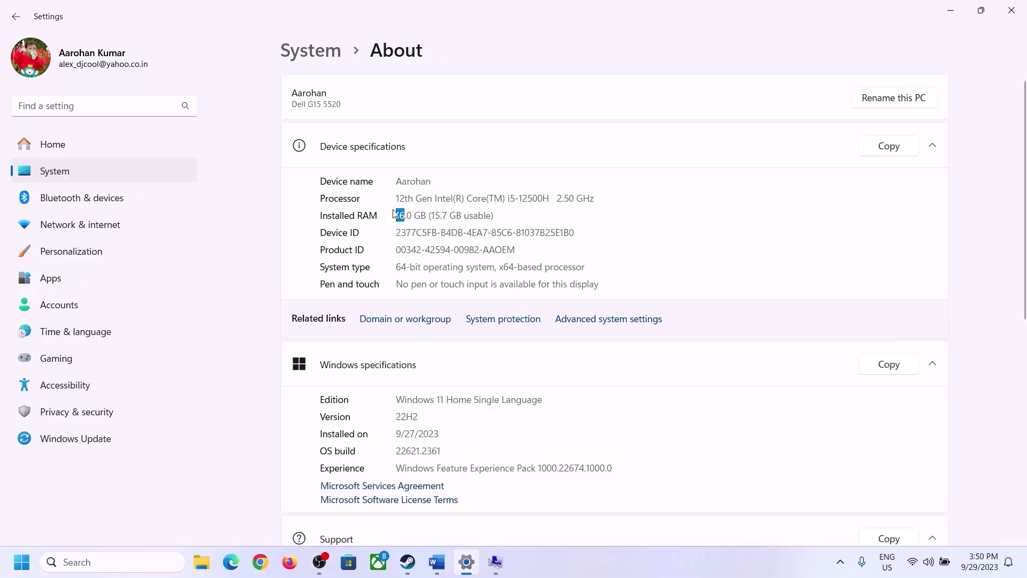
Open Calculator by running "calc", place it beside the Virtual Memory dialog, and bring the Word guide with the size formulas up behind it.
click(496, 562)
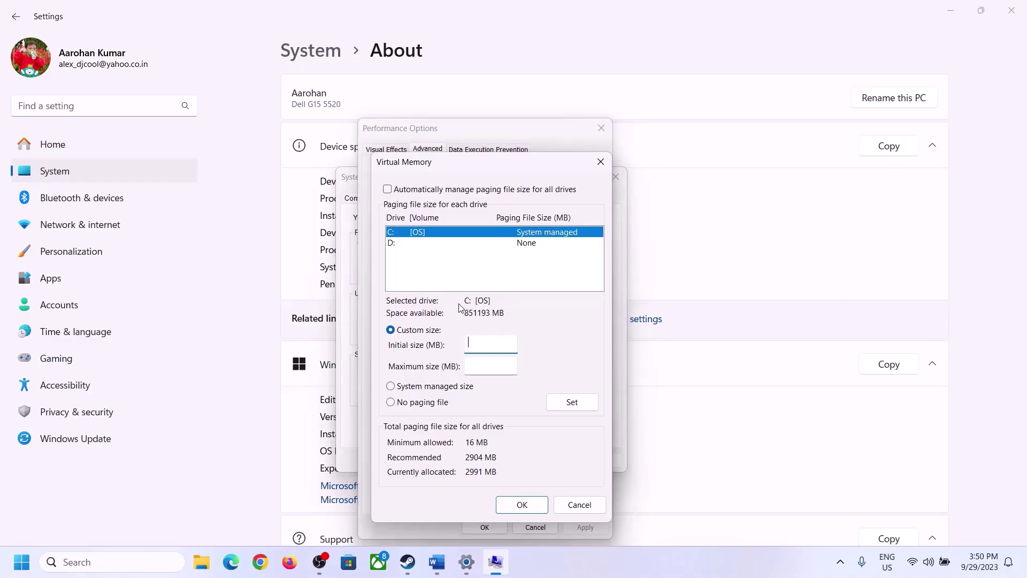
mouse_move(467, 561)
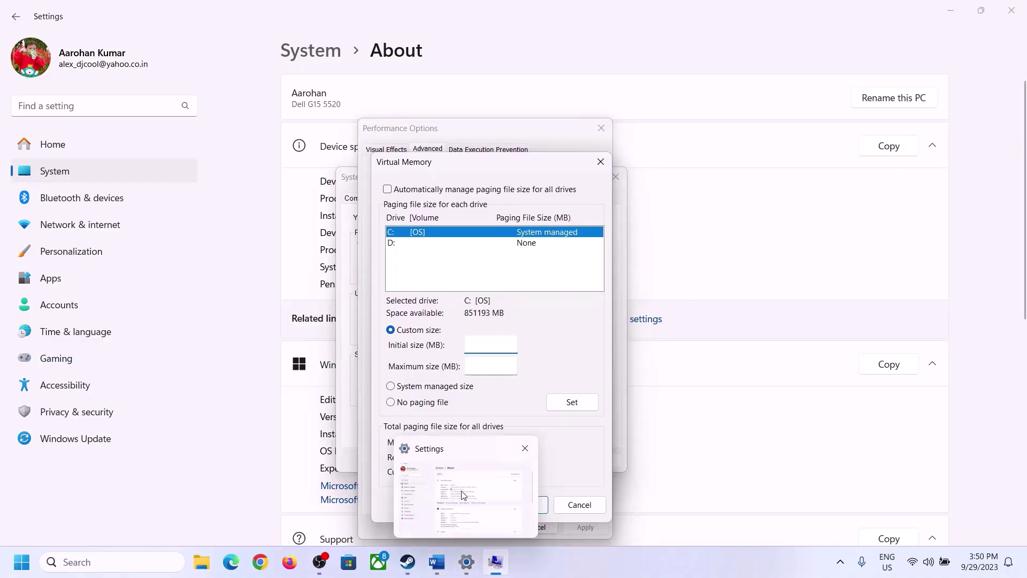
key(super+r)
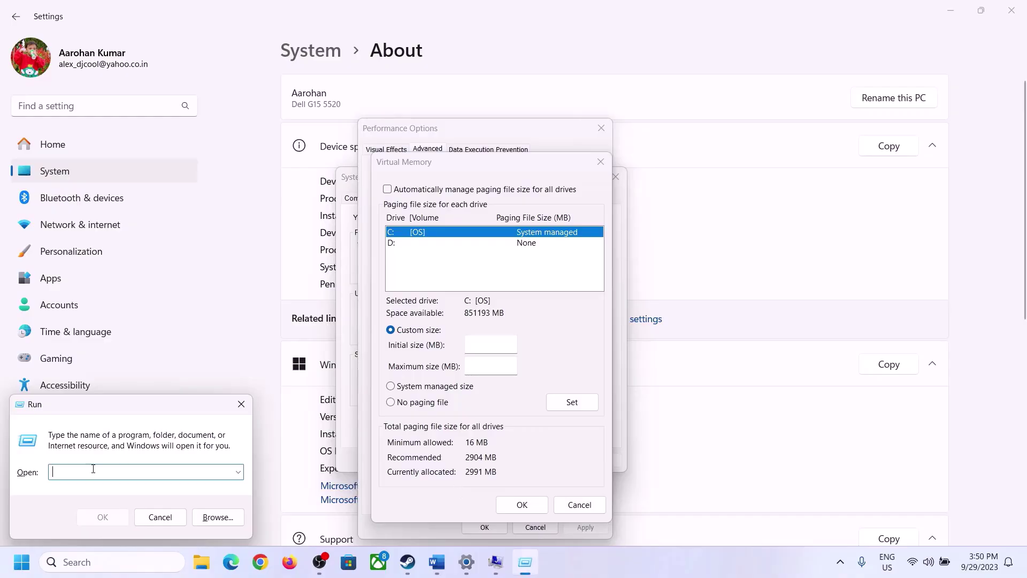
text(calc)
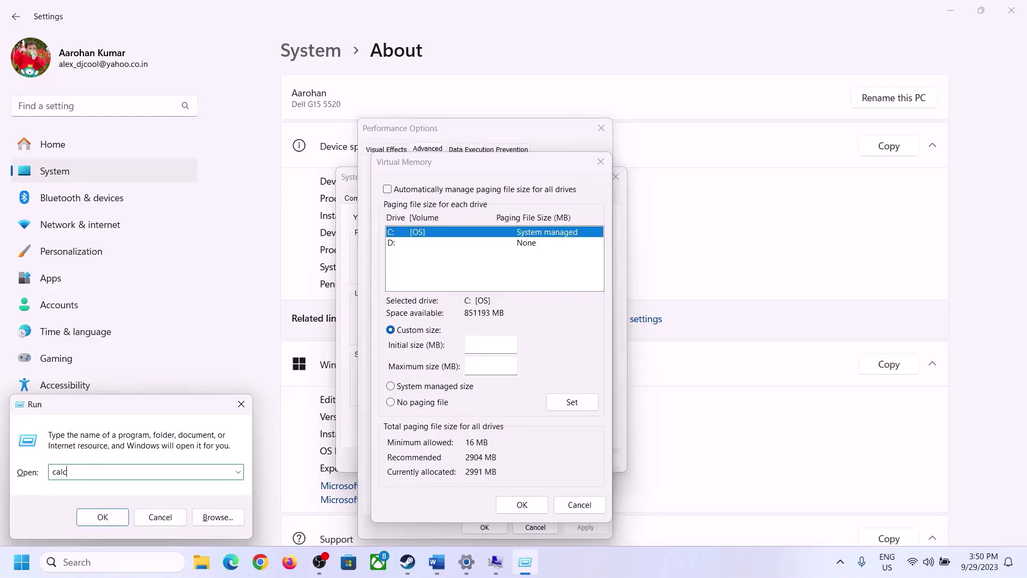
click(103, 517)
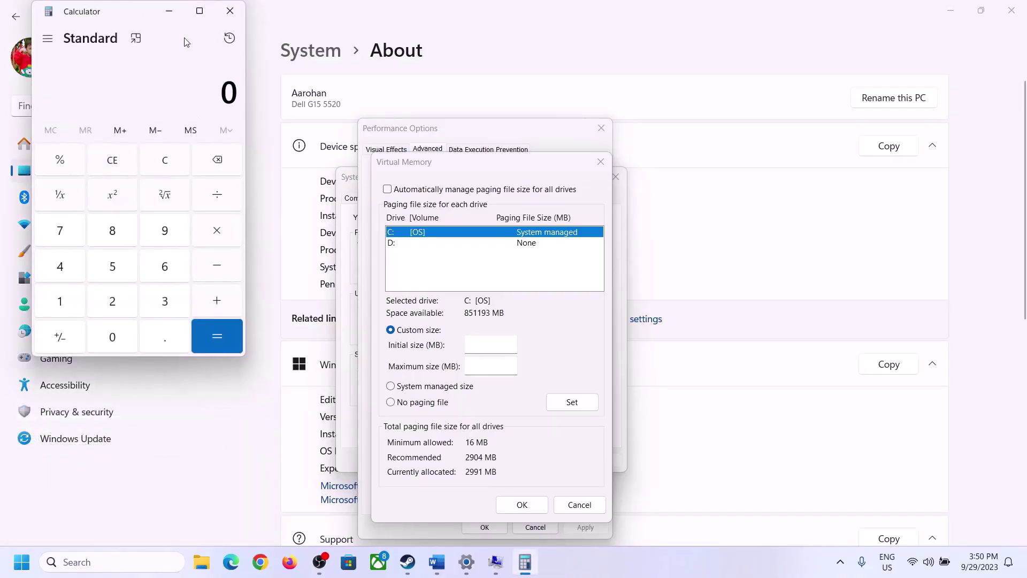
drag(128, 19, 749, 175)
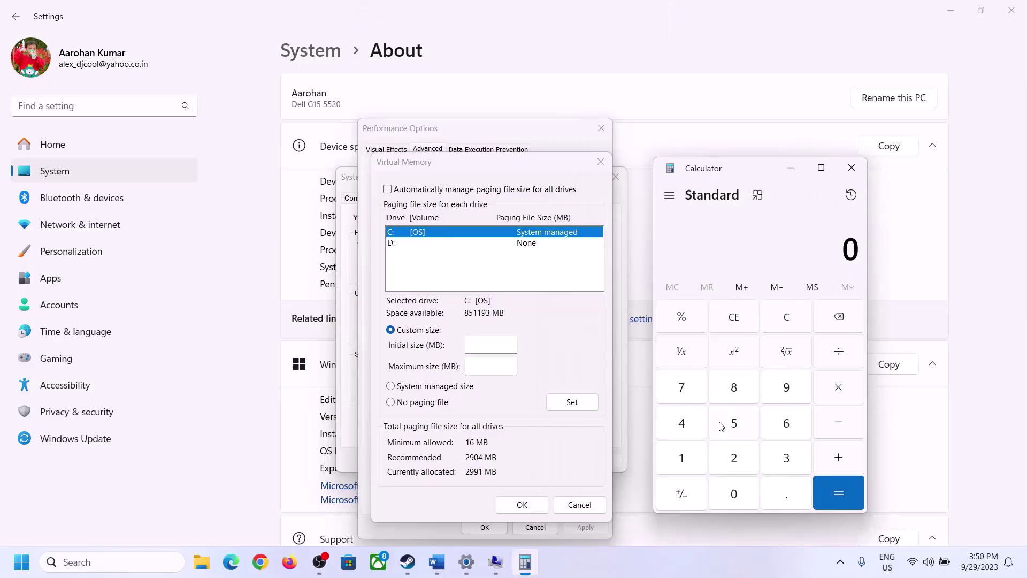
click(437, 571)
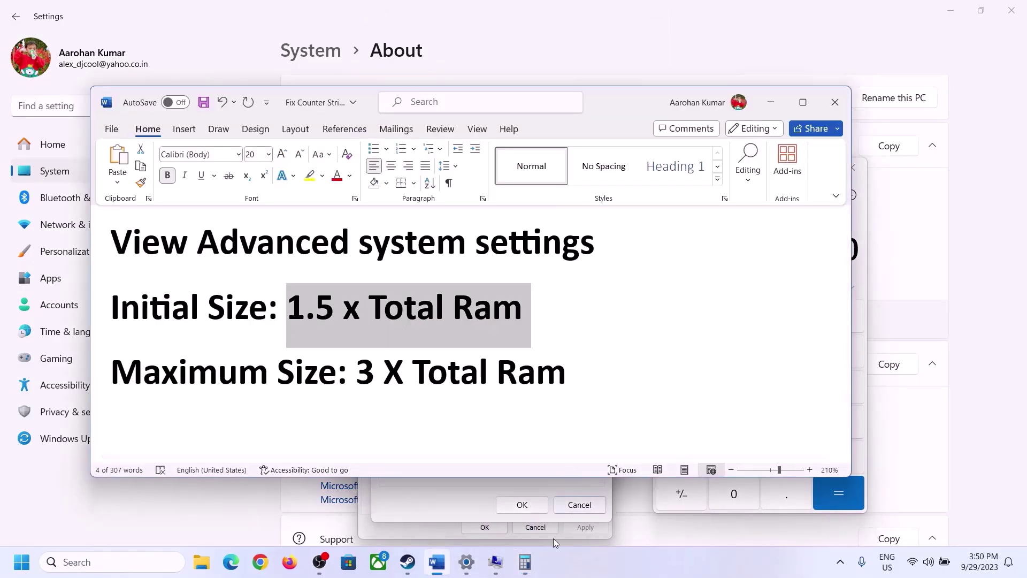
click(525, 562)
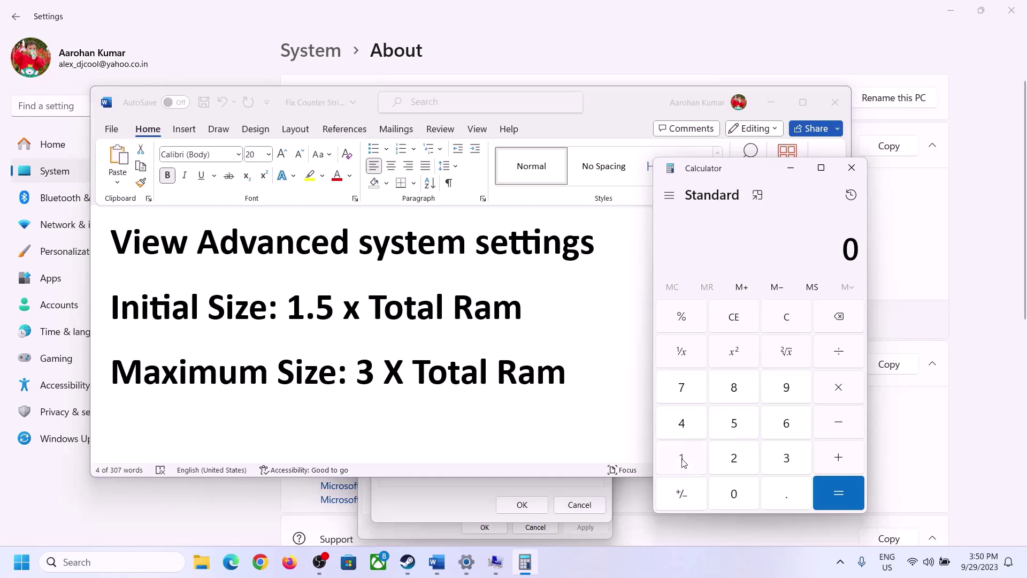
click(682, 458)
click(784, 428)
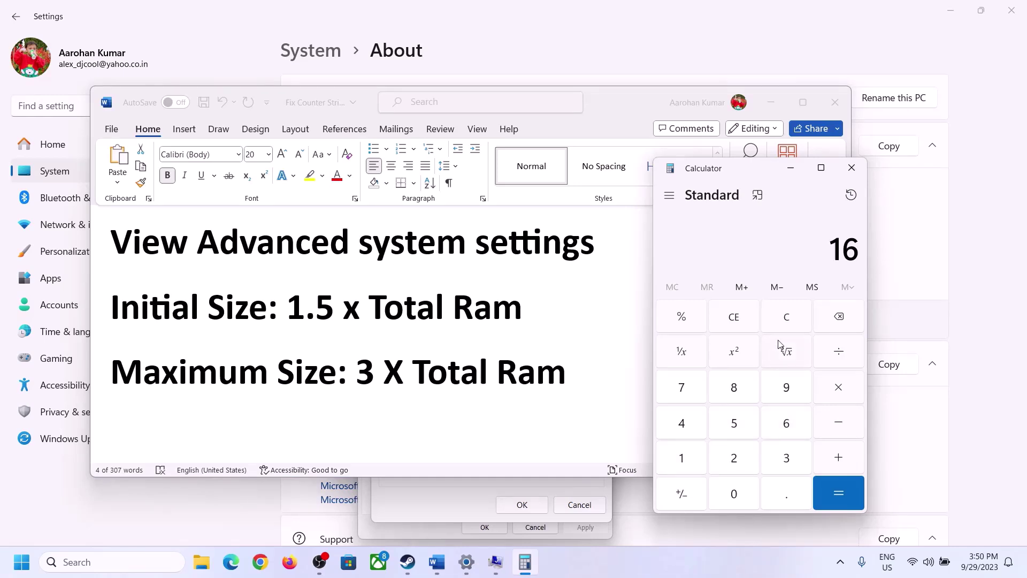
click(788, 326)
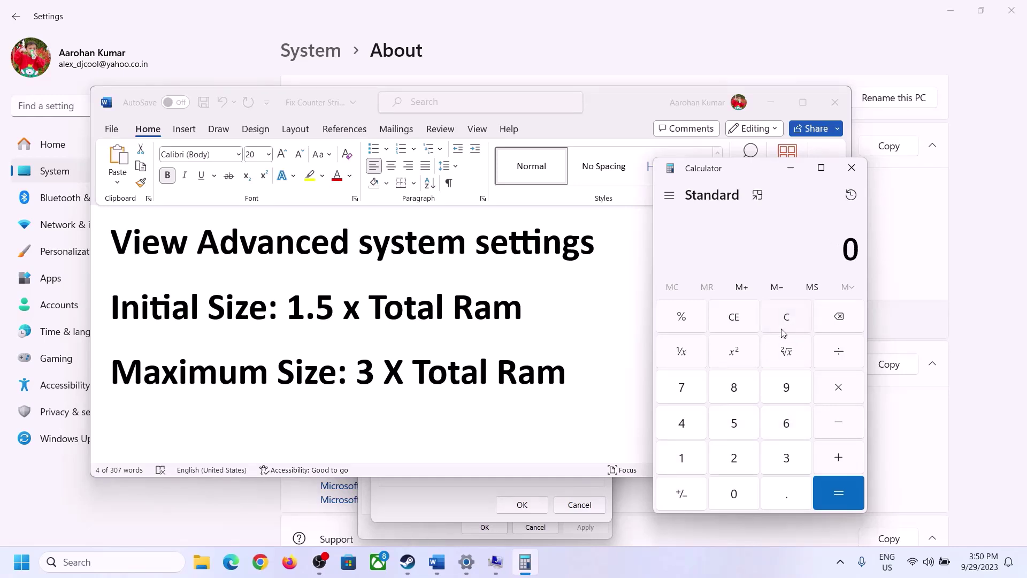
Convert the 16 GB of installed RAM to megabytes in Calculator by multiplying 16 by 1024.
click(690, 459)
click(784, 428)
click(838, 393)
click(682, 459)
click(742, 504)
click(734, 456)
click(689, 429)
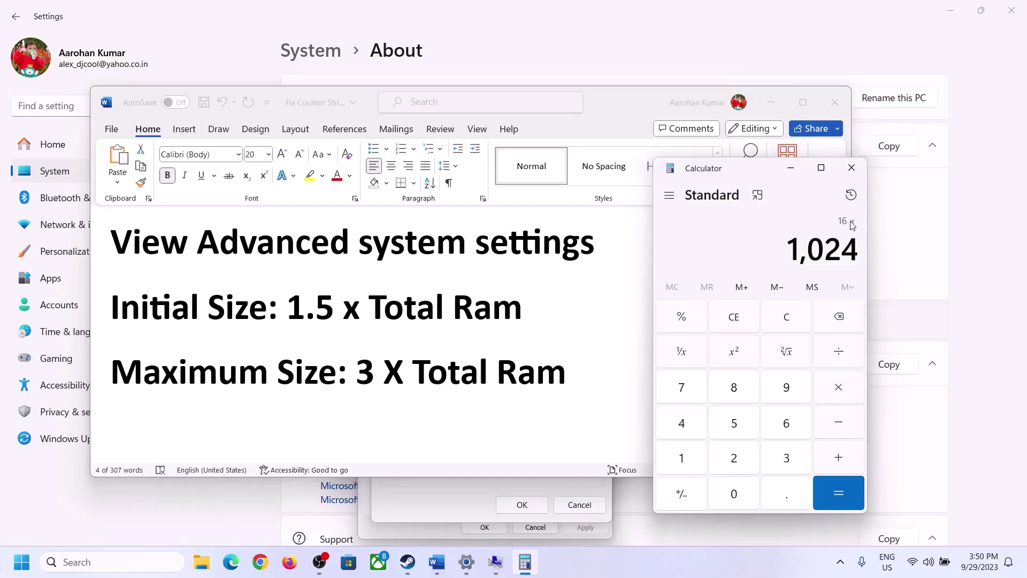
click(839, 496)
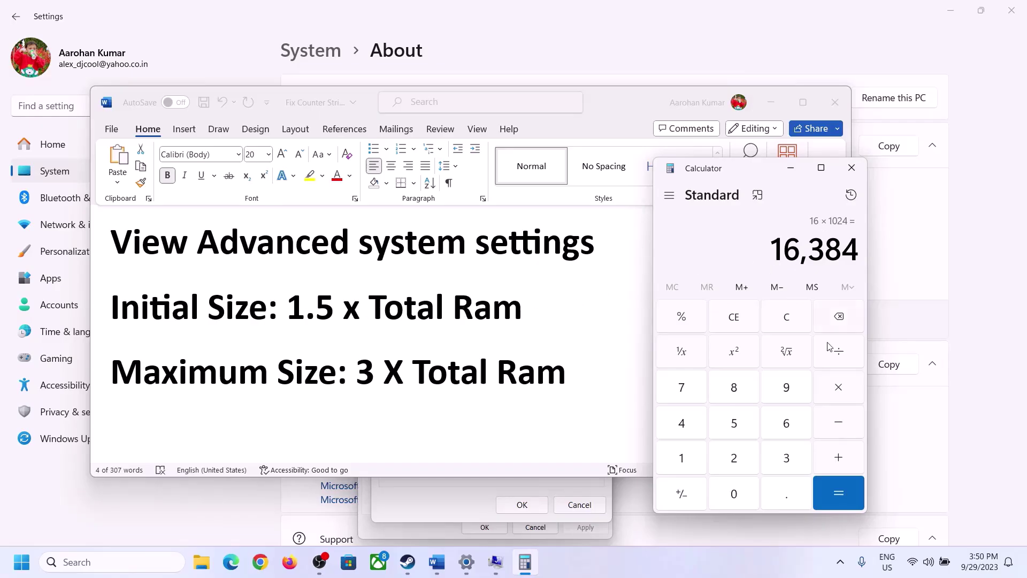
Multiply the calculated RAM by 1.5 and set the paging file's initial size to 24576 MB in Virtual Memory.
click(839, 387)
click(683, 458)
click(784, 494)
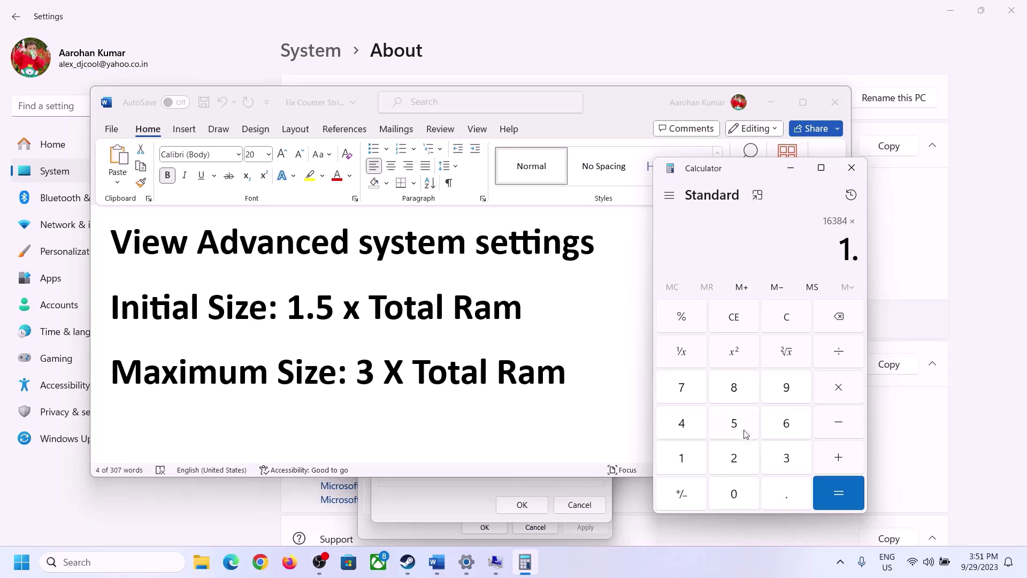
click(747, 433)
click(839, 490)
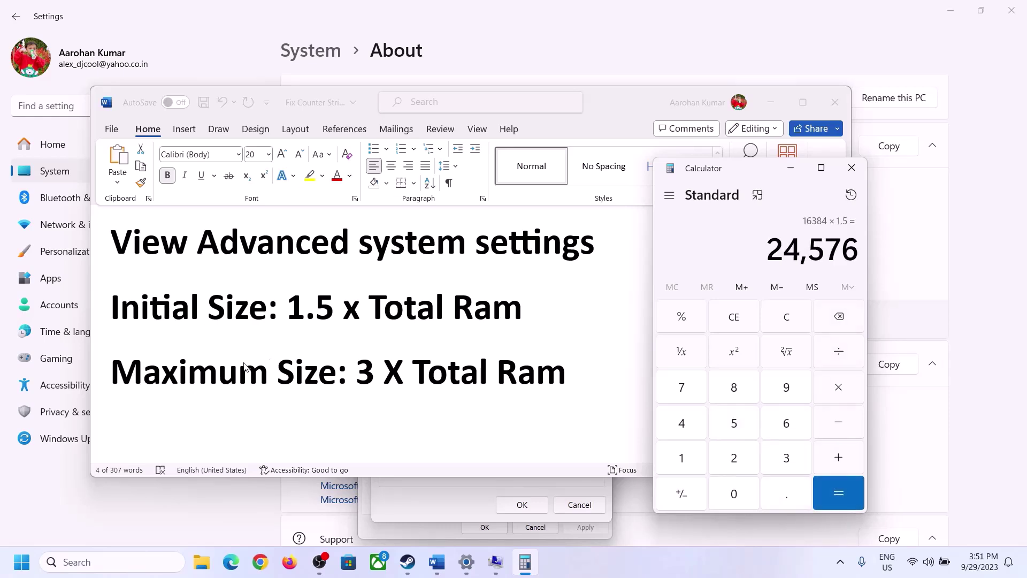
click(452, 503)
text(24576)
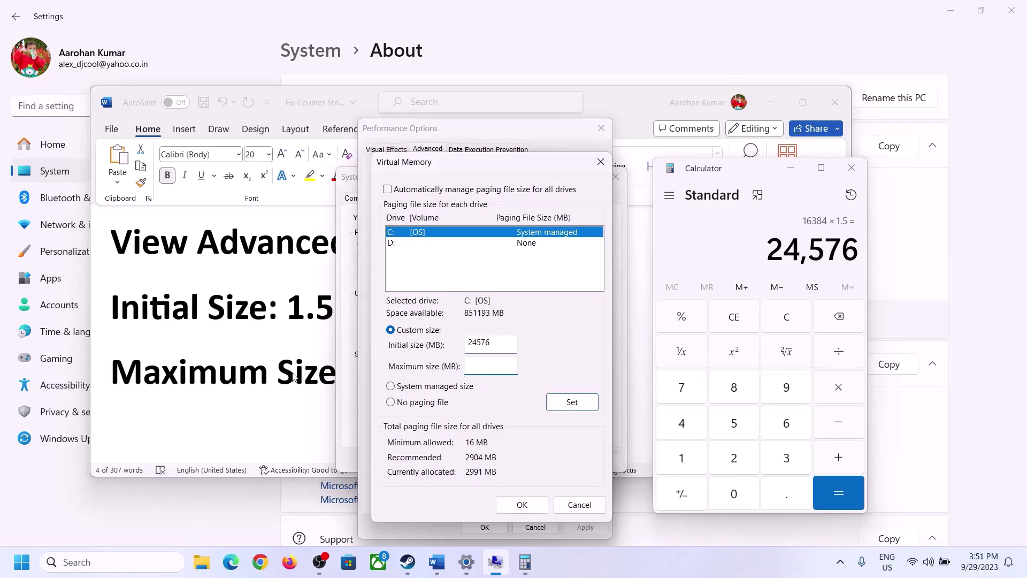
Clear the calculation, recheck the installed RAM on the System About page, and return to Calculator.
key(alt+Tab)
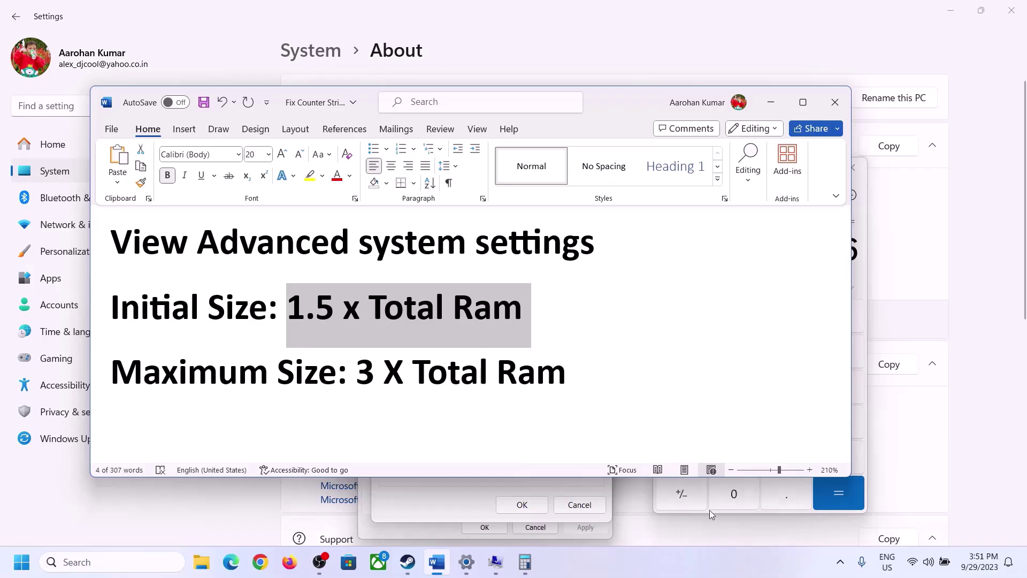
click(865, 317)
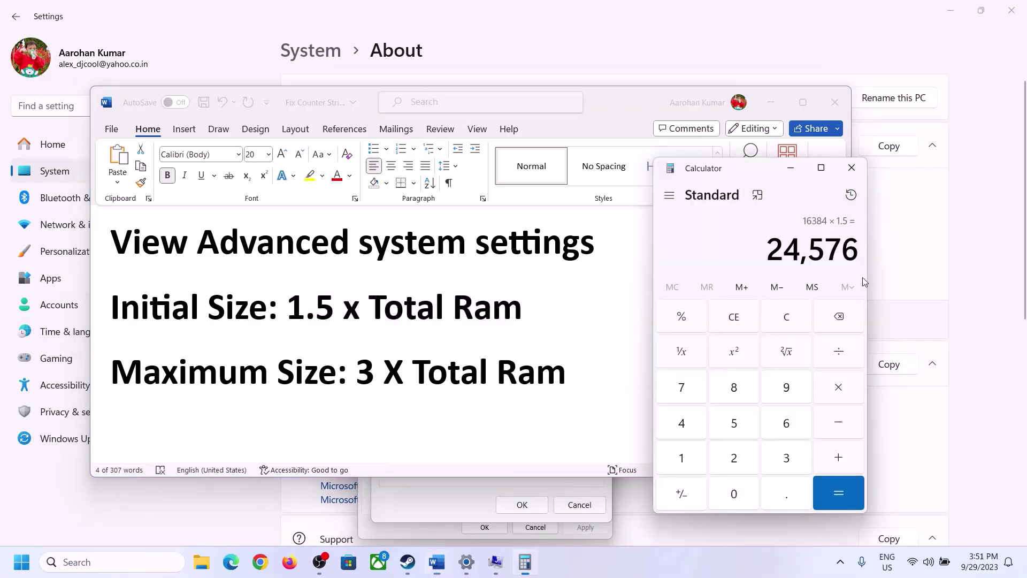
click(797, 317)
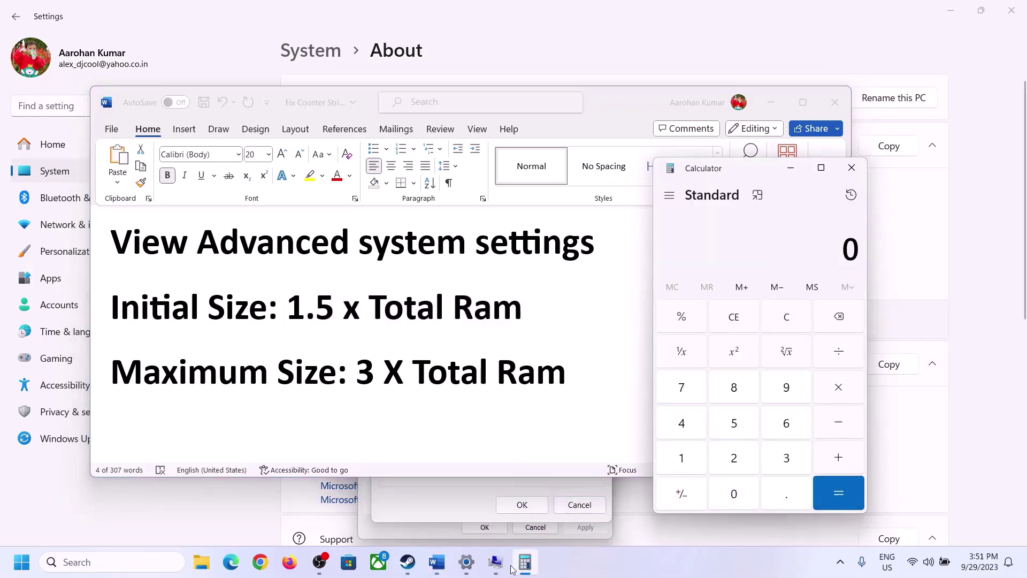
click(467, 562)
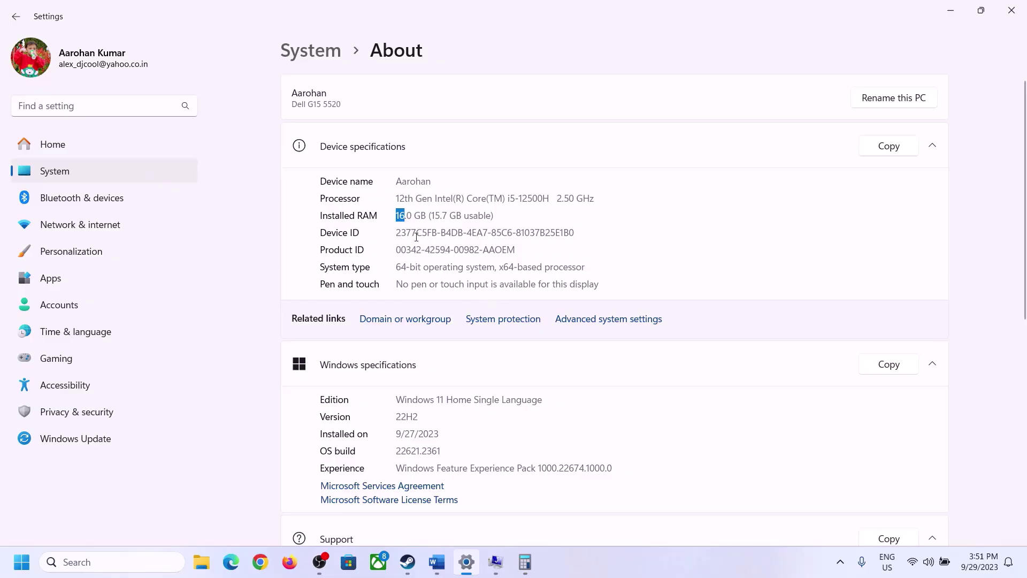
click(525, 562)
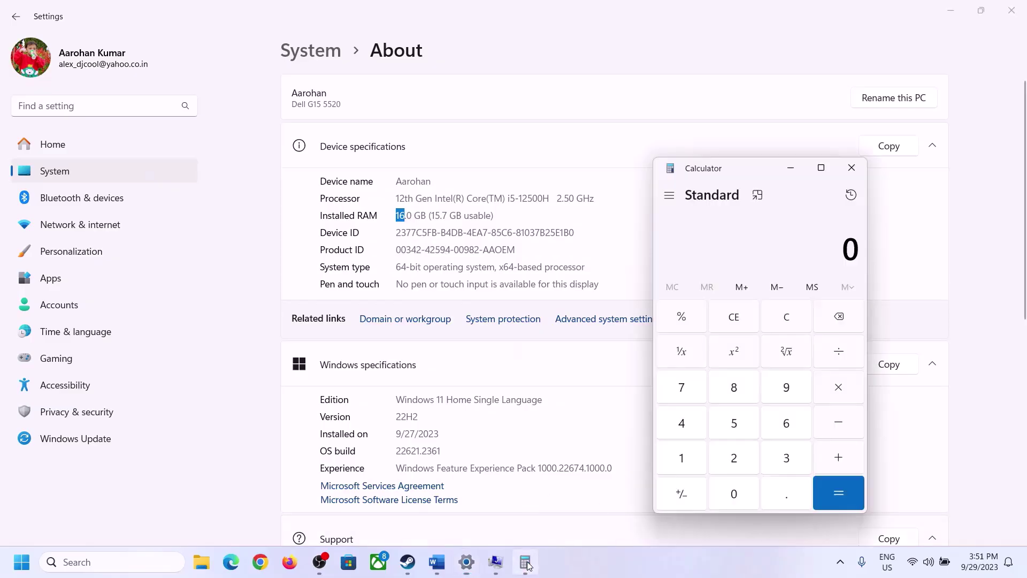
Calculate 16 × 1024 again as the basis for the maximum paging file size.
click(693, 456)
click(783, 424)
click(830, 390)
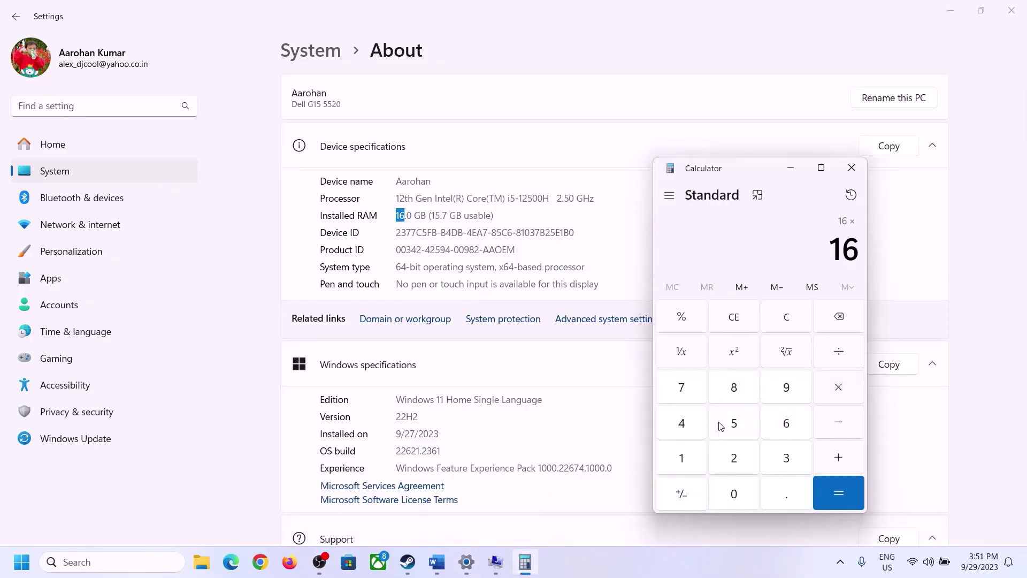
click(683, 456)
click(726, 489)
click(714, 450)
click(687, 428)
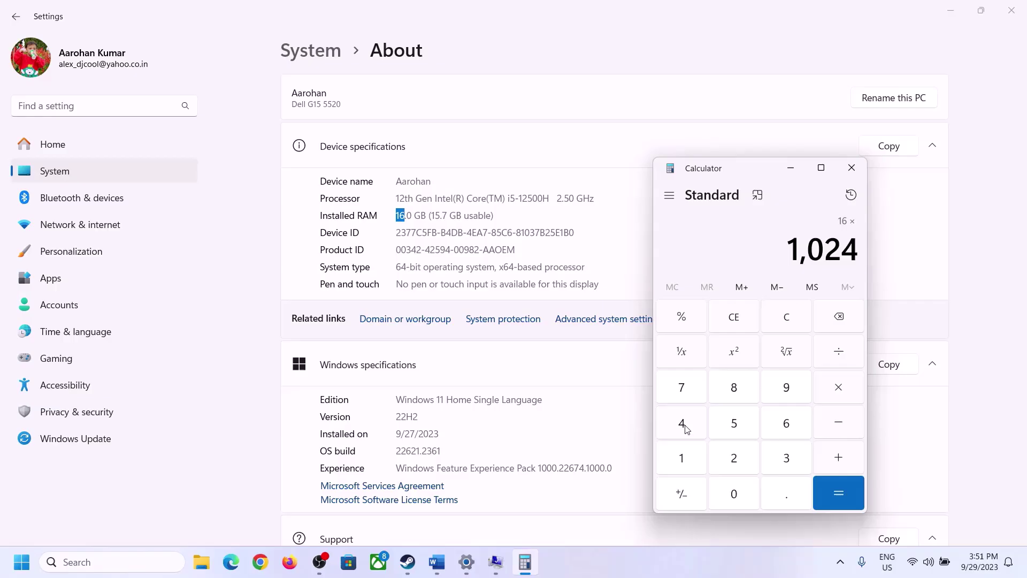
click(824, 498)
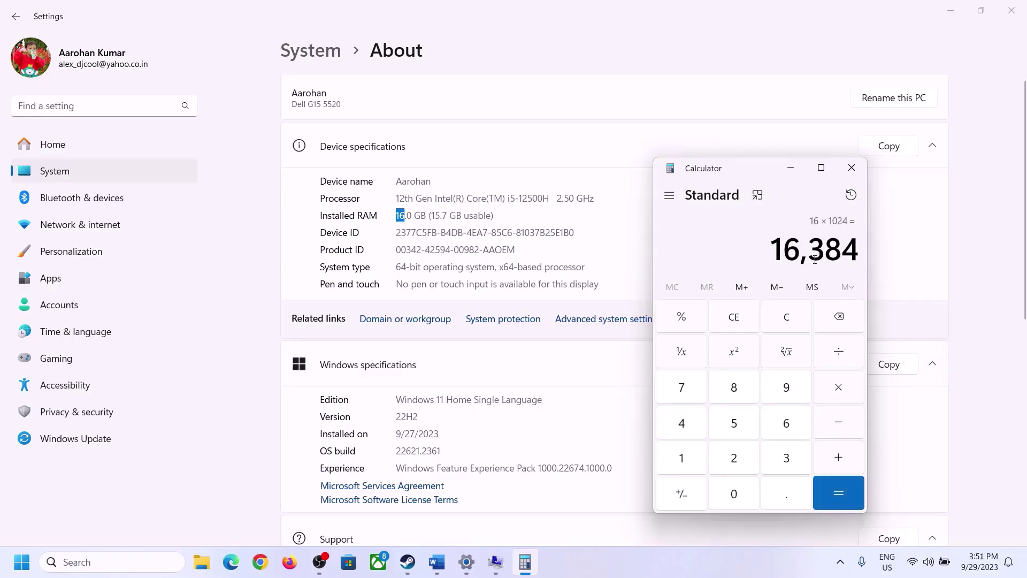
Multiply the RAM in megabytes by 3, following the guide, and set the paging file's maximum size to 49152 MB.
click(437, 562)
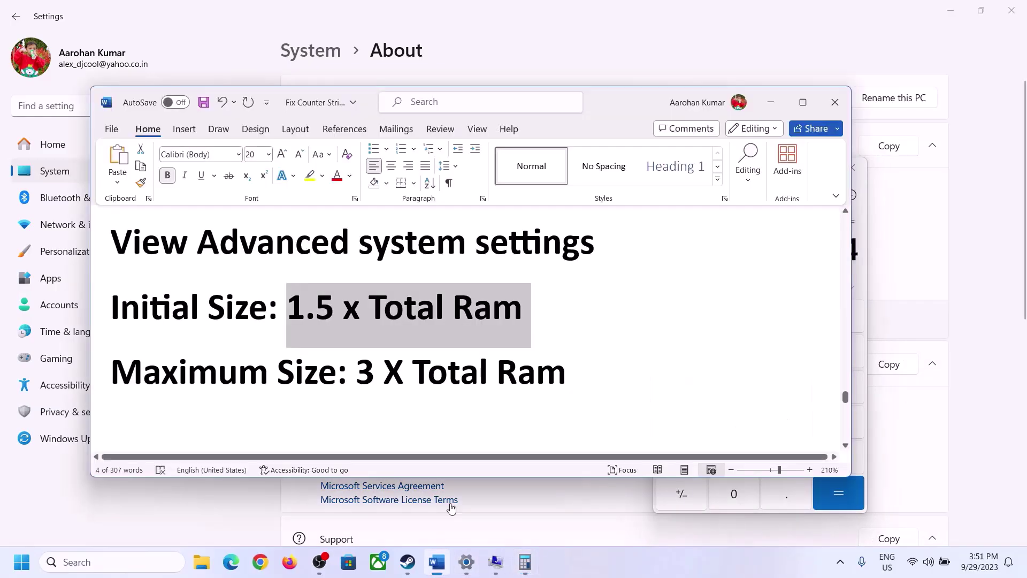
click(525, 562)
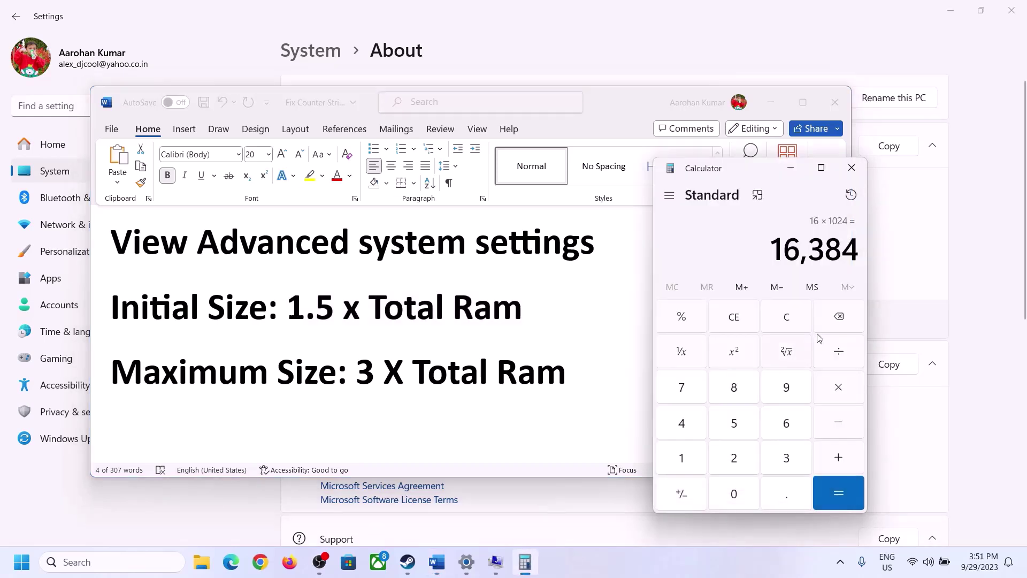
click(839, 390)
click(773, 461)
click(846, 491)
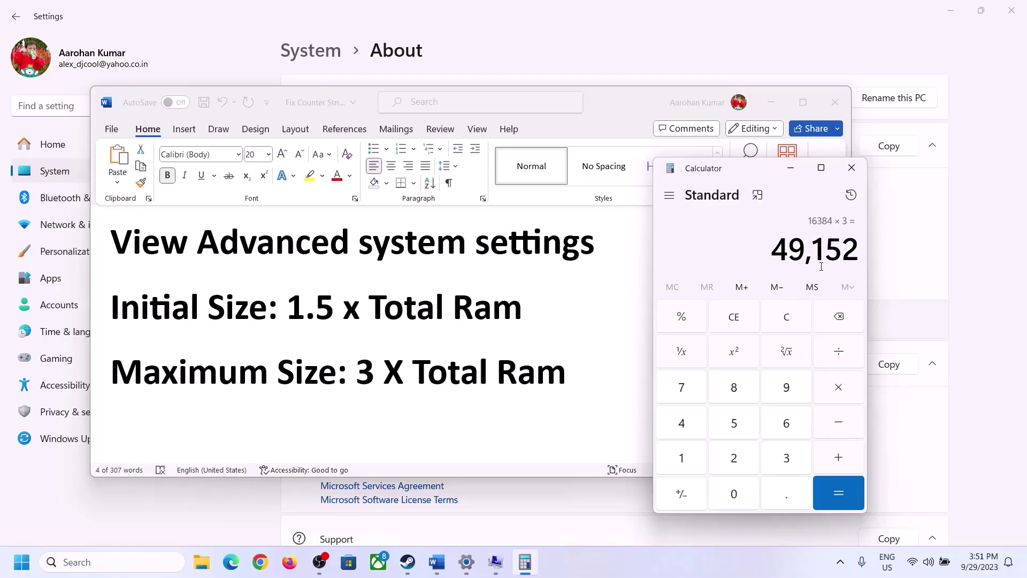
click(501, 559)
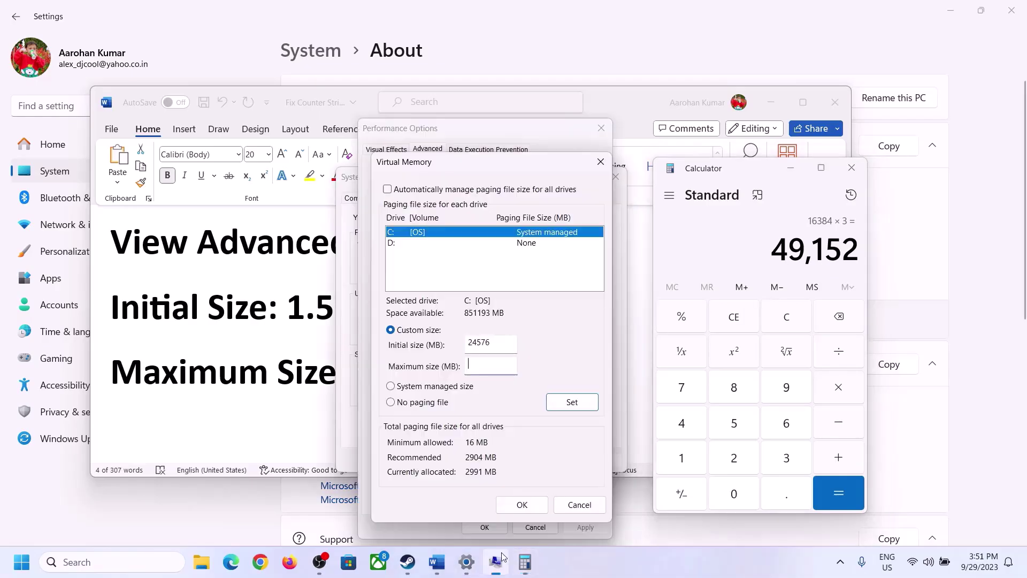
text(49152)
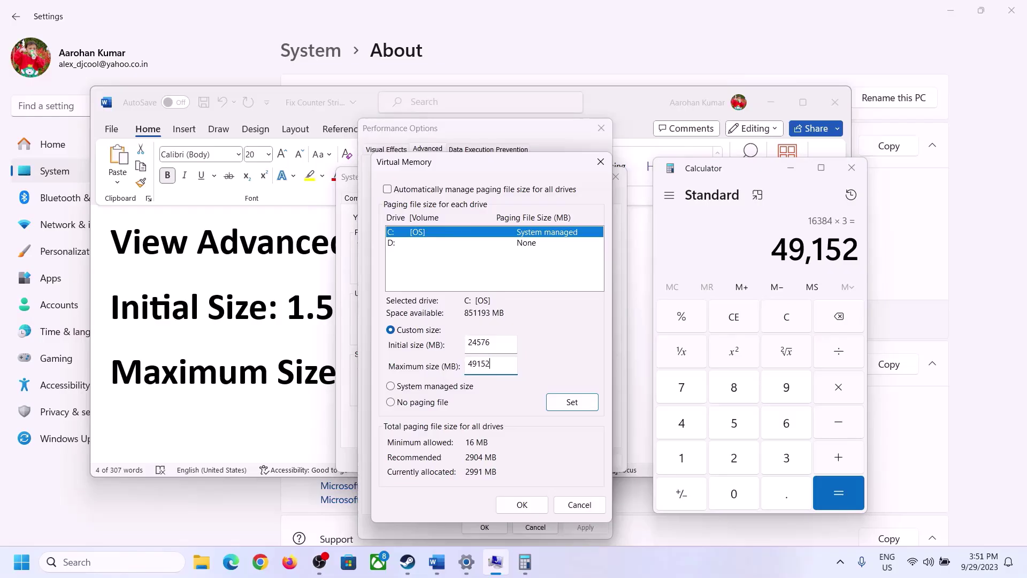
Apply the custom paging file size to the C: drive, confirm all system dialogs, and dismiss the restart prompt without restarting.
click(572, 405)
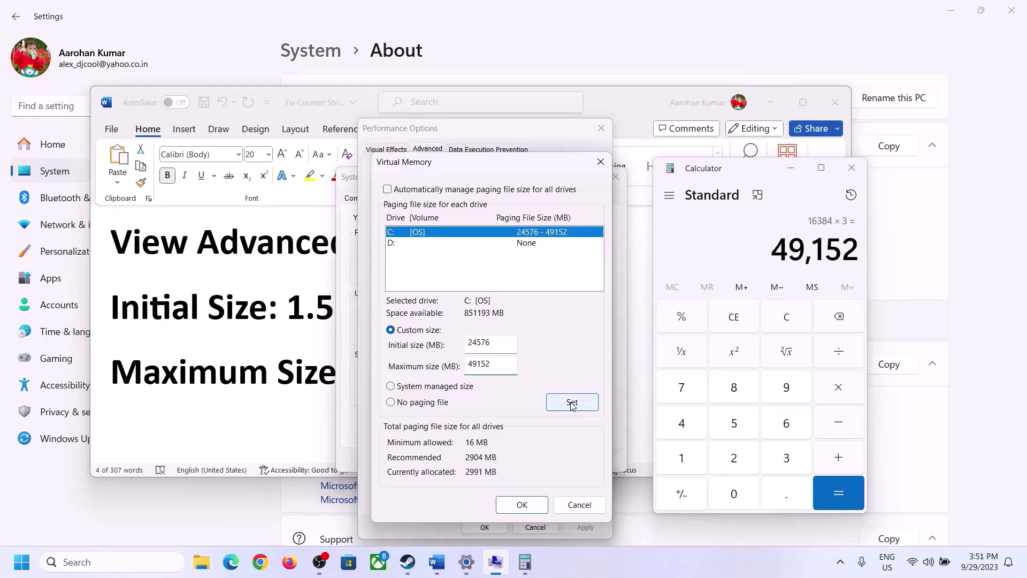
click(527, 506)
click(636, 330)
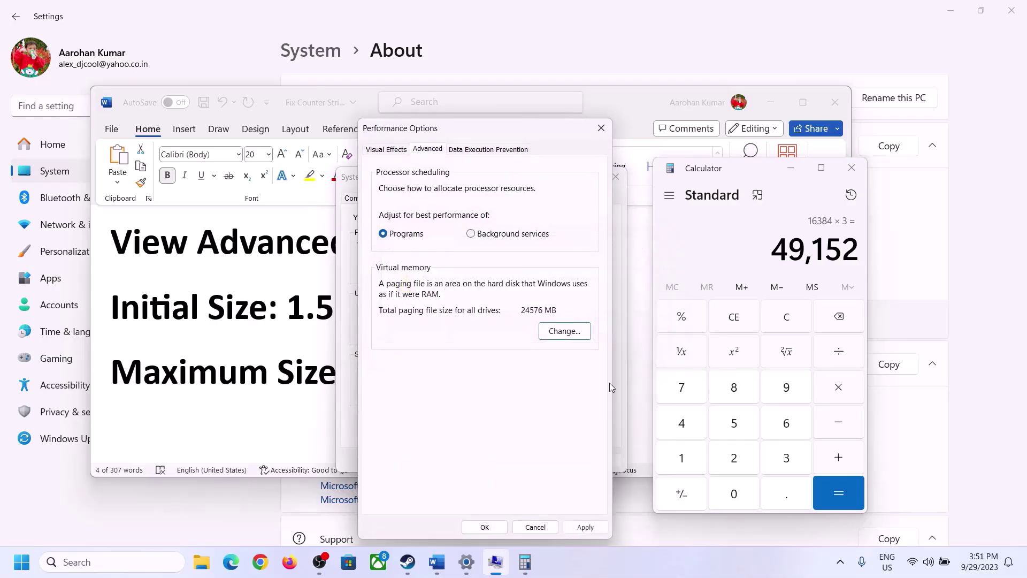
click(485, 529)
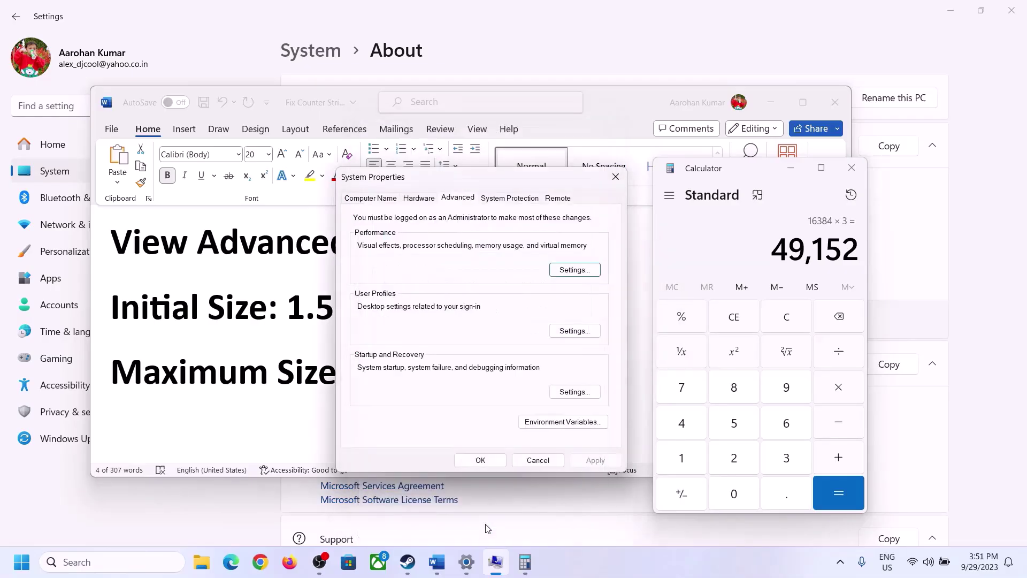
click(490, 460)
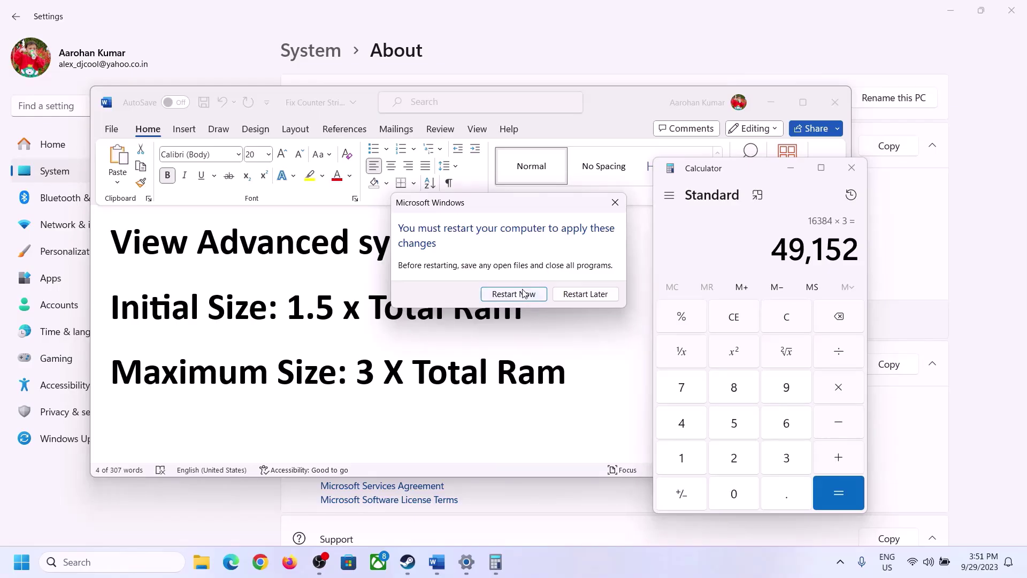
click(613, 206)
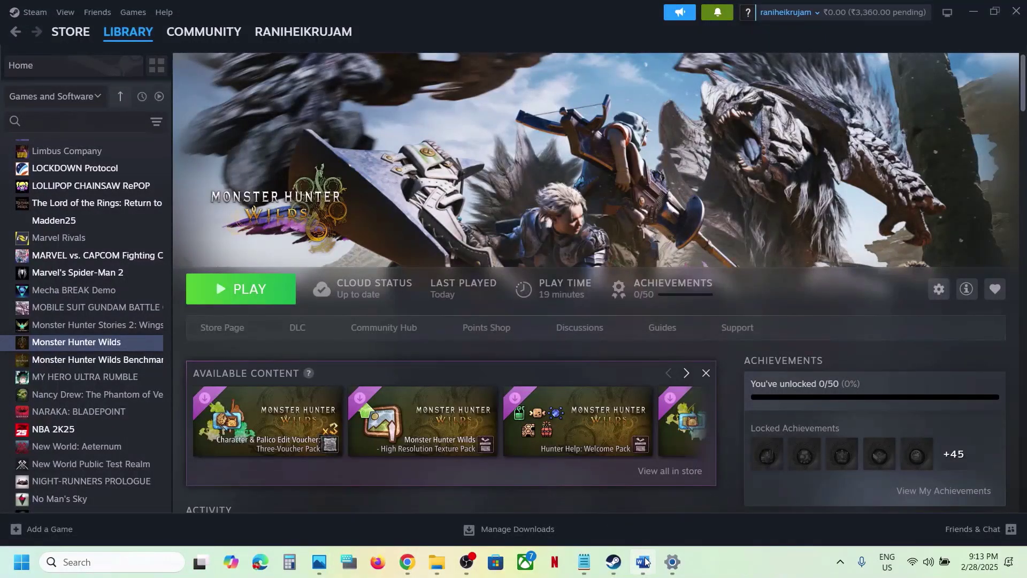
Switch to the Word guide and highlight "Update BIOS" under Step 21.
click(643, 562)
scroll(461, 379, down, 4)
scroll(461, 379, up, 1)
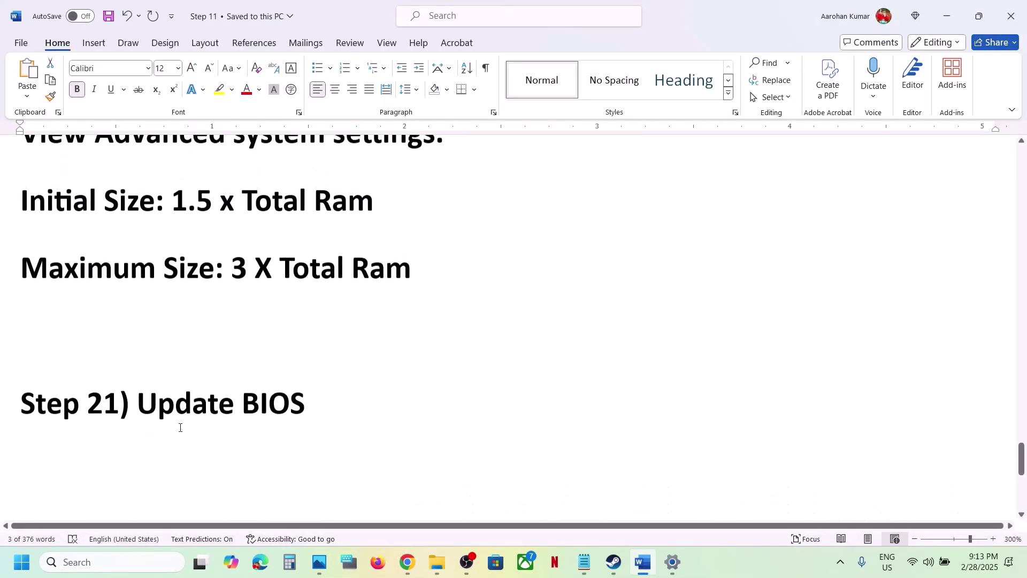
drag(138, 406, 340, 405)
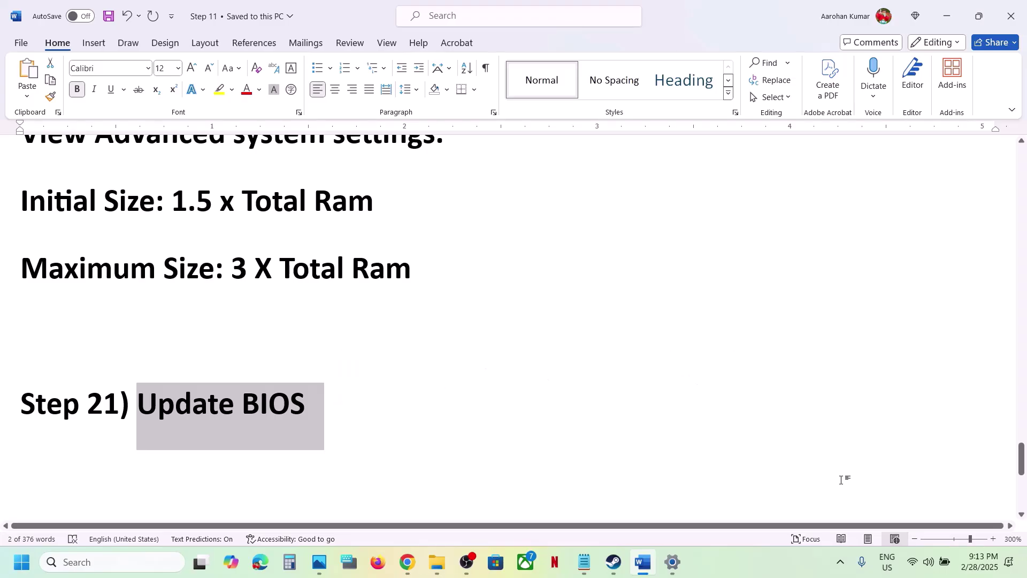
Check the laptop's battery charge level in the system quick settings and return to the Word guide.
click(930, 562)
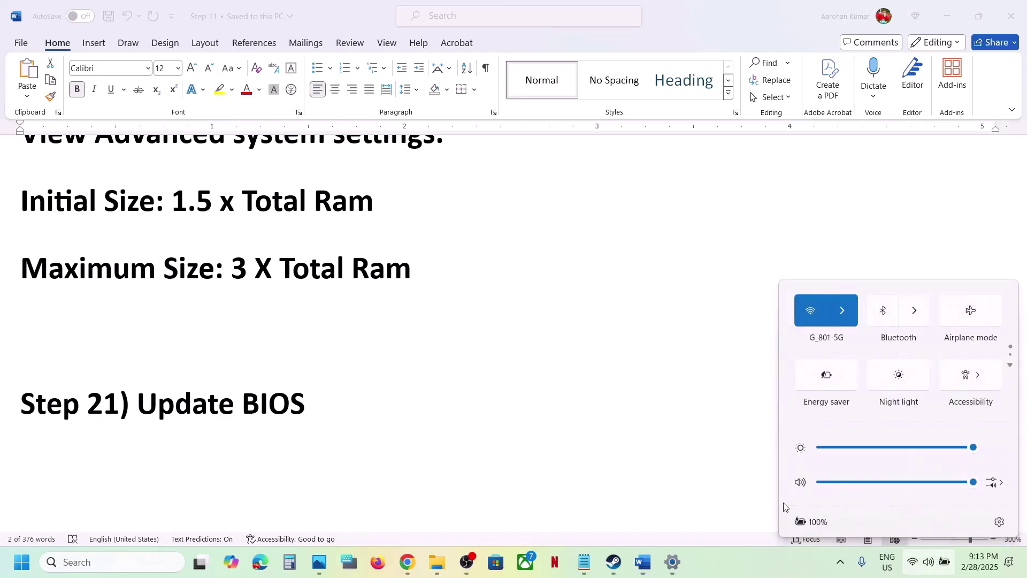
mouse_move(825, 525)
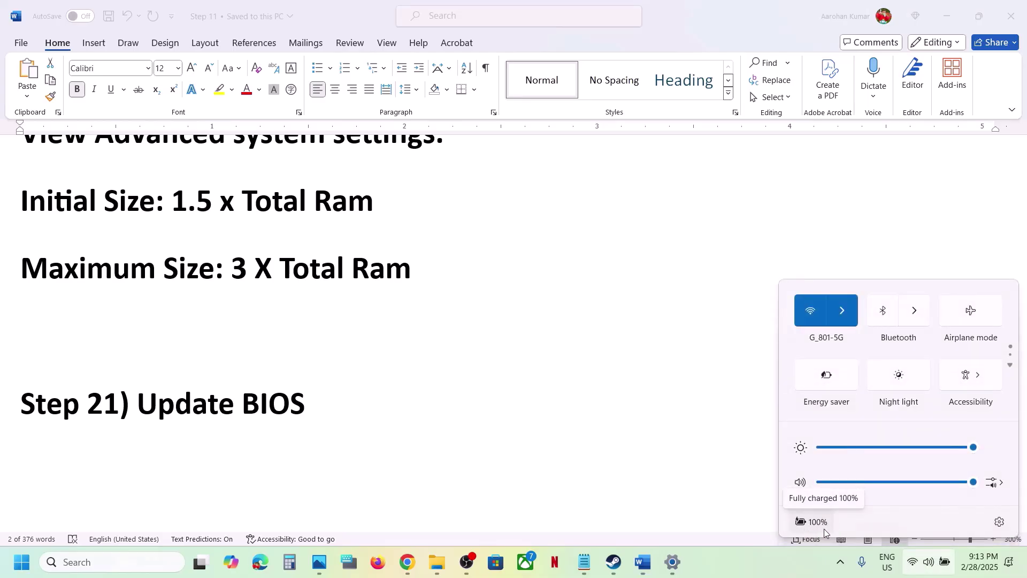
click(338, 409)
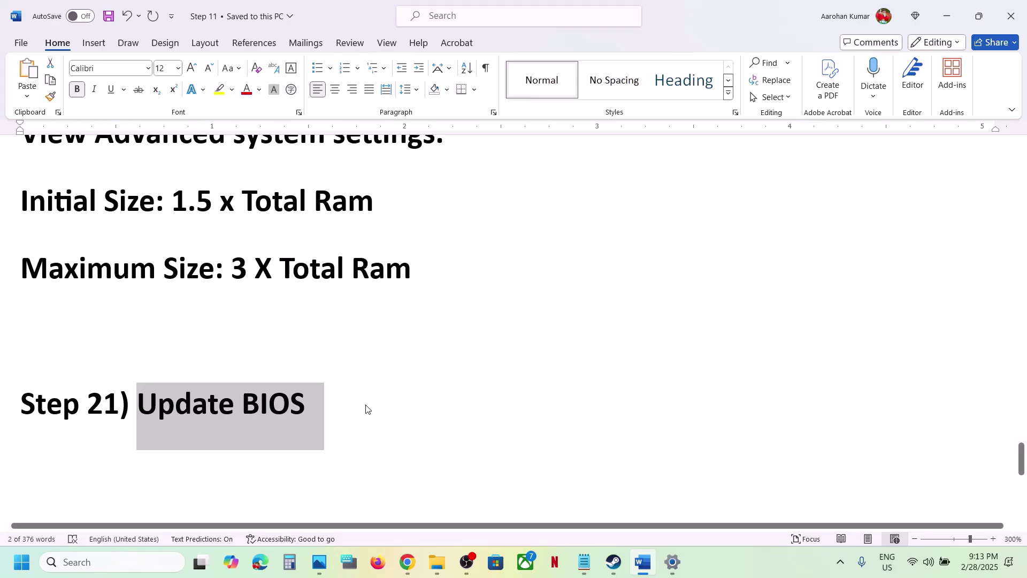
Go to Step 22 of the guide and highlight its instruction to turn off frame generation.
scroll(366, 409, down, 3)
scroll(366, 405, down, 1)
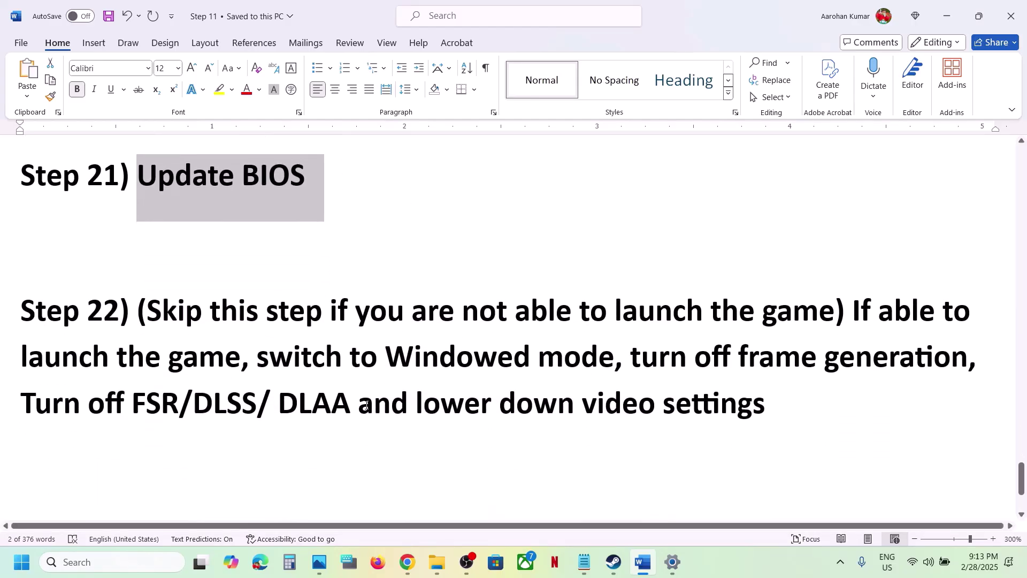
drag(155, 314, 913, 362)
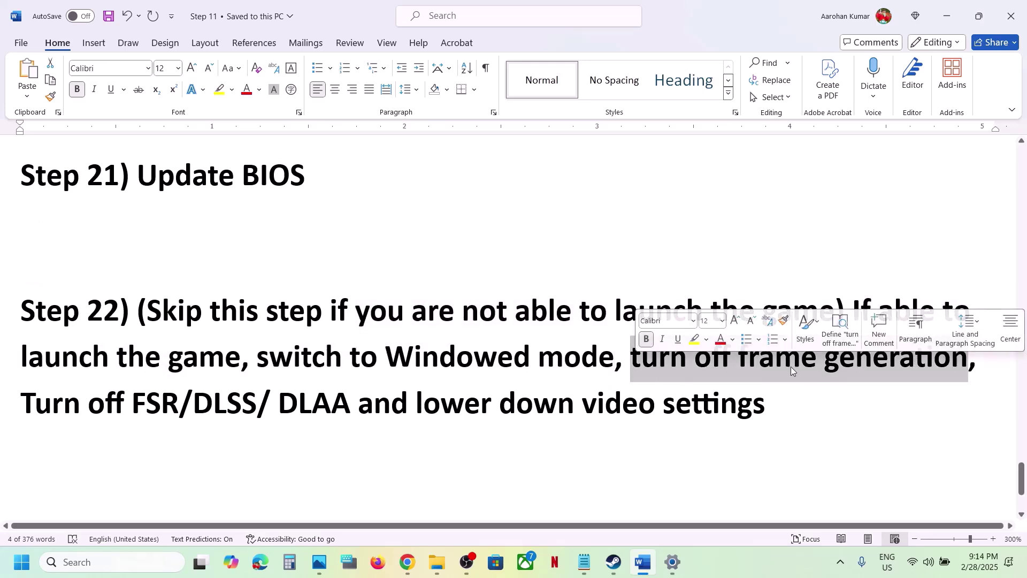
click(777, 374)
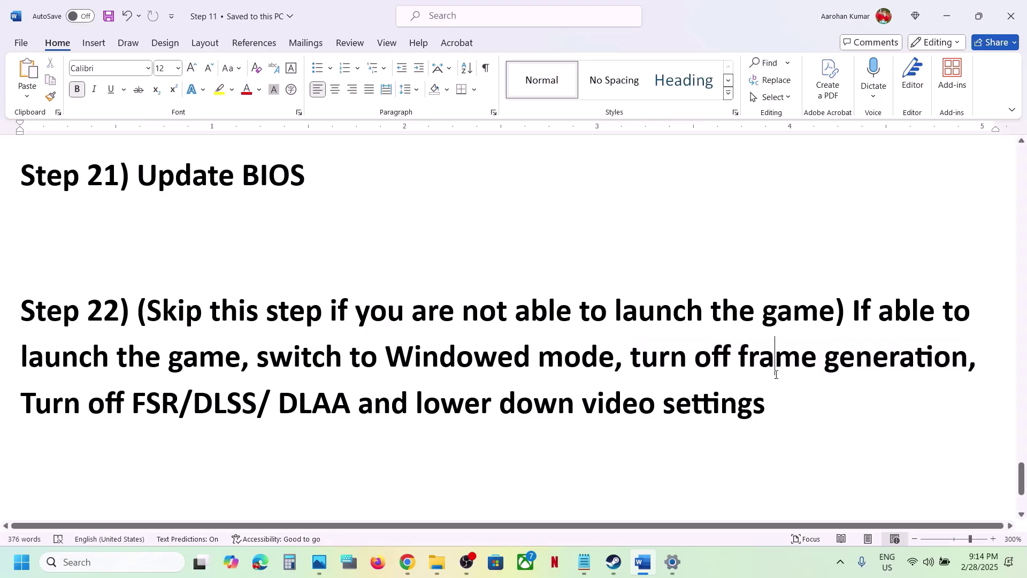
drag(694, 356, 969, 357)
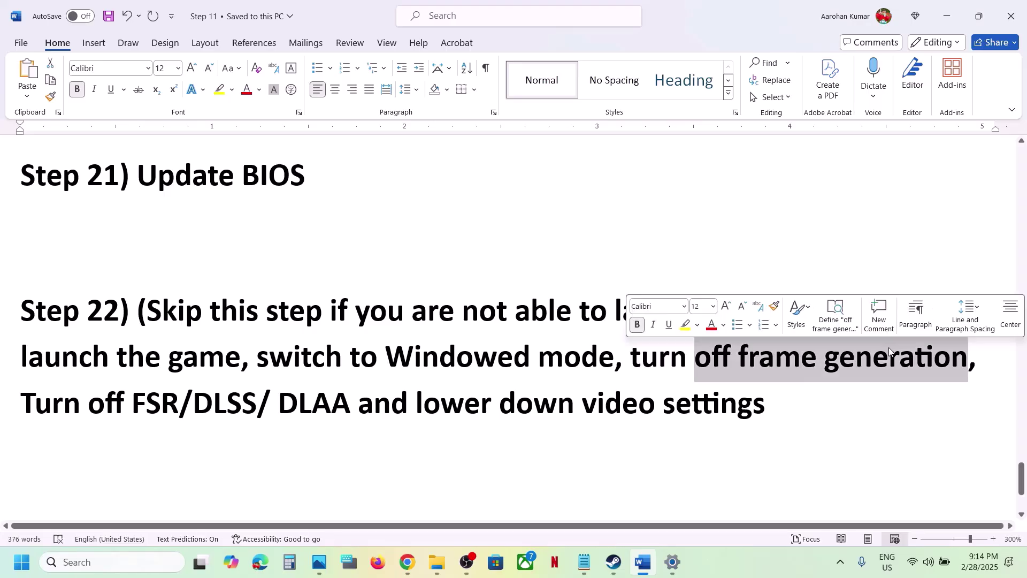